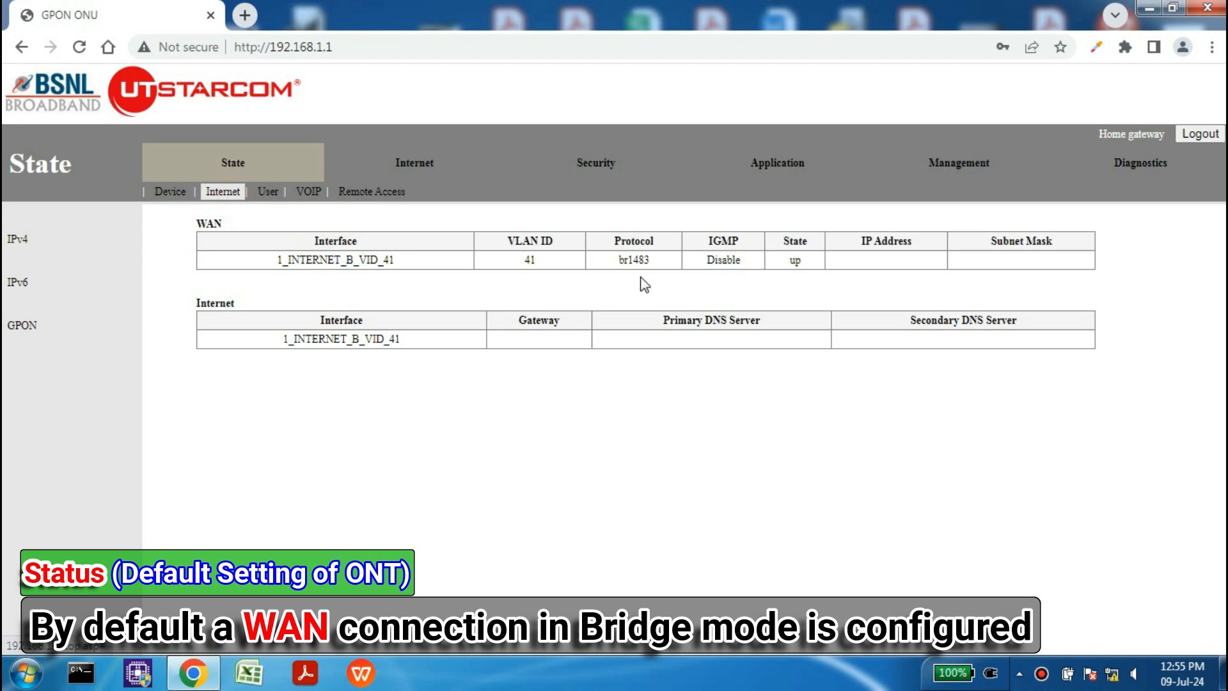
Step: Review the br1483 WAN protocol, GPON received optical power and VoIP port status
drag(622, 262, 618, 261)
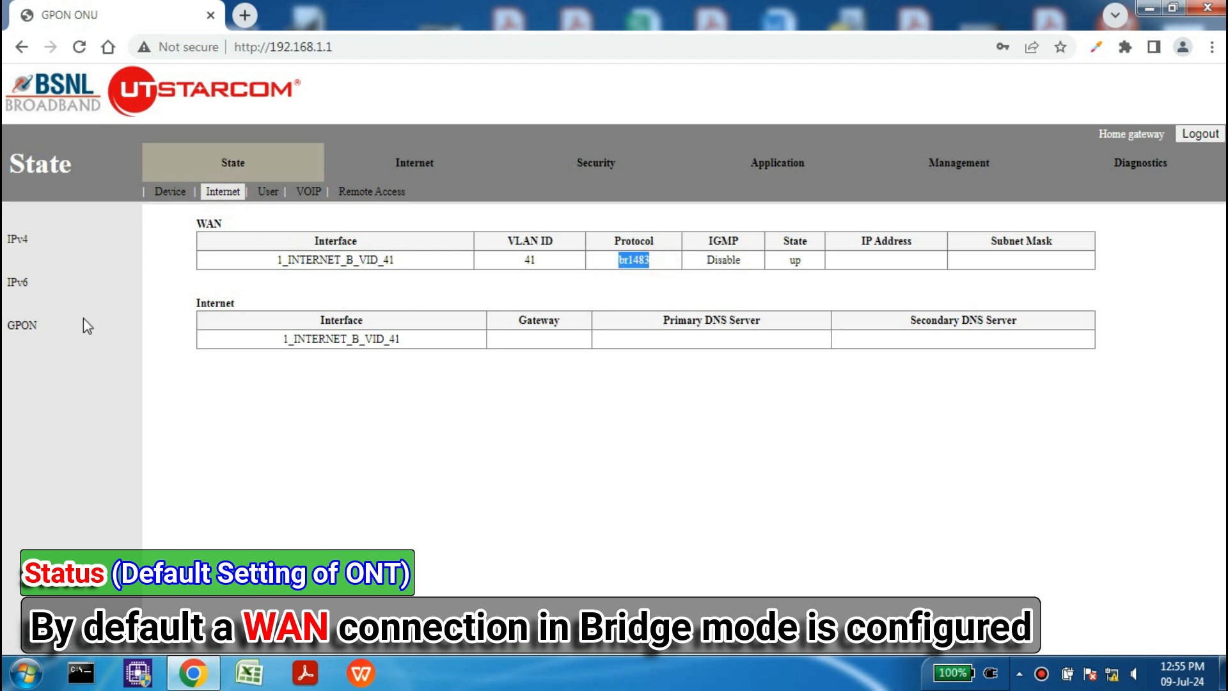
click(19, 326)
drag(299, 430, 255, 429)
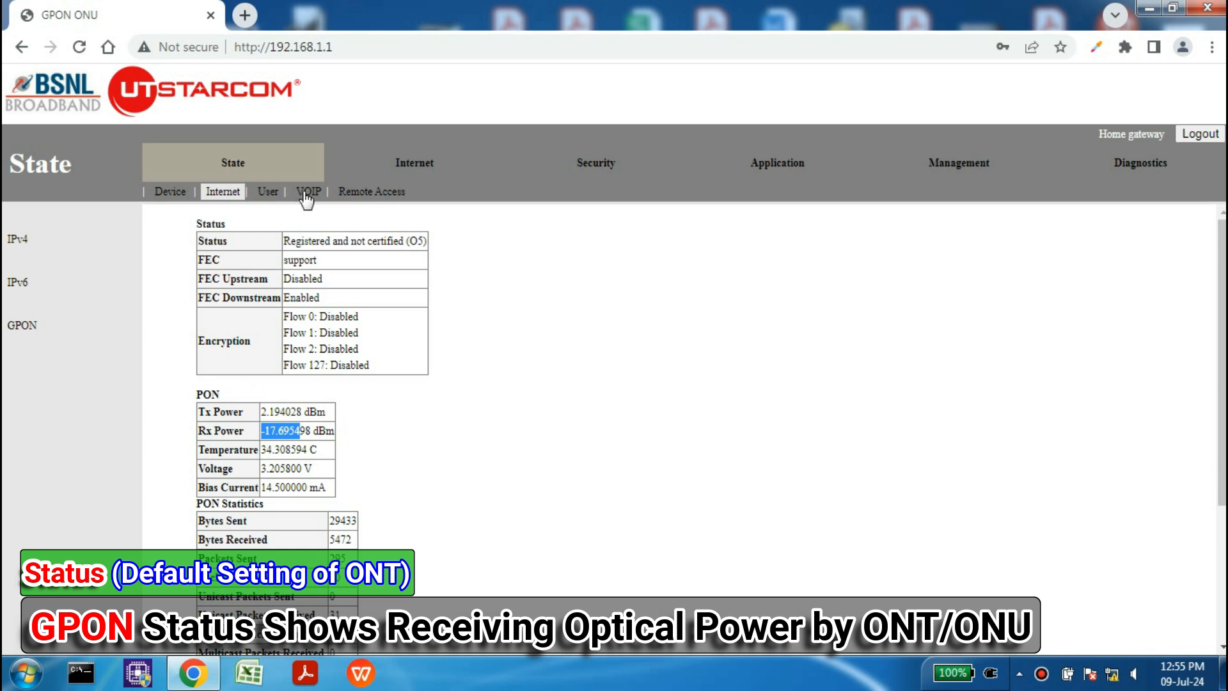
click(304, 194)
drag(282, 242, 419, 258)
Step: Check that remote access shows Not reported, then go to the Internet WAN settings
click(367, 192)
click(368, 253)
click(430, 292)
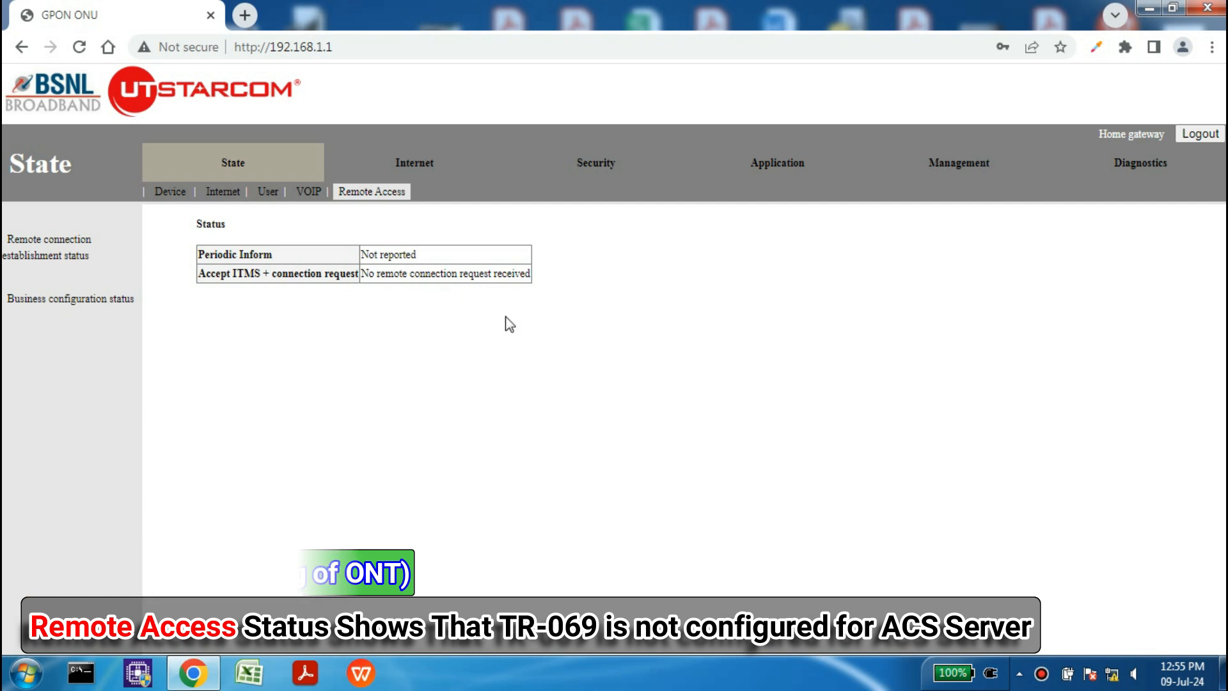
click(417, 160)
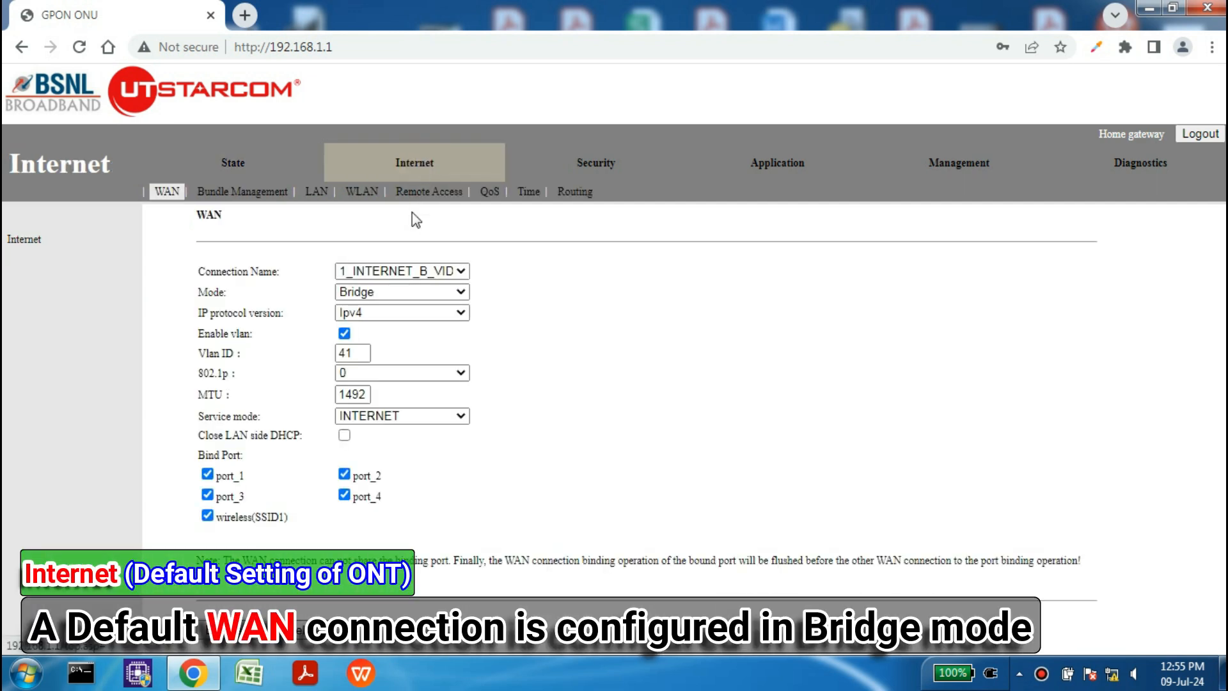
click(415, 271)
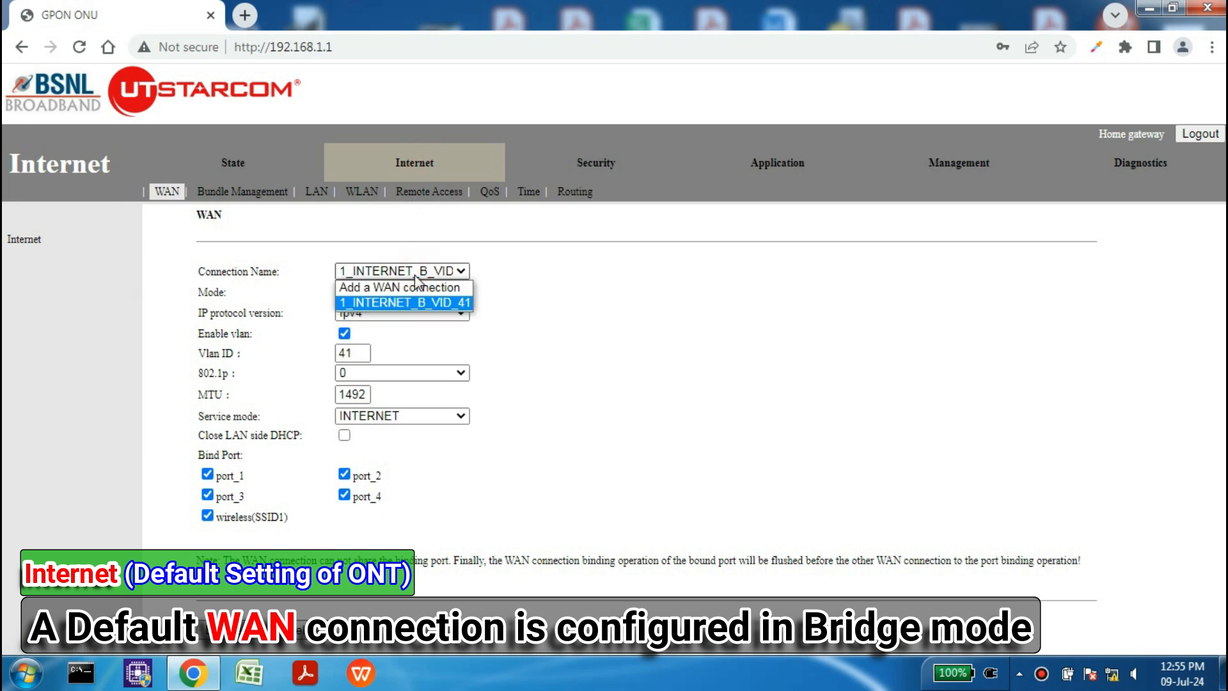
click(414, 275)
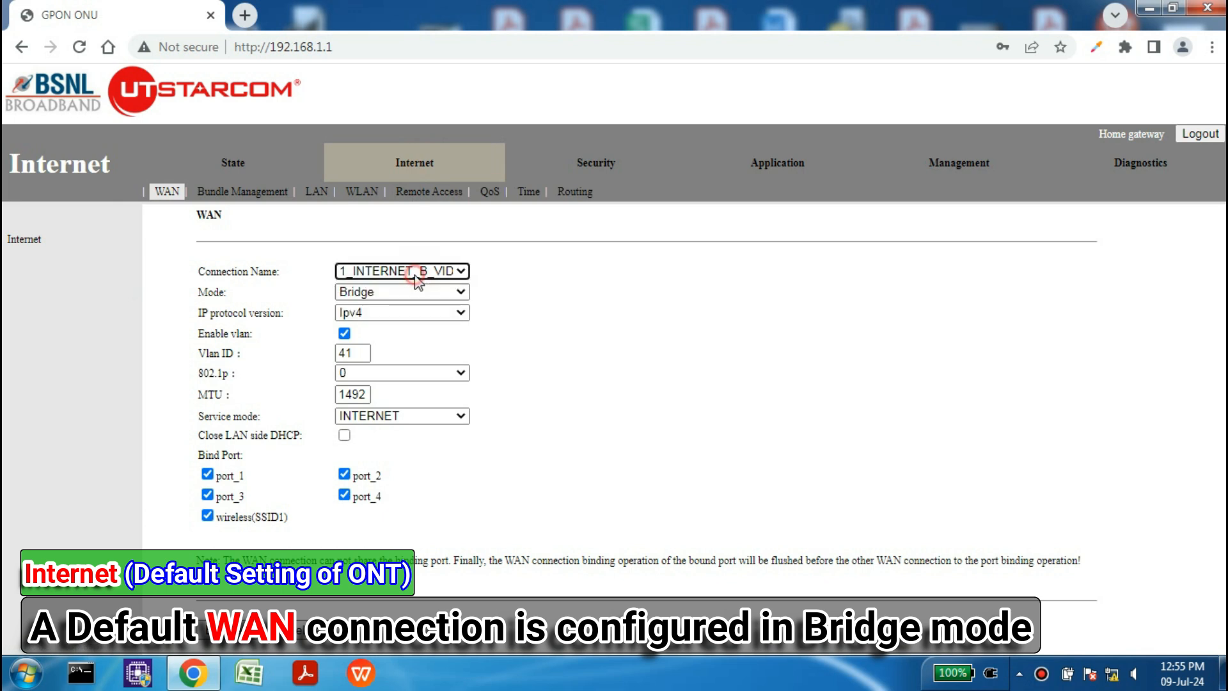
click(318, 193)
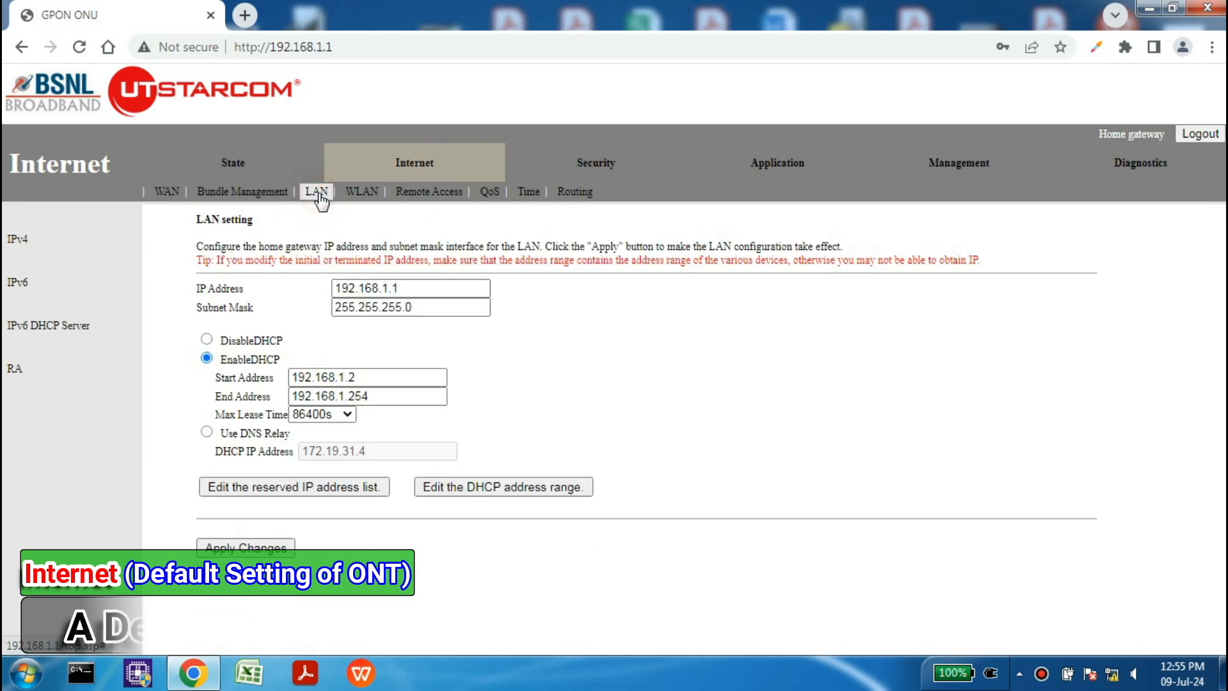
click(362, 193)
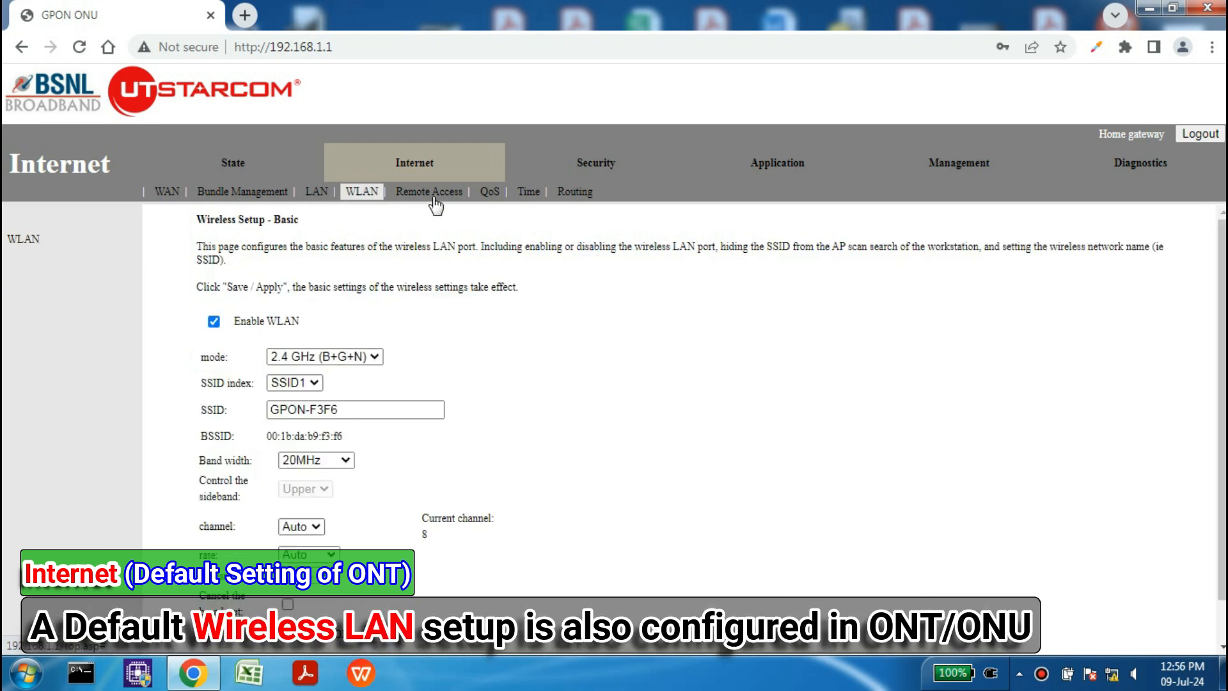
click(440, 199)
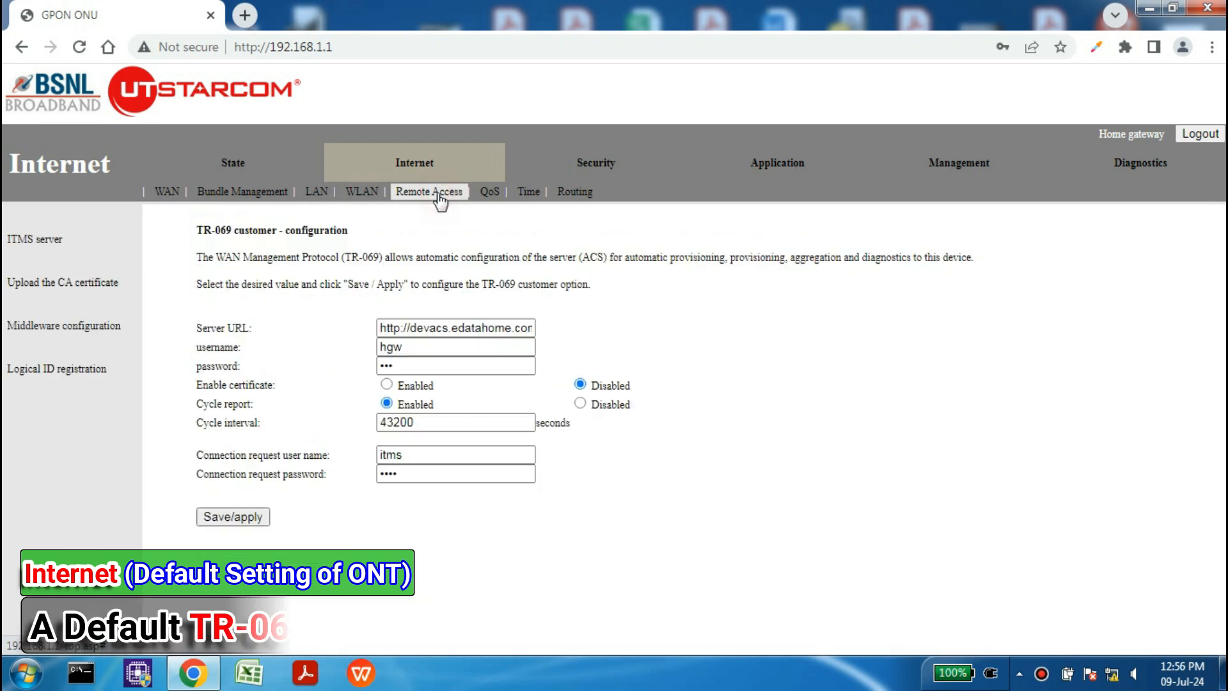
drag(196, 229, 356, 236)
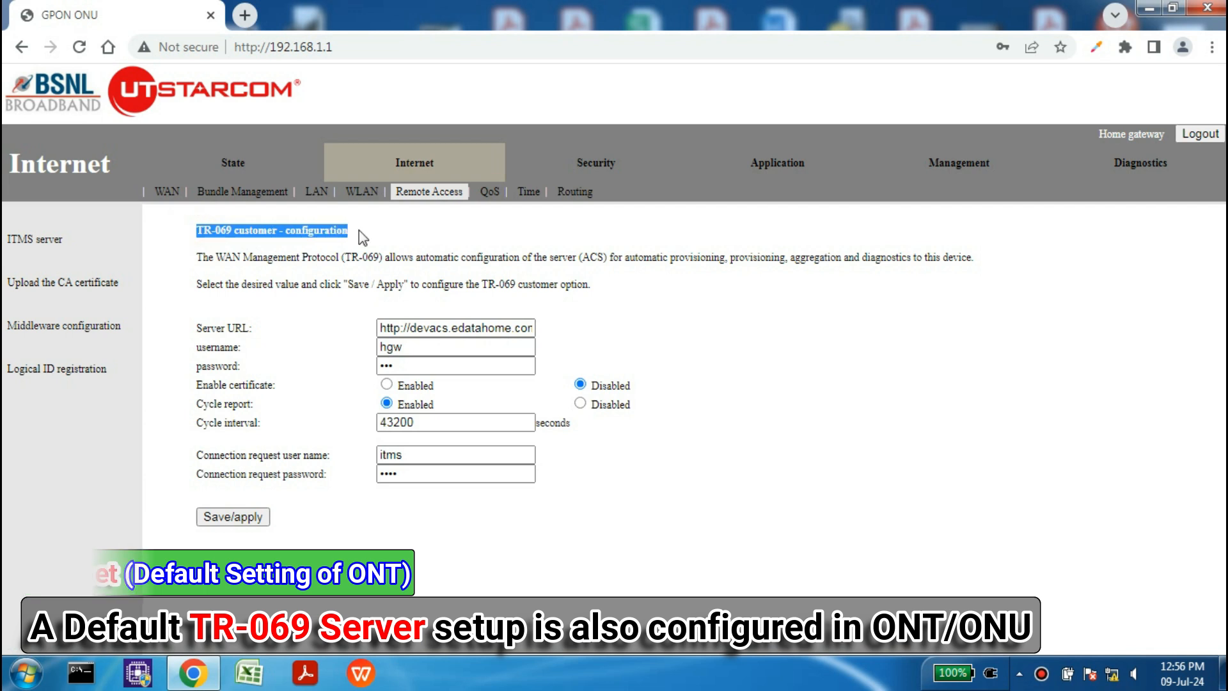
mouse_move(386, 328)
mouse_down()
mouse_move(447, 346)
mouse_move(383, 348)
mouse_up()
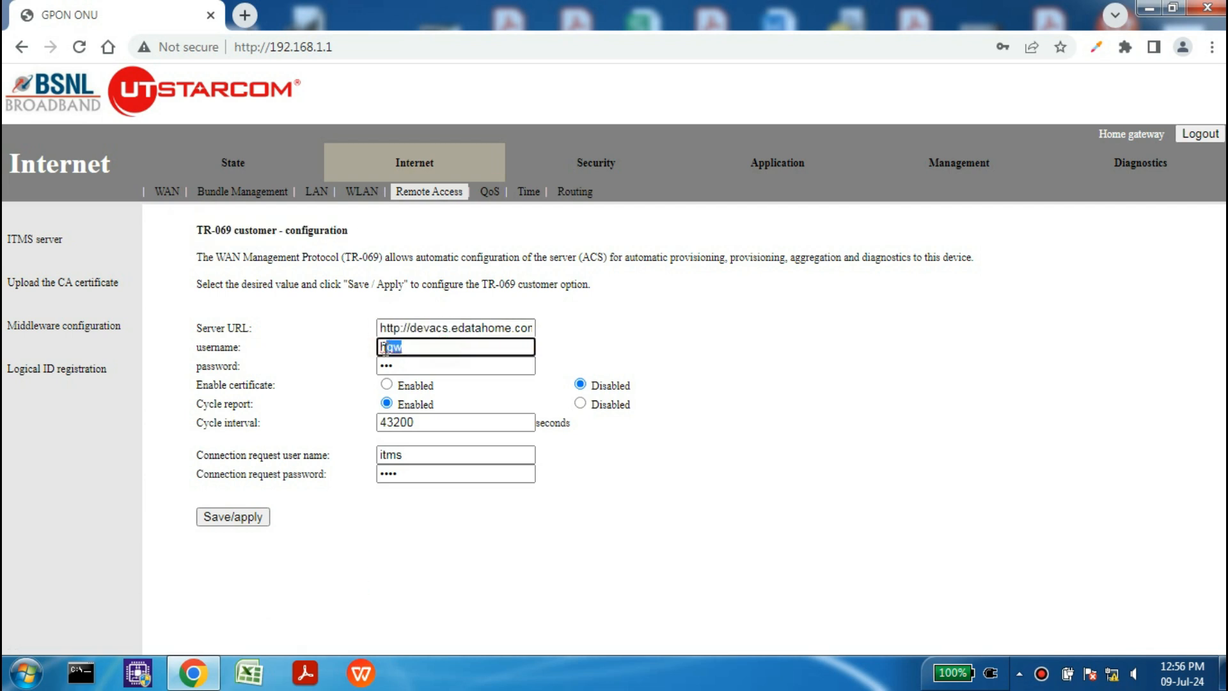
click(407, 366)
click(335, 326)
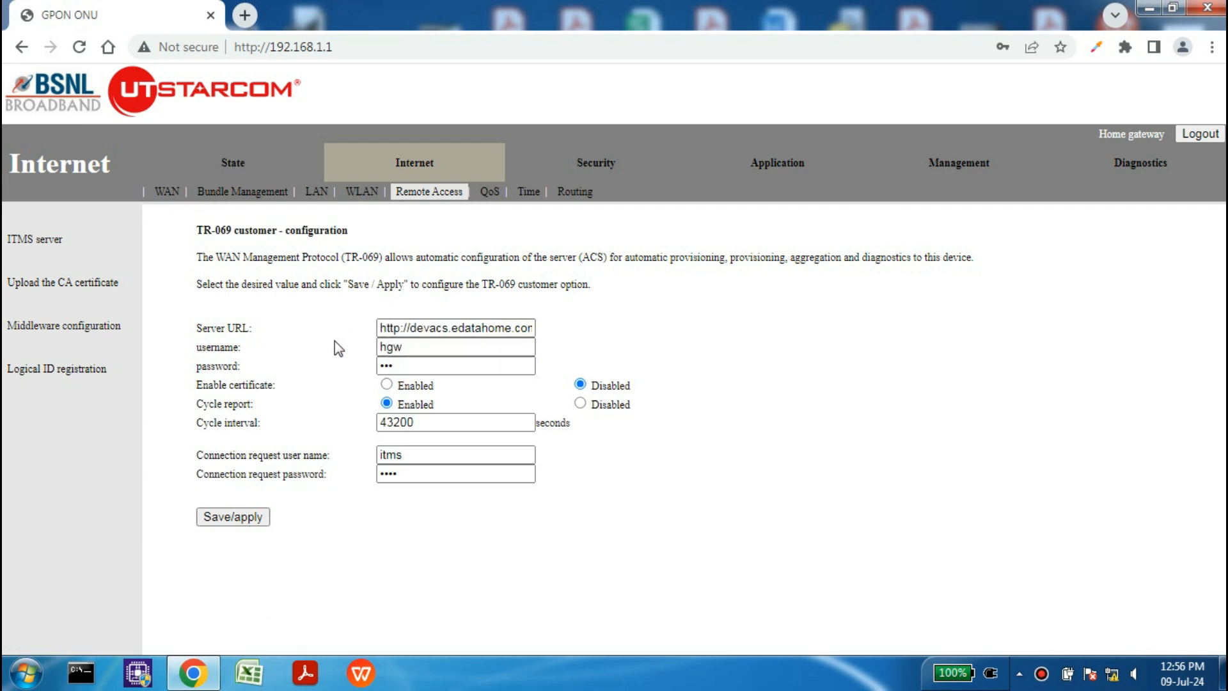
click(427, 165)
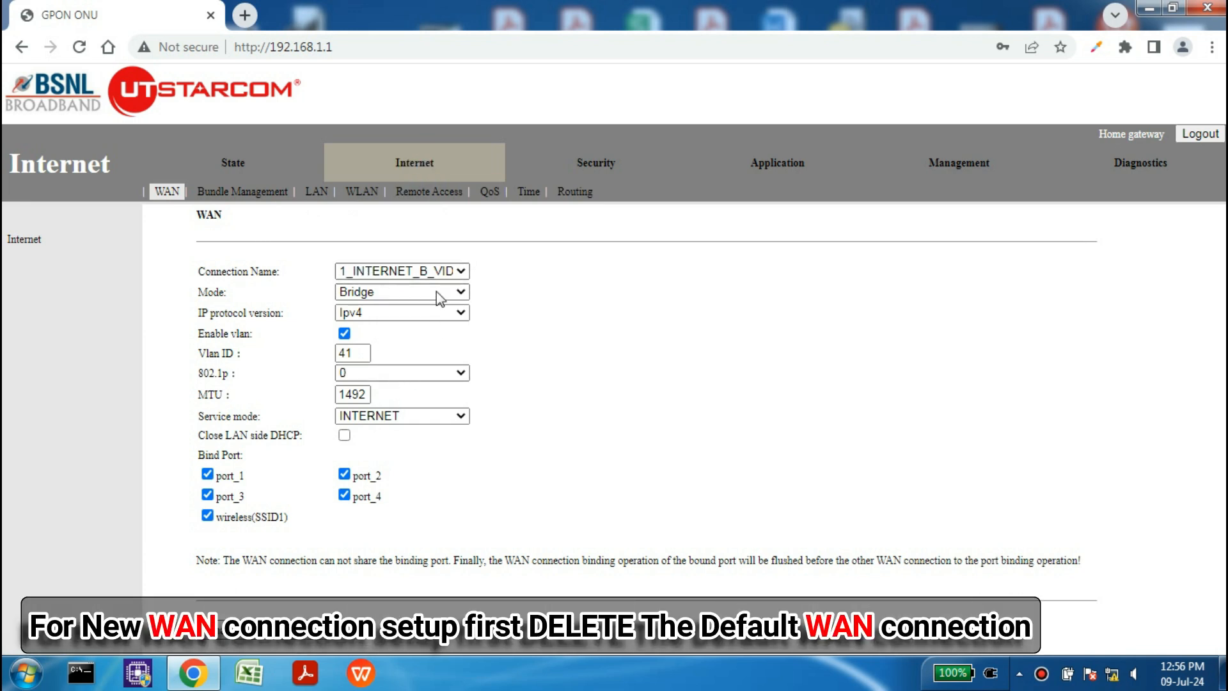
Step: Delete the default 1_INTERNET_B_VID_41 Bridge WAN connection
click(399, 270)
click(399, 272)
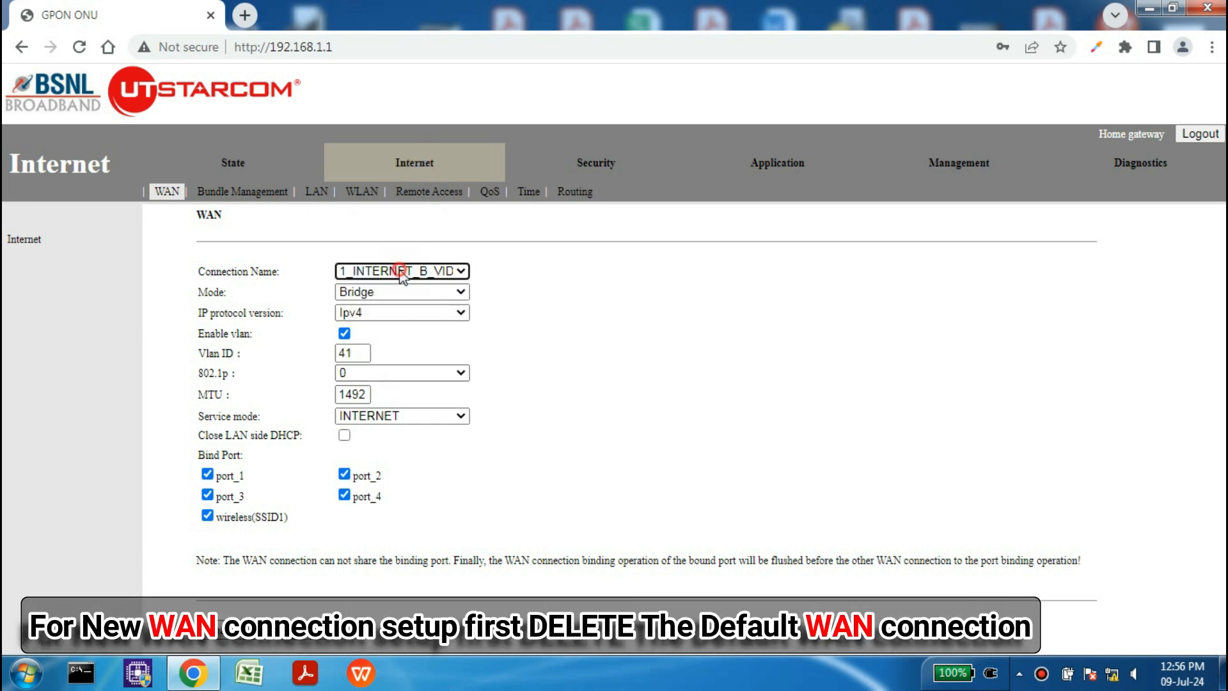
click(589, 304)
click(300, 628)
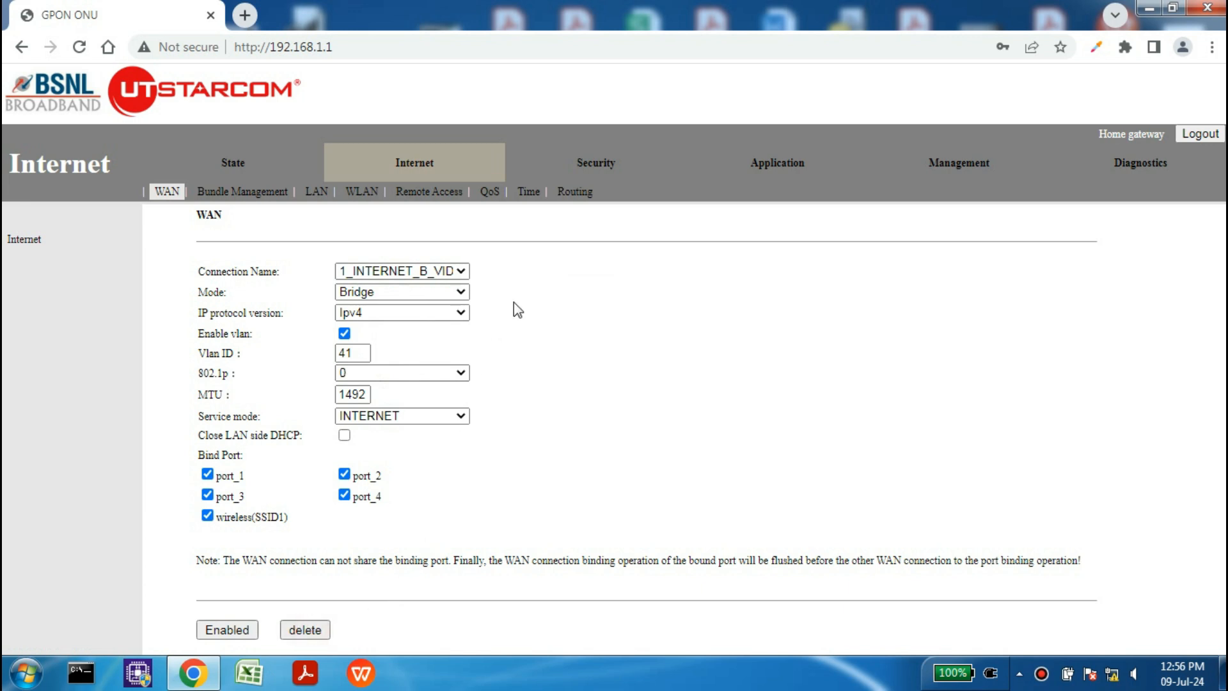
Step: Leave Add a WAN connection selected and go to the TR-069 Remote Access configuration
click(403, 269)
click(403, 274)
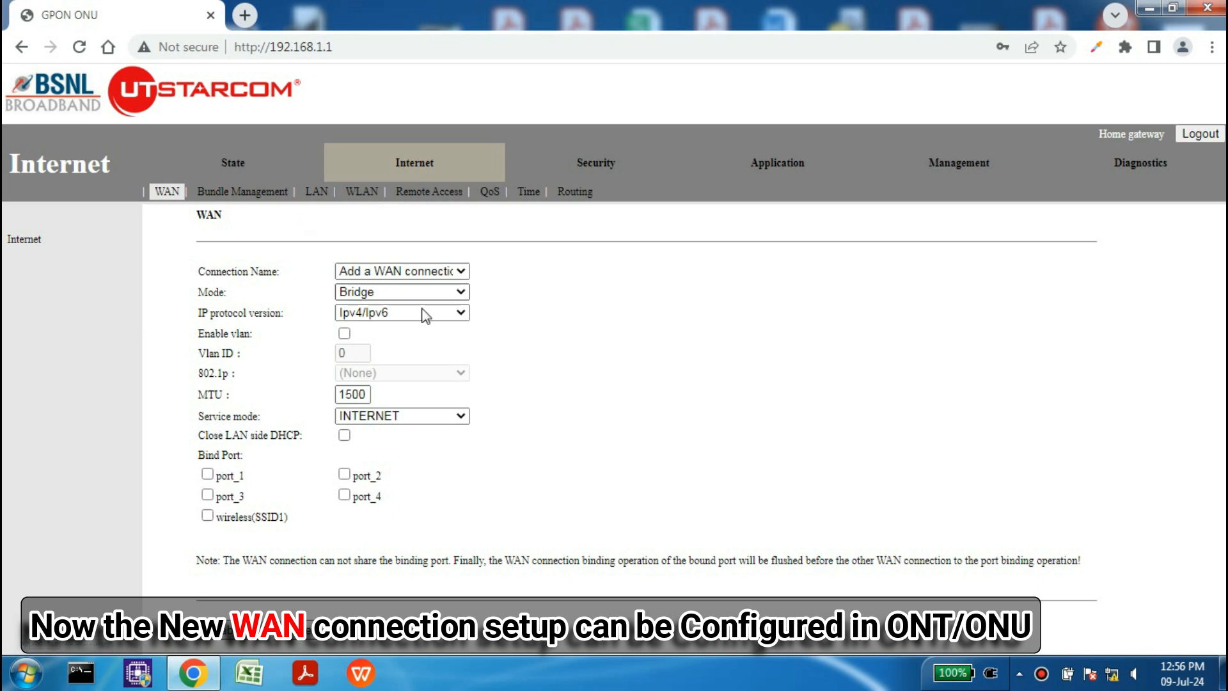
click(428, 194)
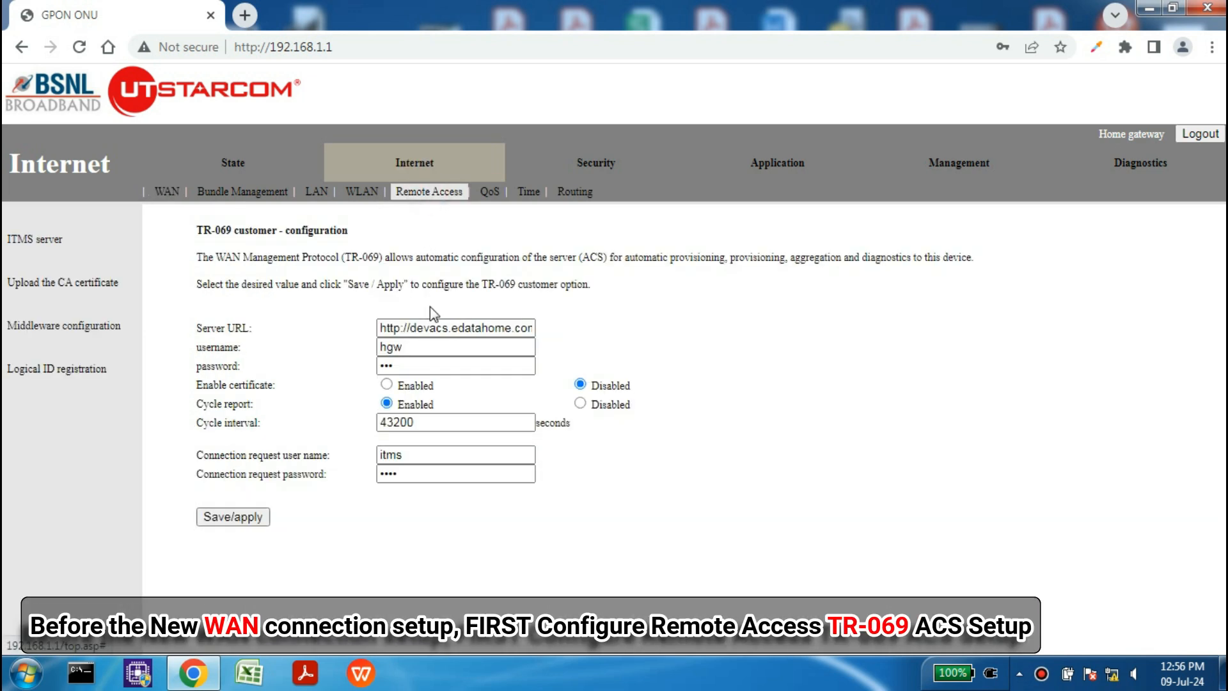
Step: Clear the old server URL, username and password from the TR-069 form
triple_click(388, 329)
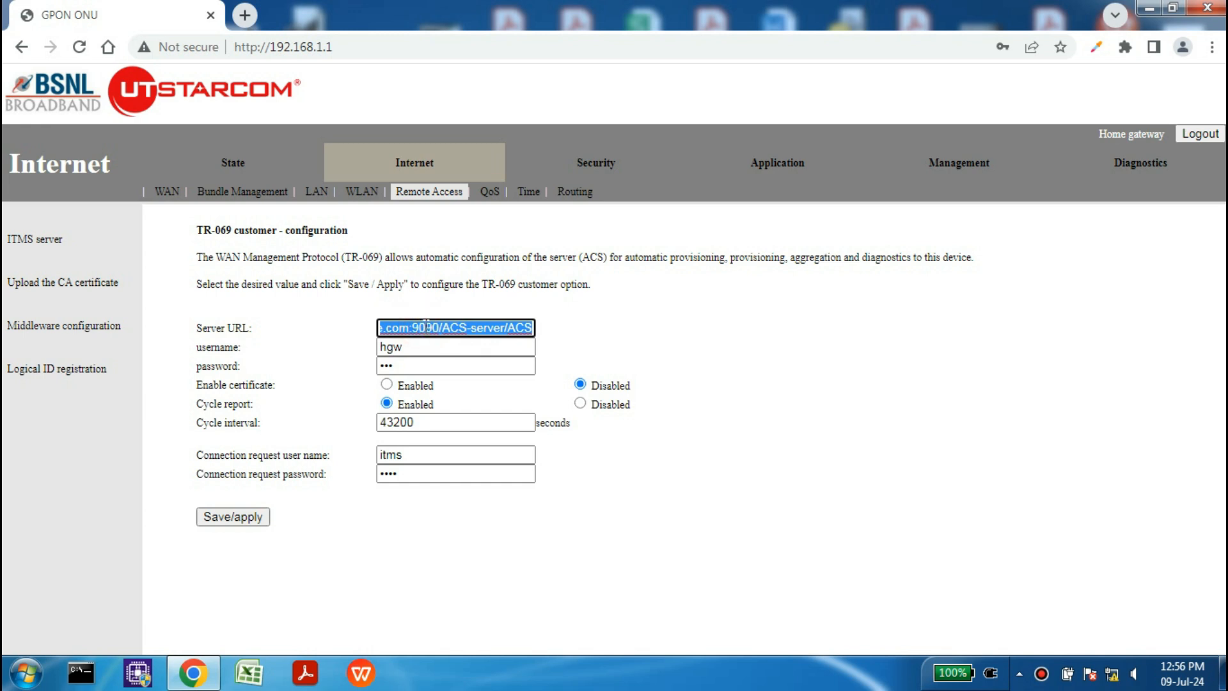
key(BackSpace)
double_click(421, 345)
key(BackSpace)
double_click(412, 365)
key(BackSpace)
click(413, 330)
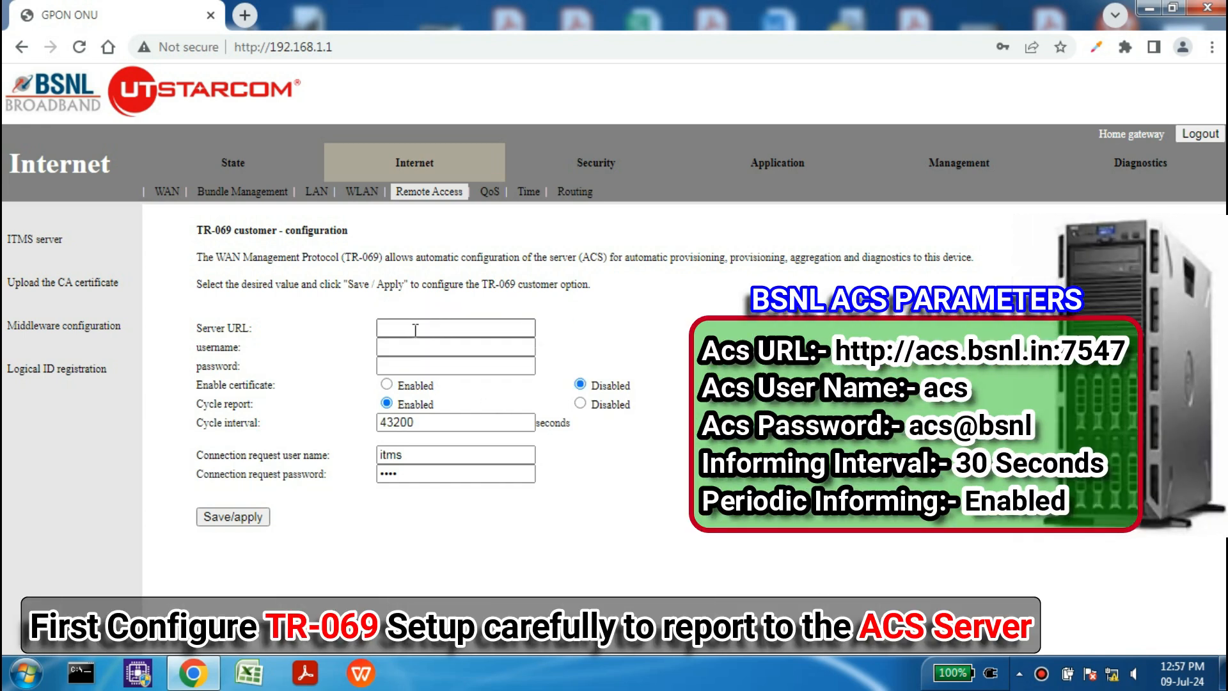
click(411, 329)
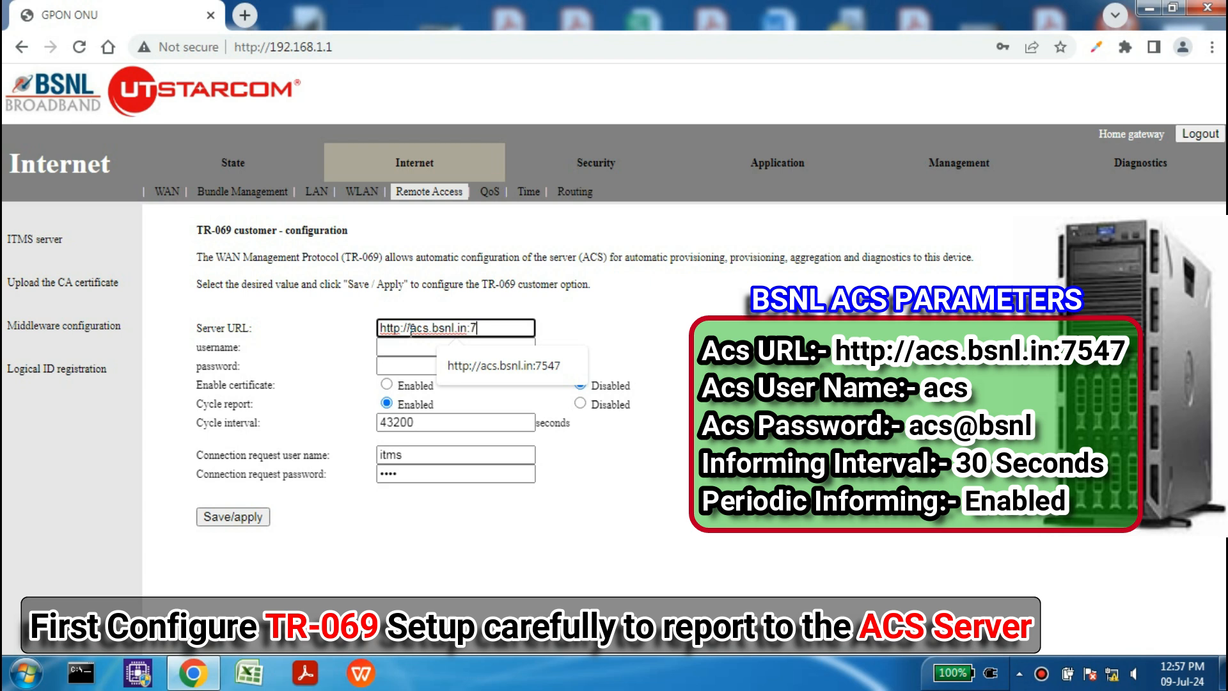
text(47)
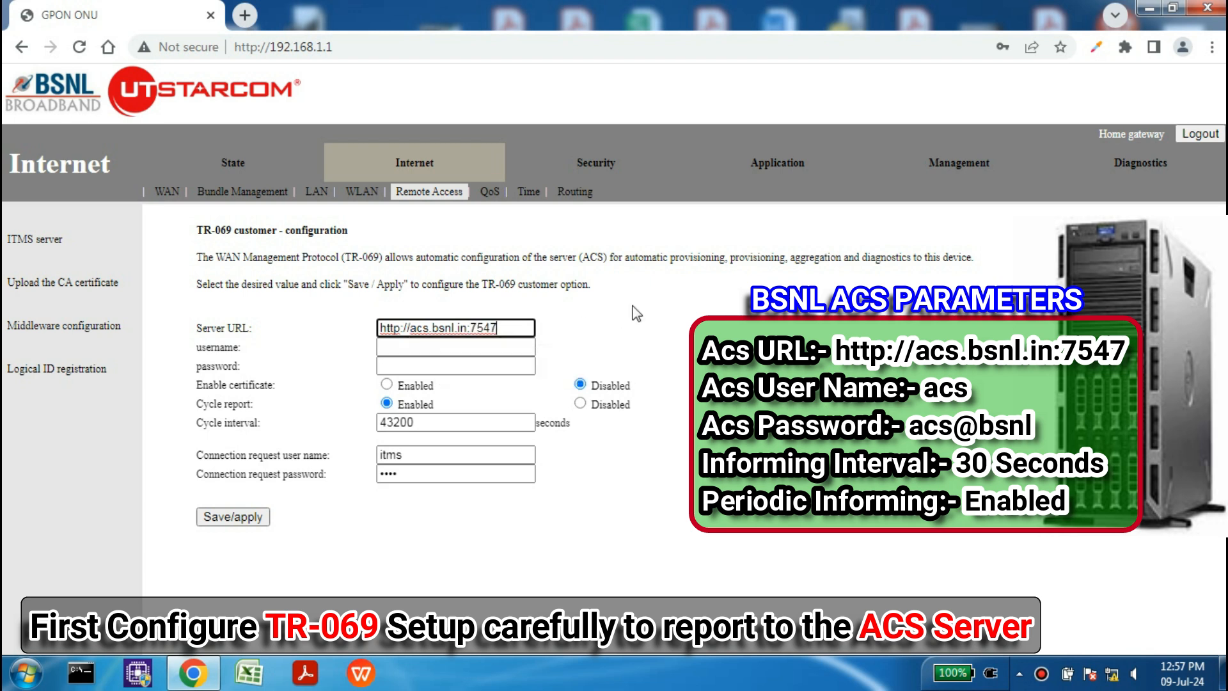
click(636, 313)
drag(512, 326, 370, 333)
click(671, 329)
Step: Enter the ACS username and password
click(486, 346)
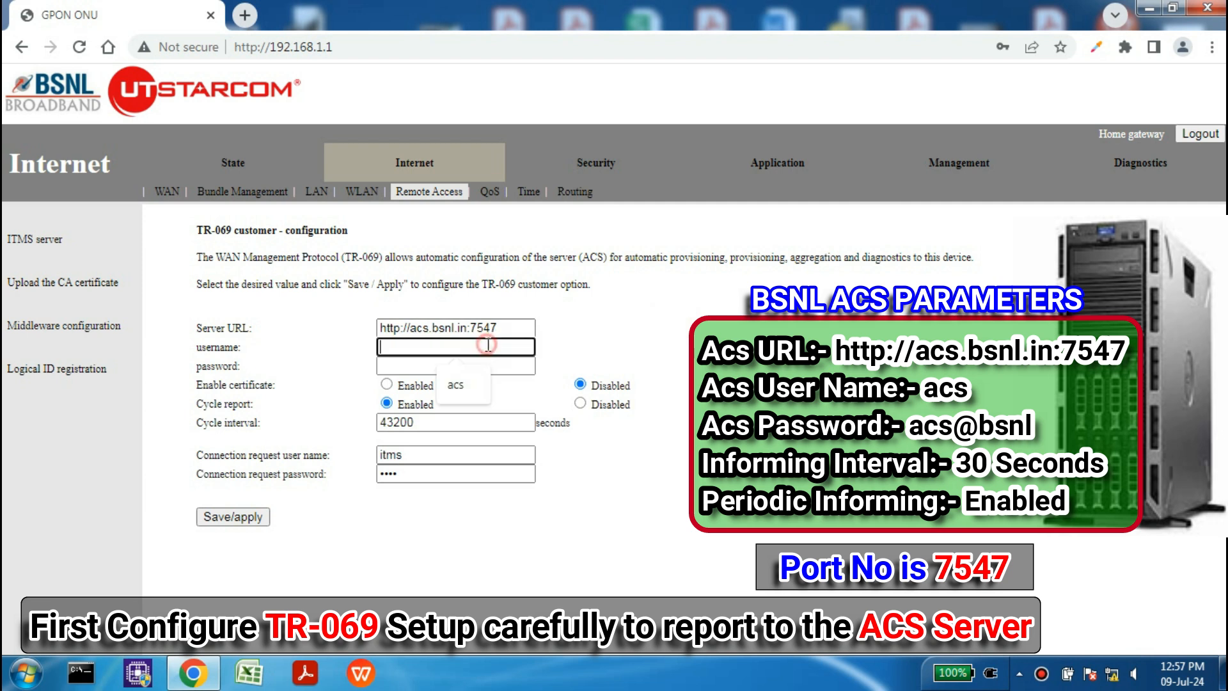
click(430, 360)
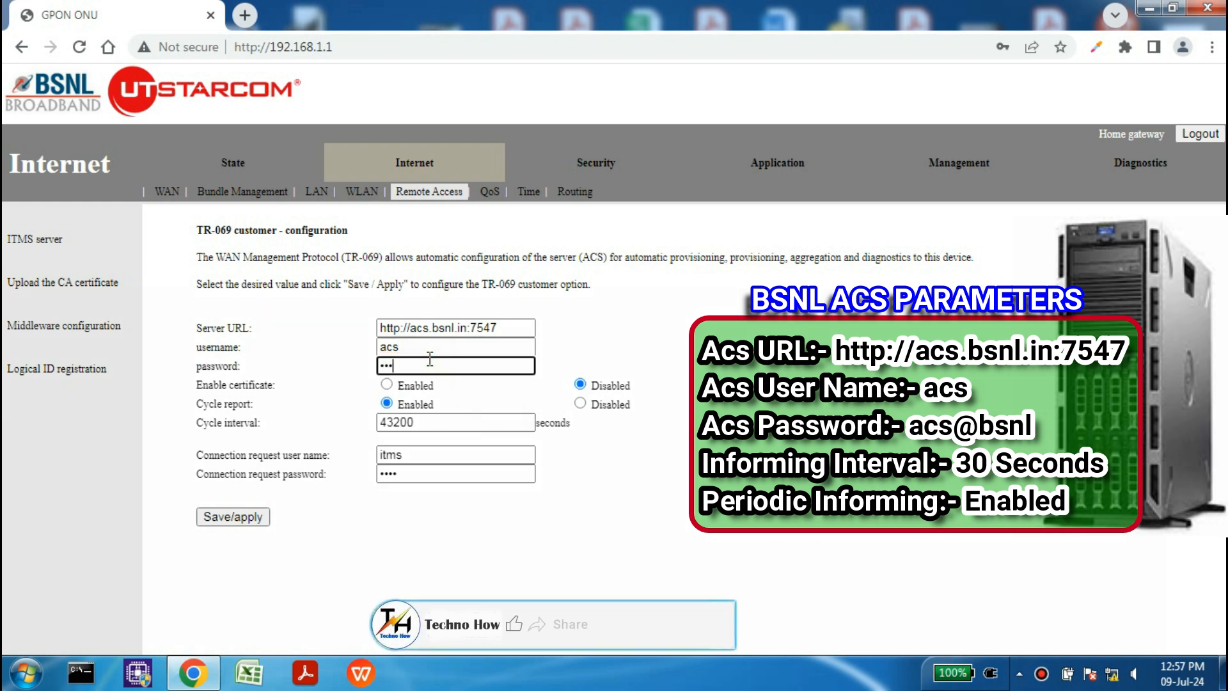
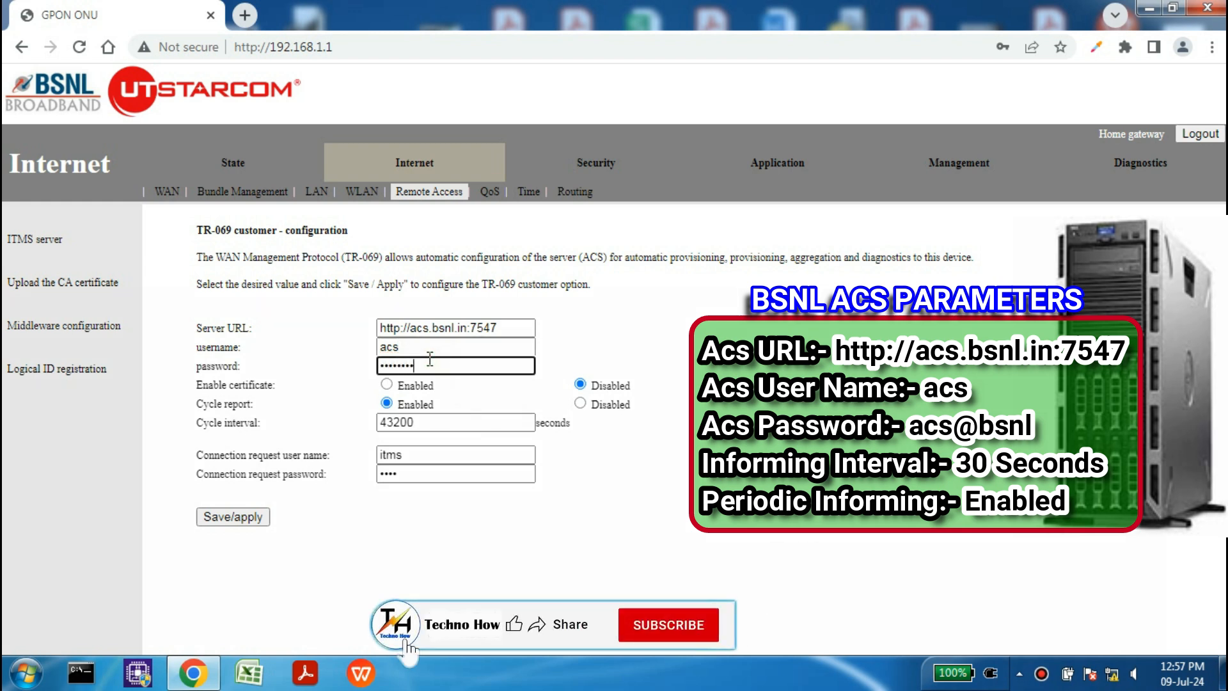
click(578, 348)
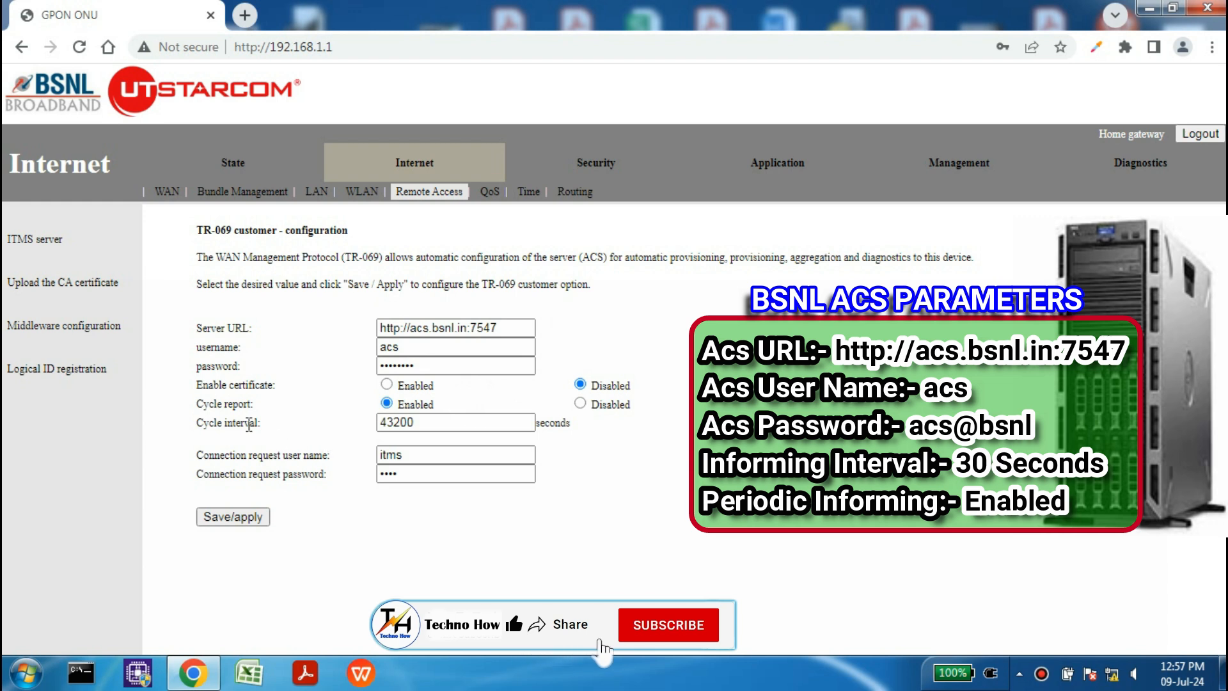
Step: Review the filled fields and select the 43200-second cycle interval for replacement
drag(263, 424, 195, 427)
drag(288, 426, 197, 424)
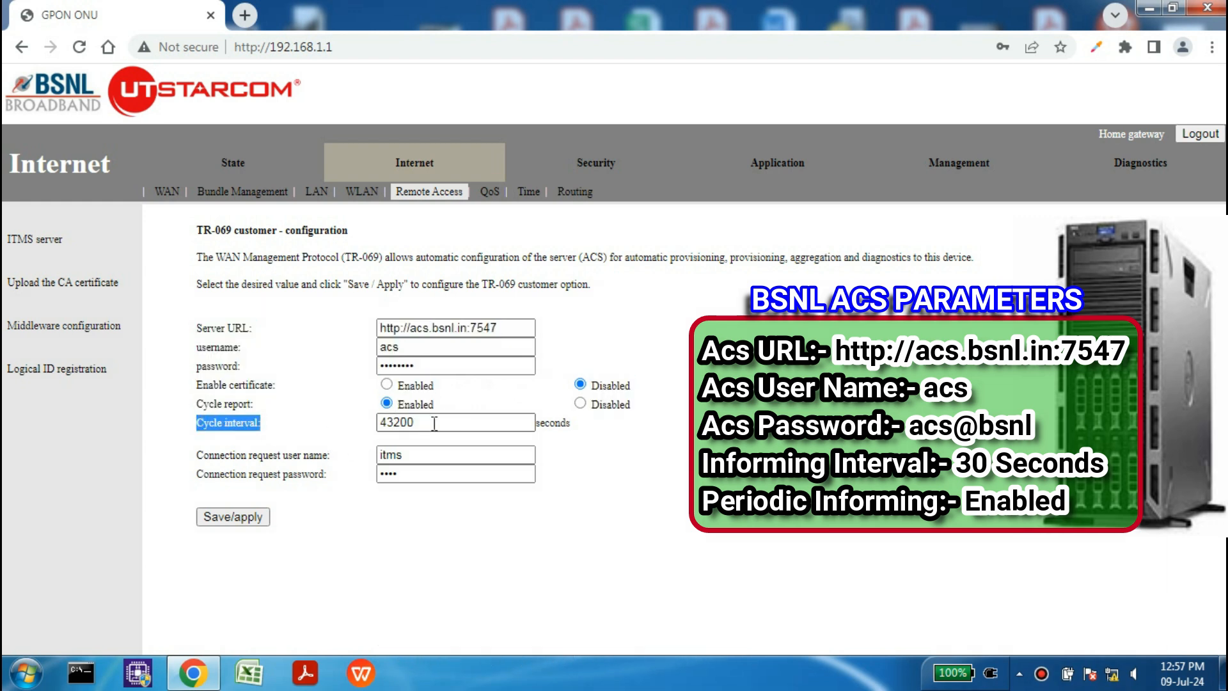
drag(433, 423, 360, 428)
drag(540, 424, 562, 426)
drag(472, 425, 370, 430)
Step: Set the cycle interval to 30, enter the connection request username, and save the TR-069 settings
text(30)
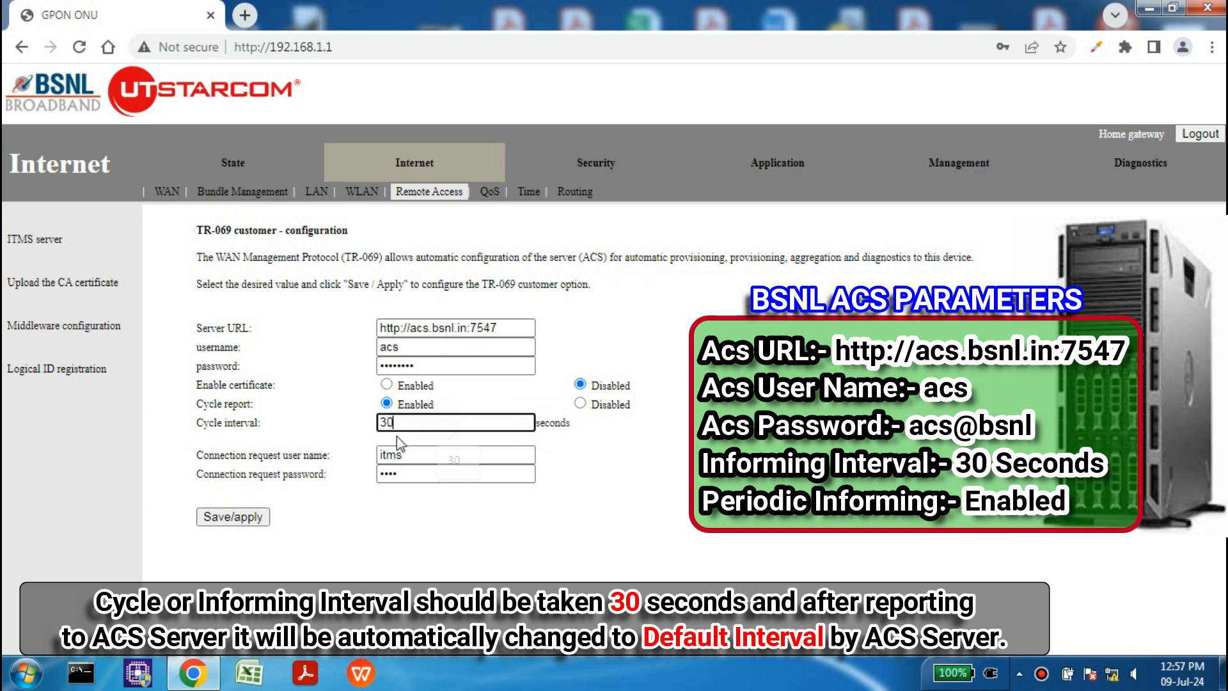
click(624, 468)
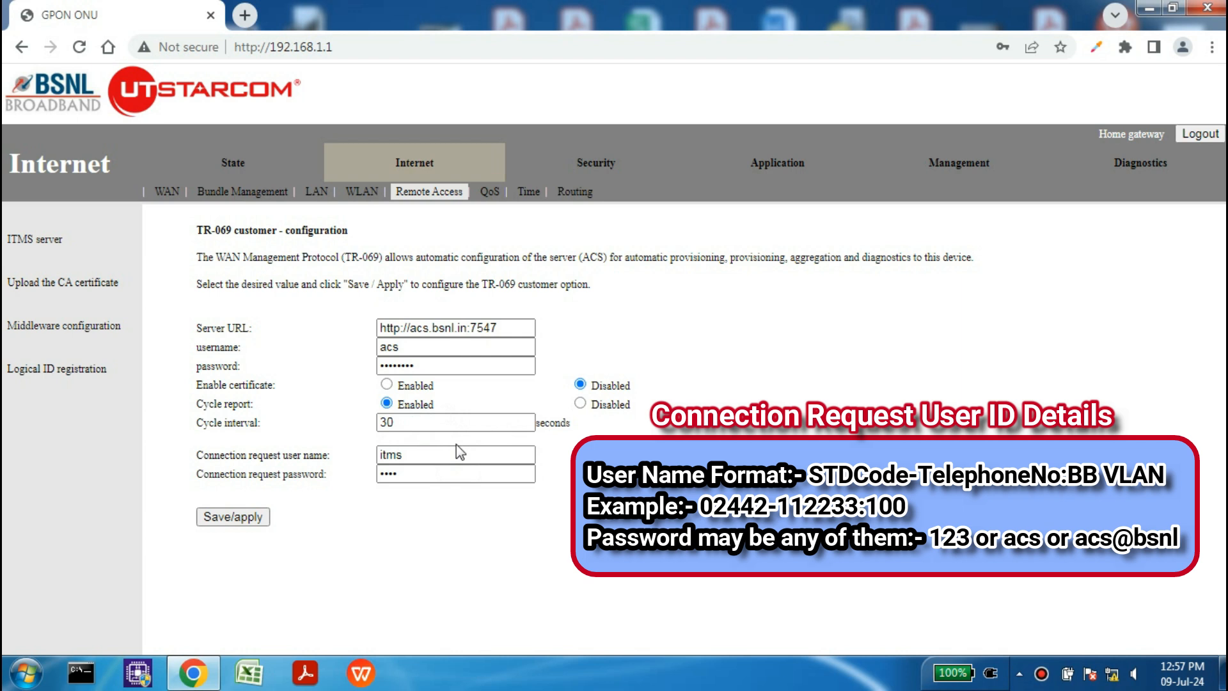
double_click(457, 445)
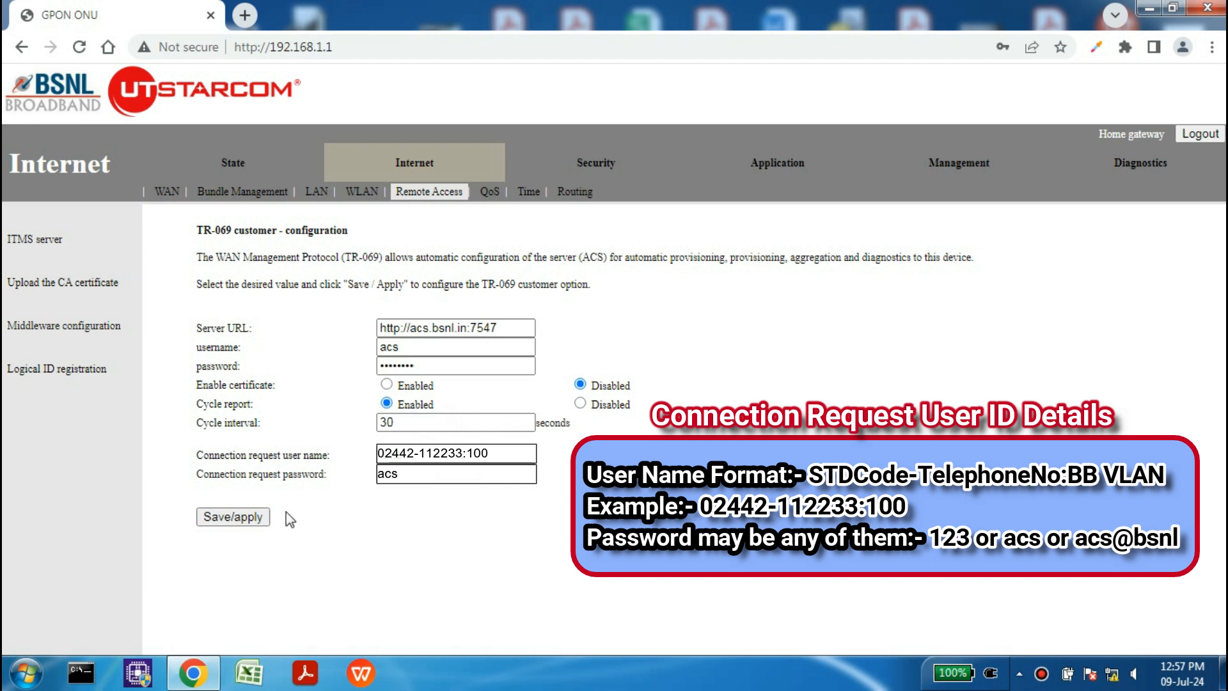
click(228, 520)
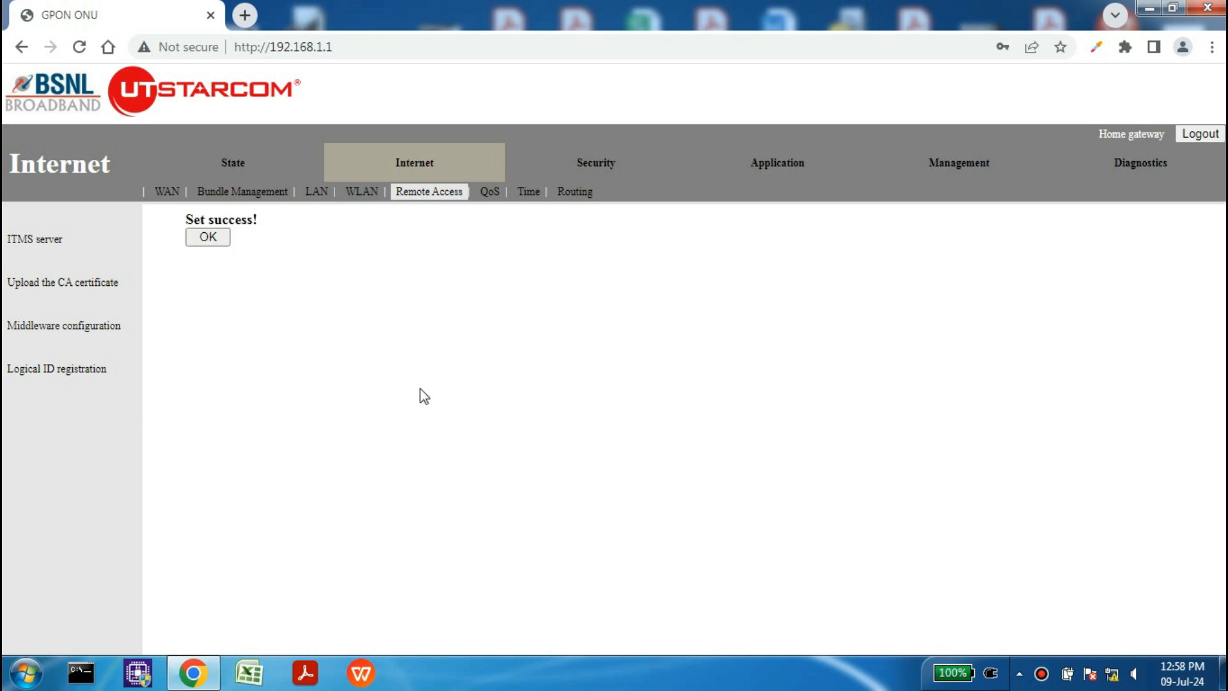
Step: Dismiss the save message, confirm remote access reads Not reported, and return to Internet settings
click(206, 238)
click(231, 165)
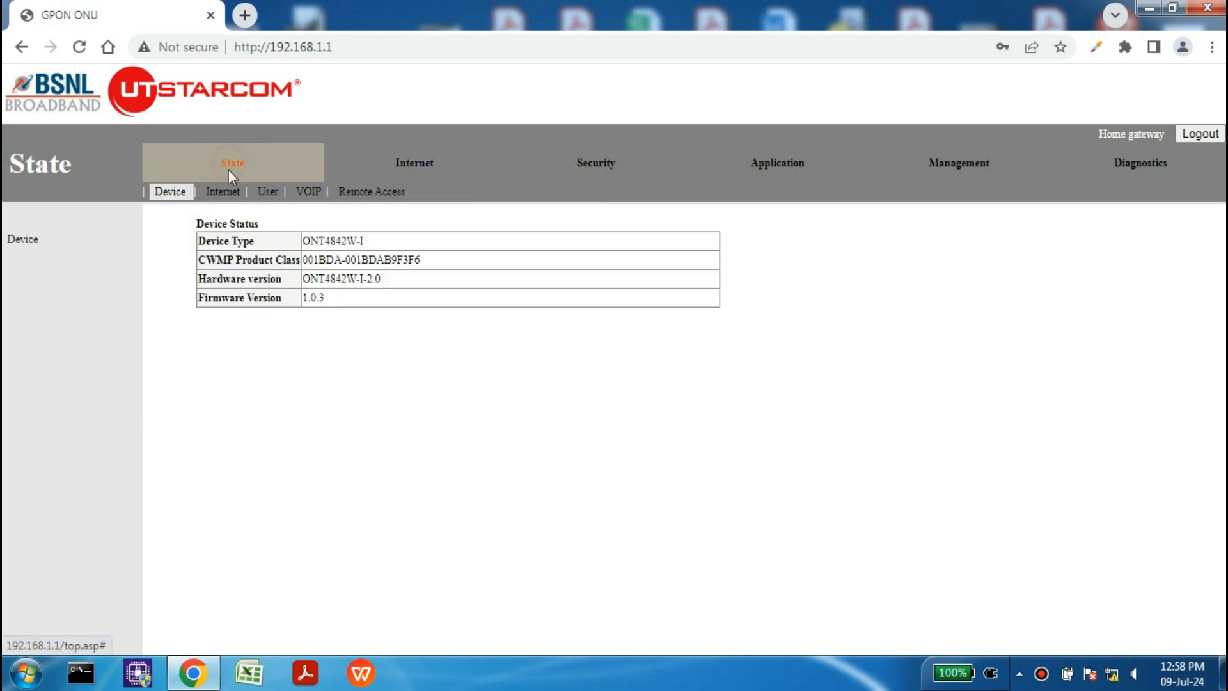
click(356, 194)
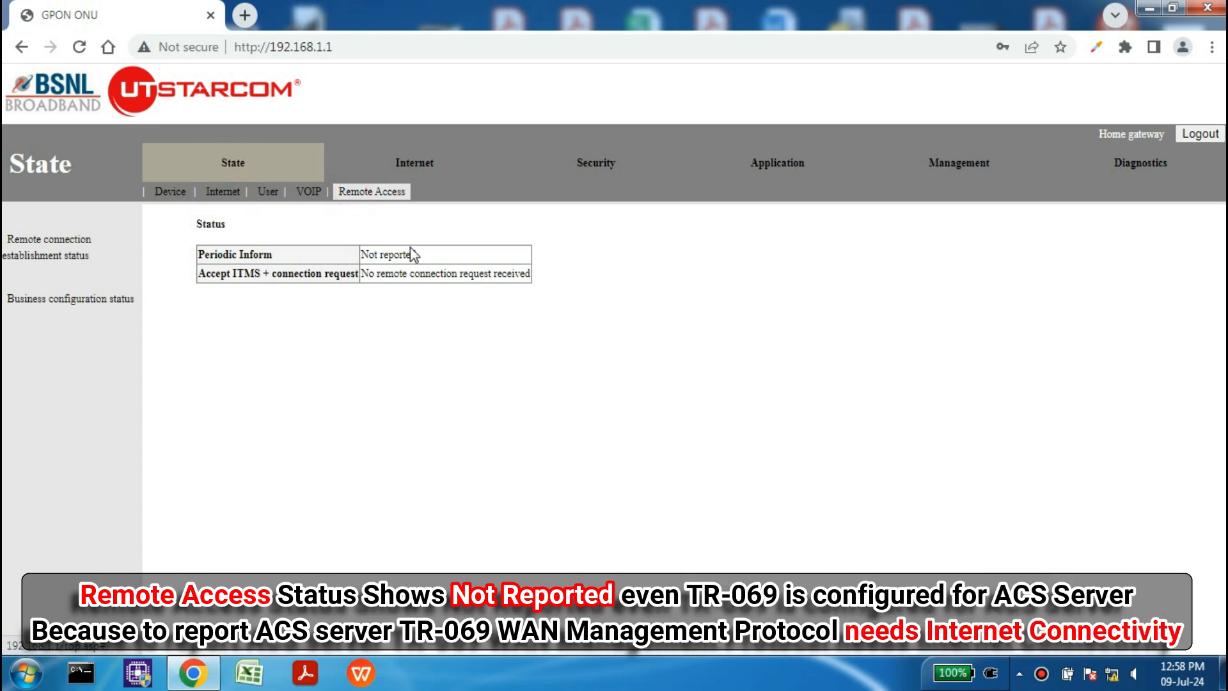
triple_click(421, 254)
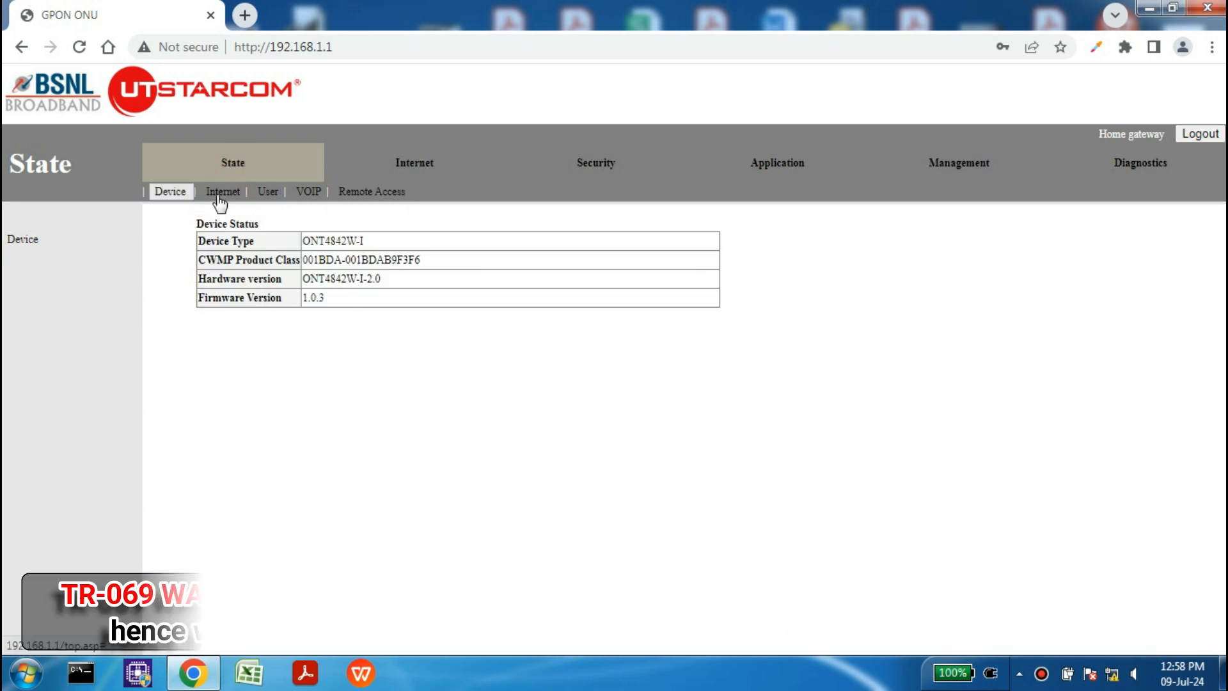
click(220, 194)
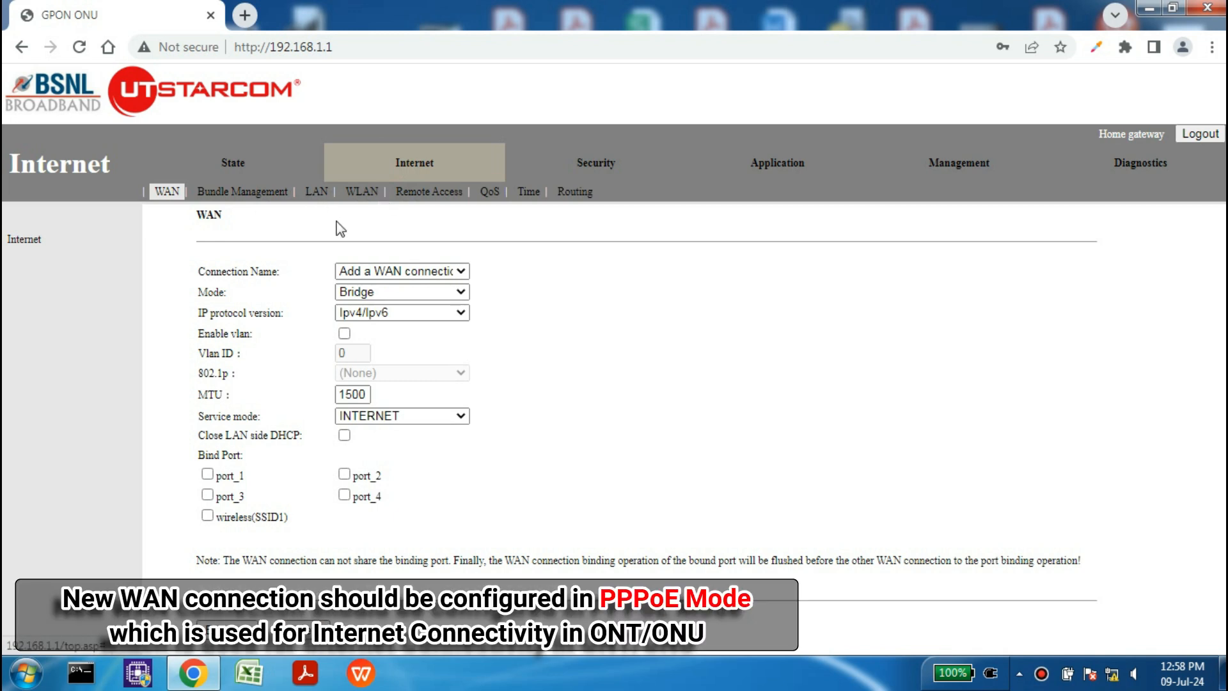
Step: Add a new WAN connection in Route mode, Ipv4/Ipv6, using PPPoE
click(399, 271)
click(399, 286)
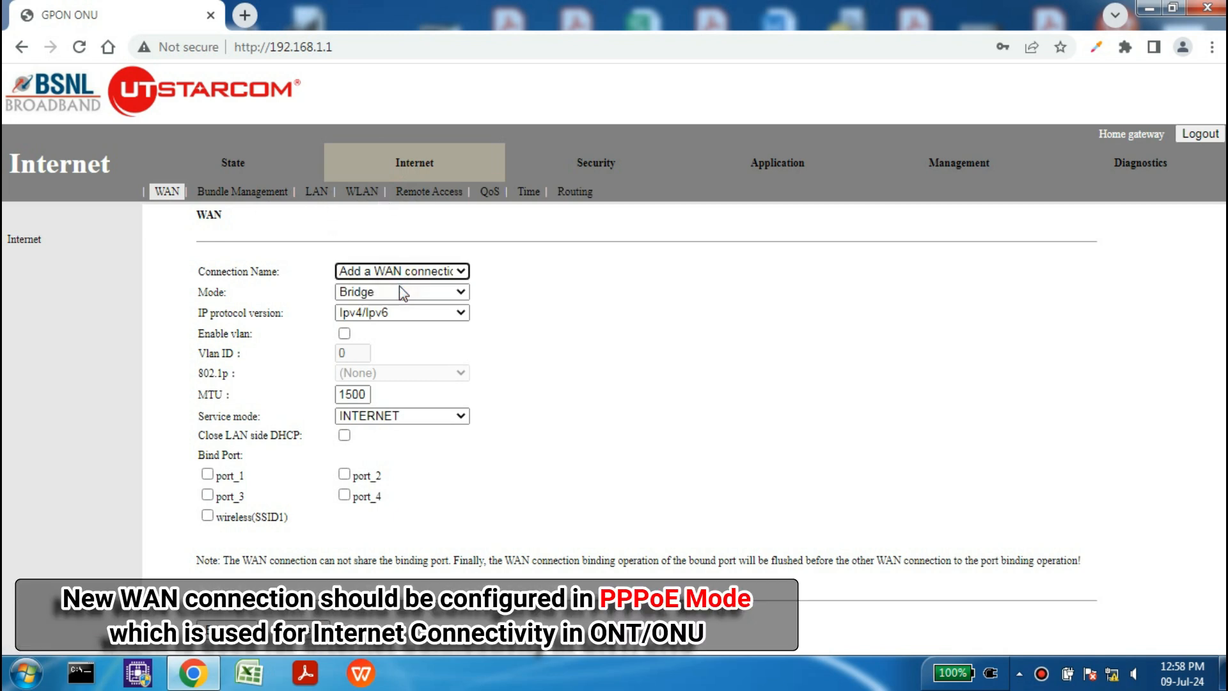
click(400, 289)
click(401, 322)
click(400, 327)
click(223, 409)
Step: Enable VLAN tagging with VLAN ID 100
scroll(286, 444, down, 1)
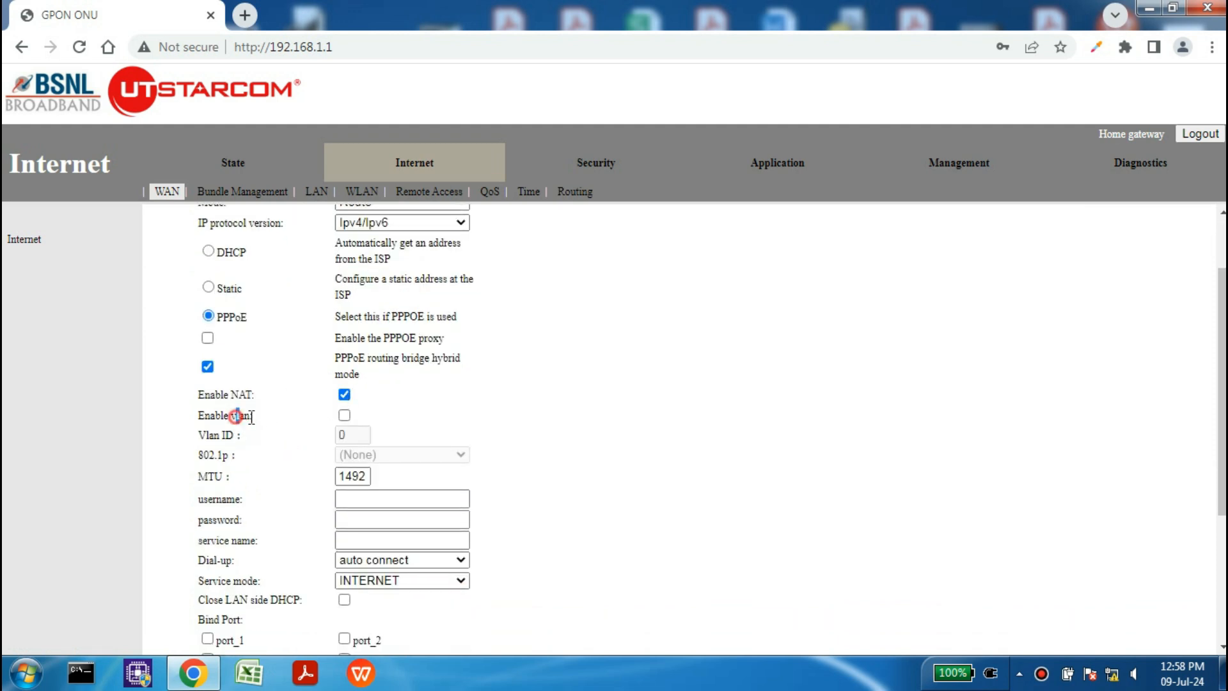
click(344, 415)
key(Tab)
text(100)
click(472, 411)
Step: Enter the PPPoE username and password and the service name FTTH
scroll(470, 451, down, 1)
click(403, 410)
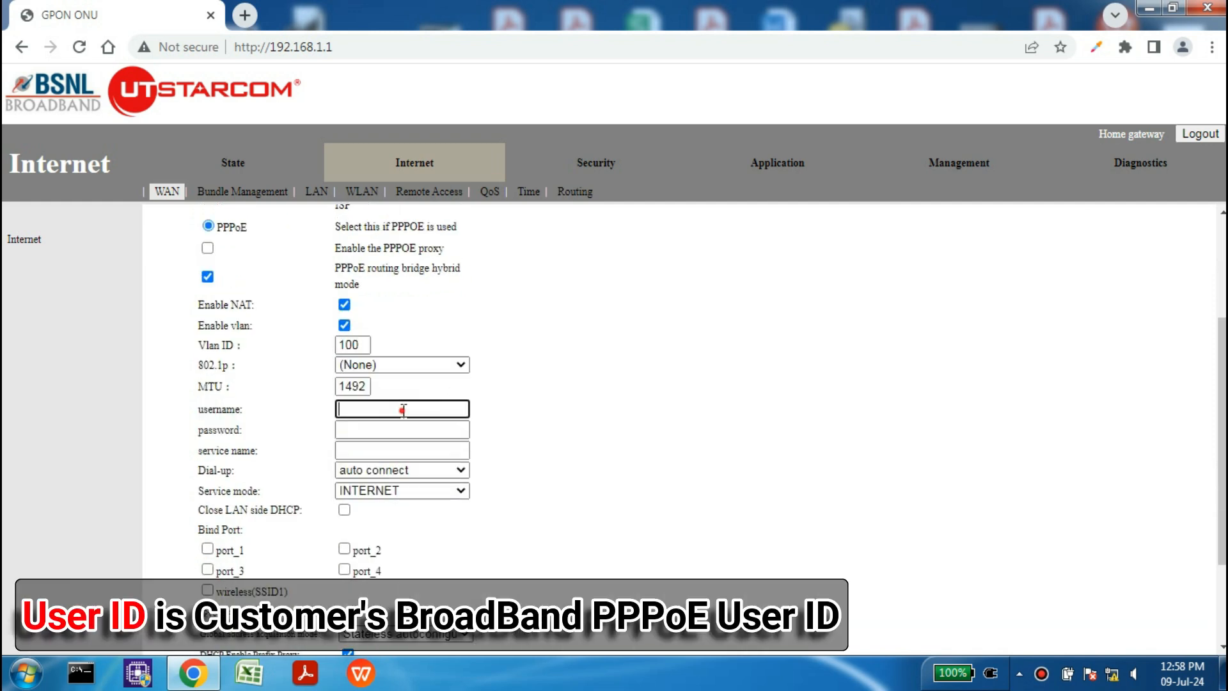
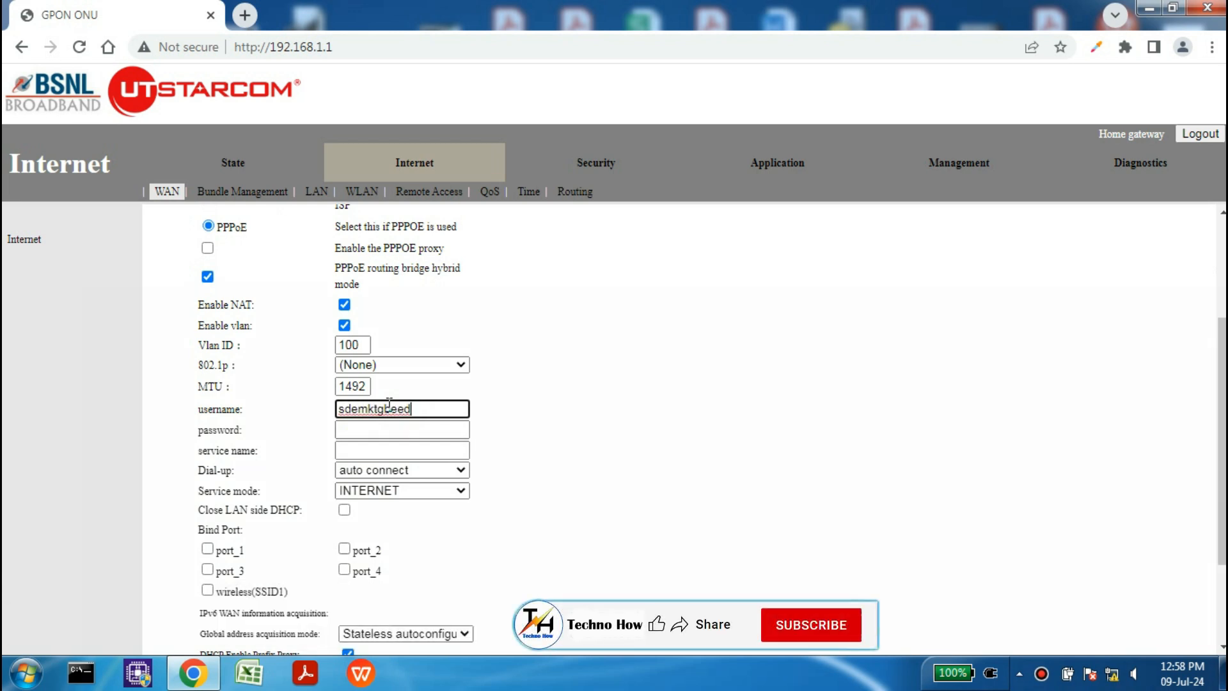
click(579, 404)
click(428, 430)
text(•••••)
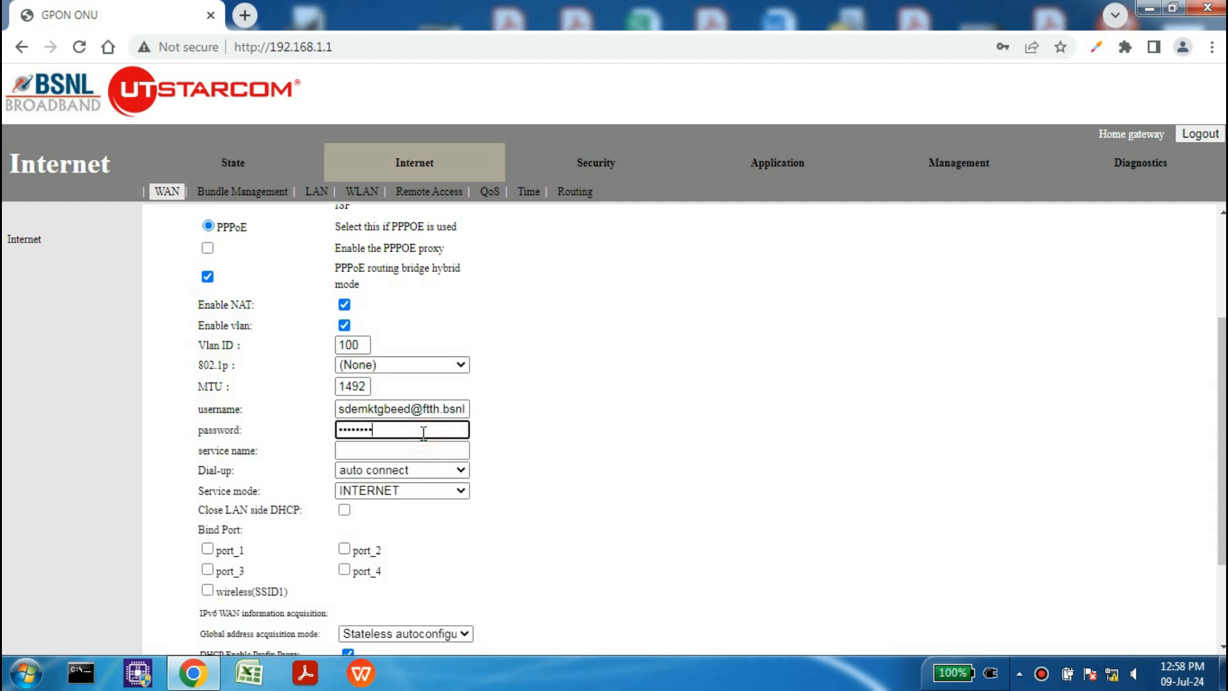
click(422, 450)
click(420, 483)
click(564, 463)
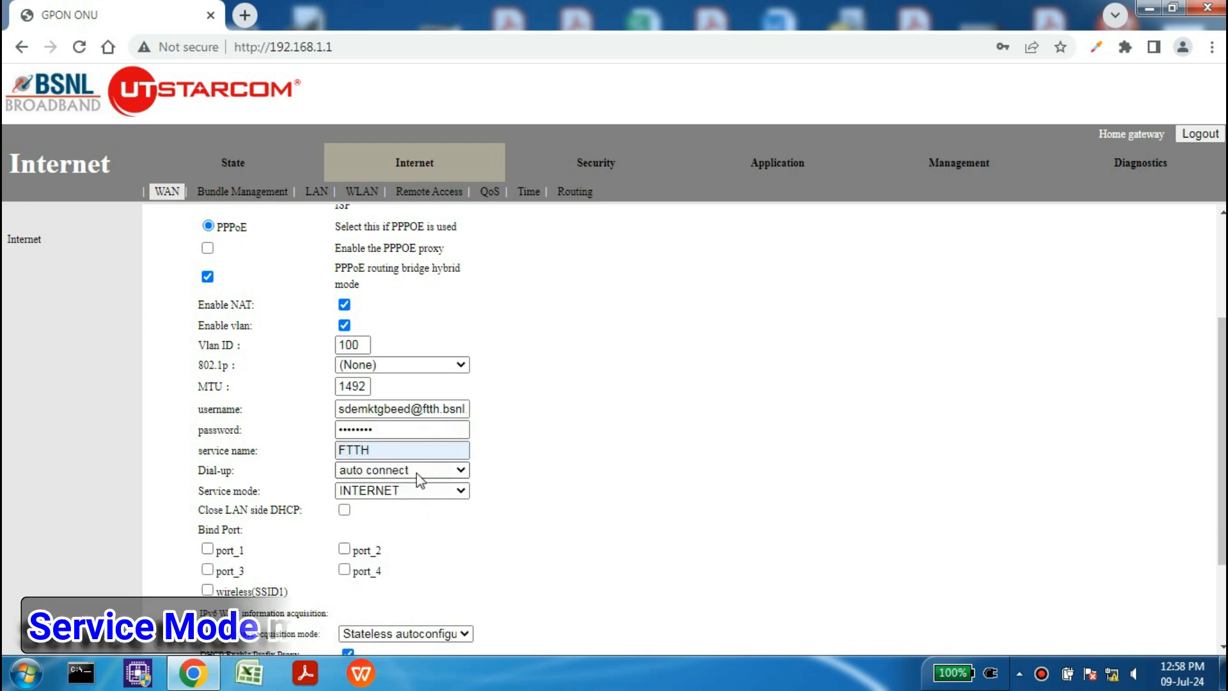
Step: Set service mode TR069_INTERNET, bind port_1 to port_4 and SSID1, and enable the connection
click(460, 490)
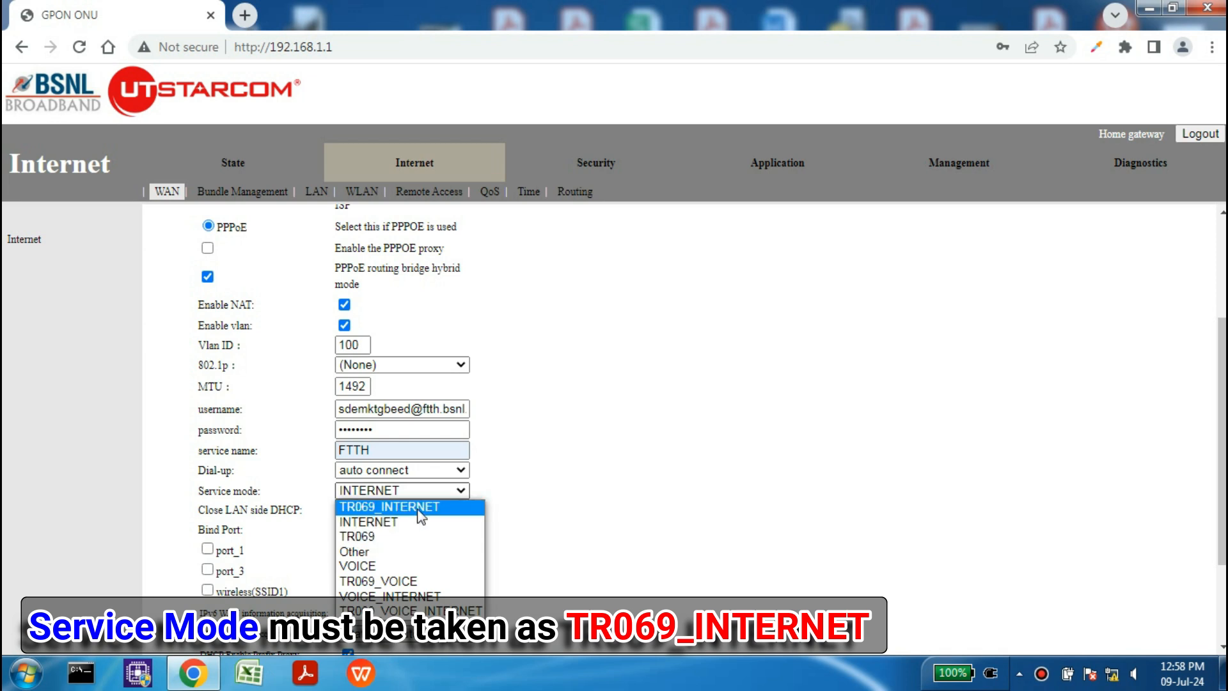
click(420, 509)
click(599, 493)
scroll(599, 493, down, 2)
click(210, 414)
click(344, 414)
click(207, 435)
click(344, 435)
click(207, 455)
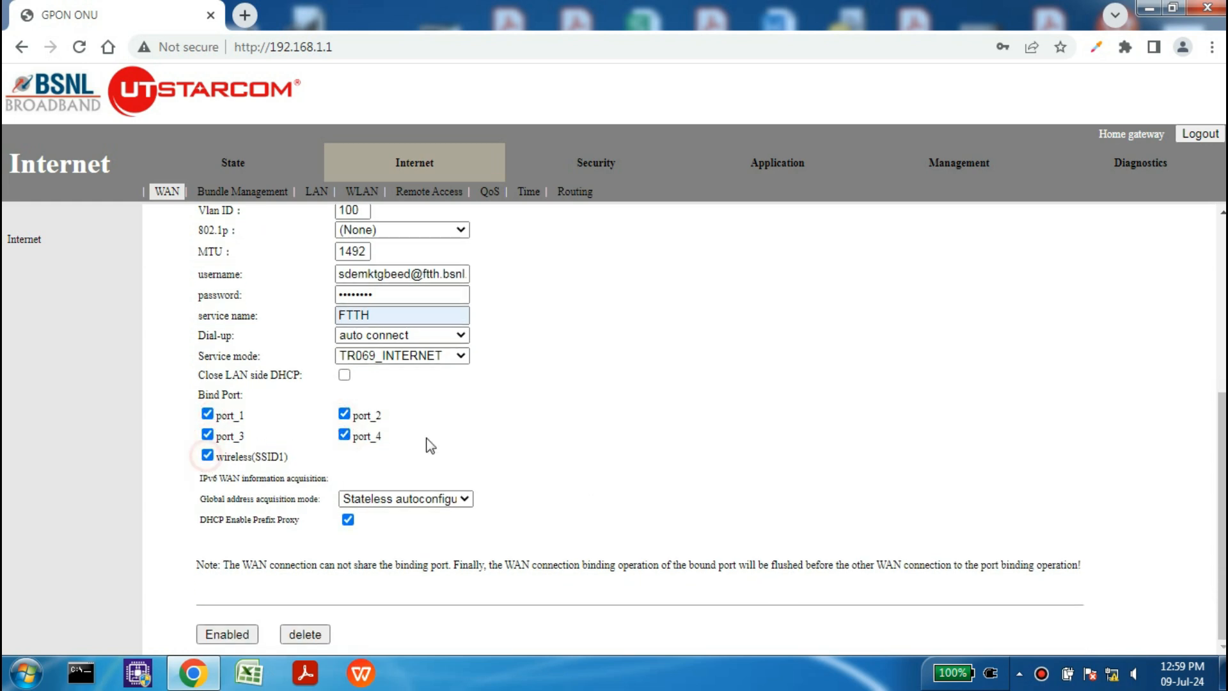
click(255, 633)
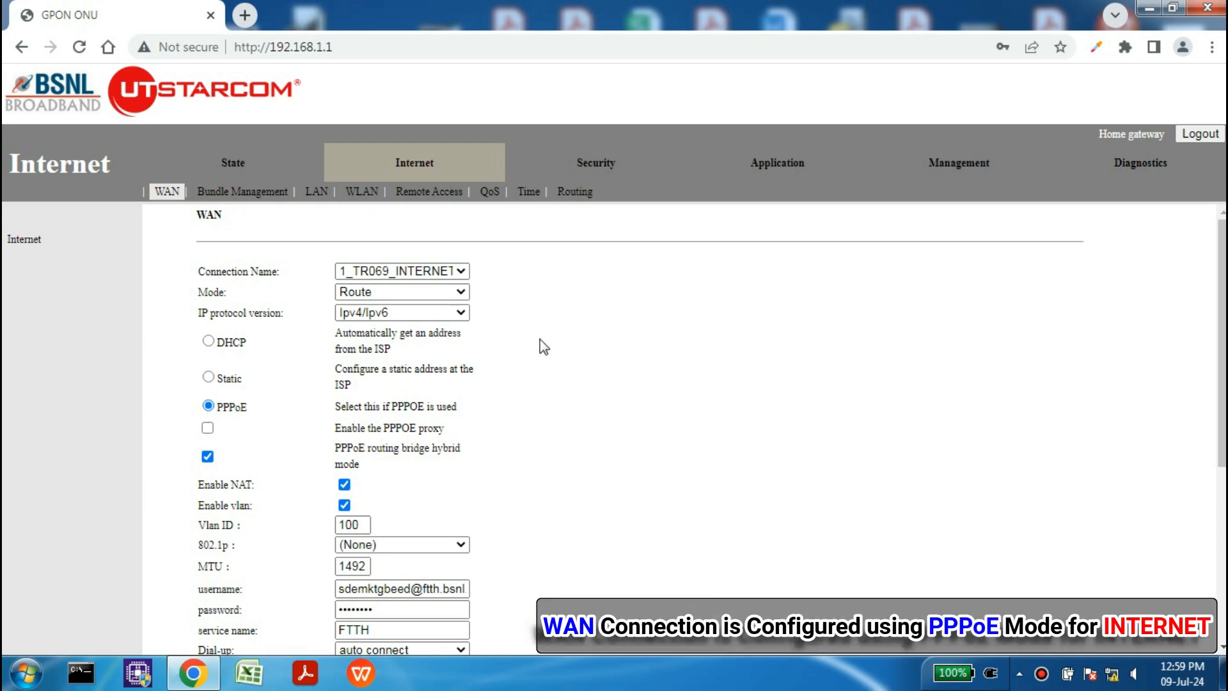
Step: Check the internet status: PPPoE WAN up with IP 61.2.52.212 and mask 255.255.255.255
click(224, 164)
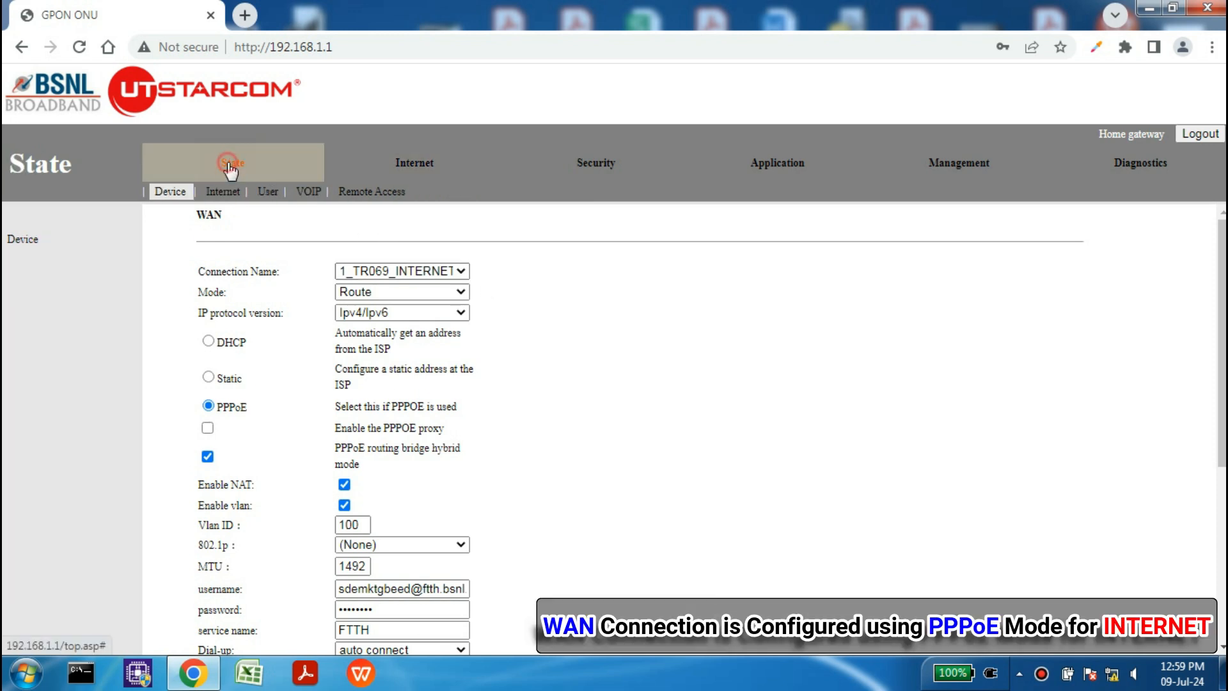
click(224, 191)
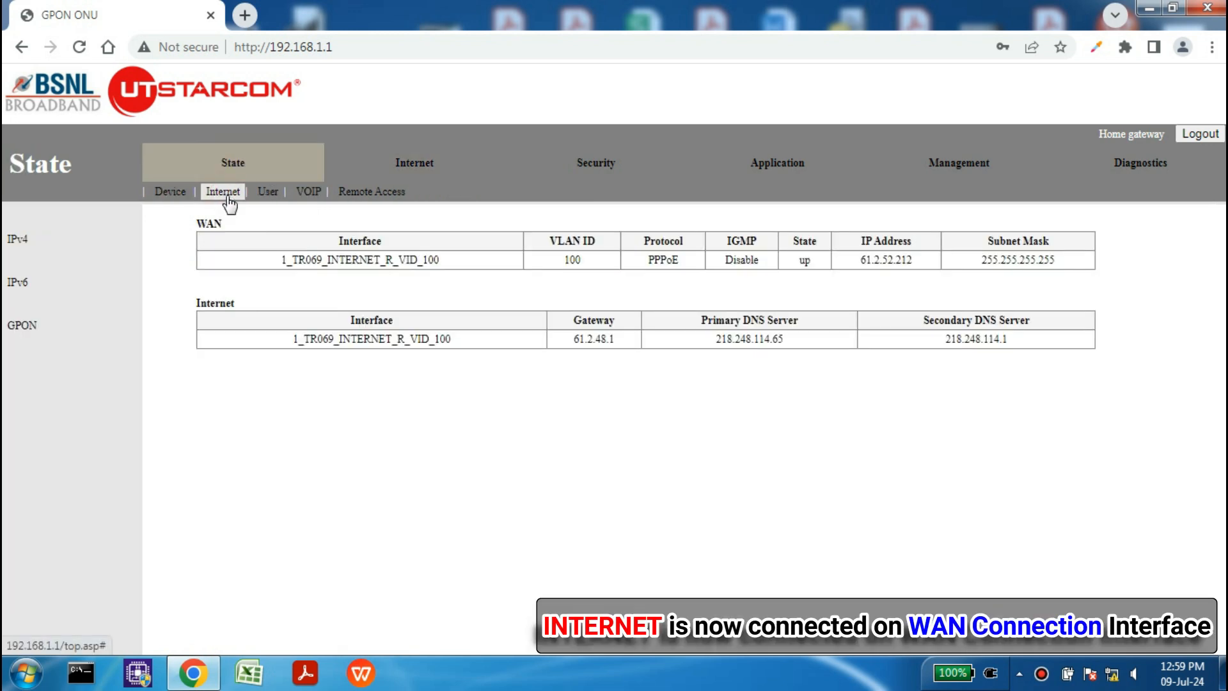
drag(277, 259, 448, 267)
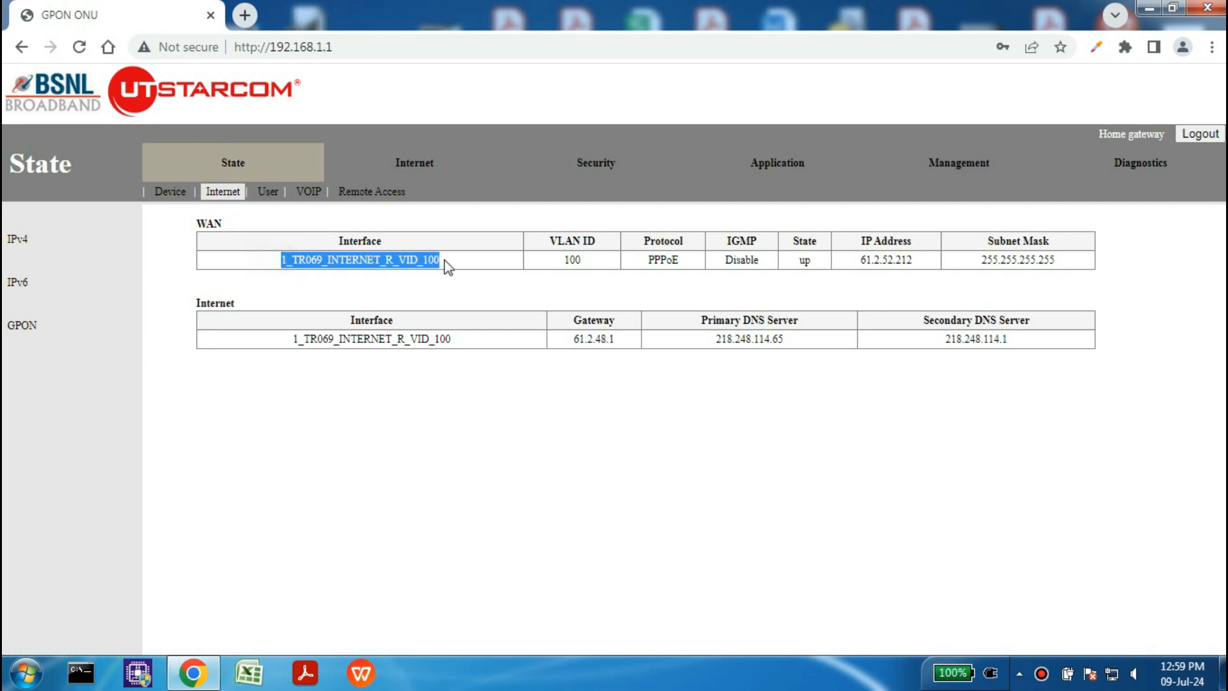
click(575, 262)
click(675, 265)
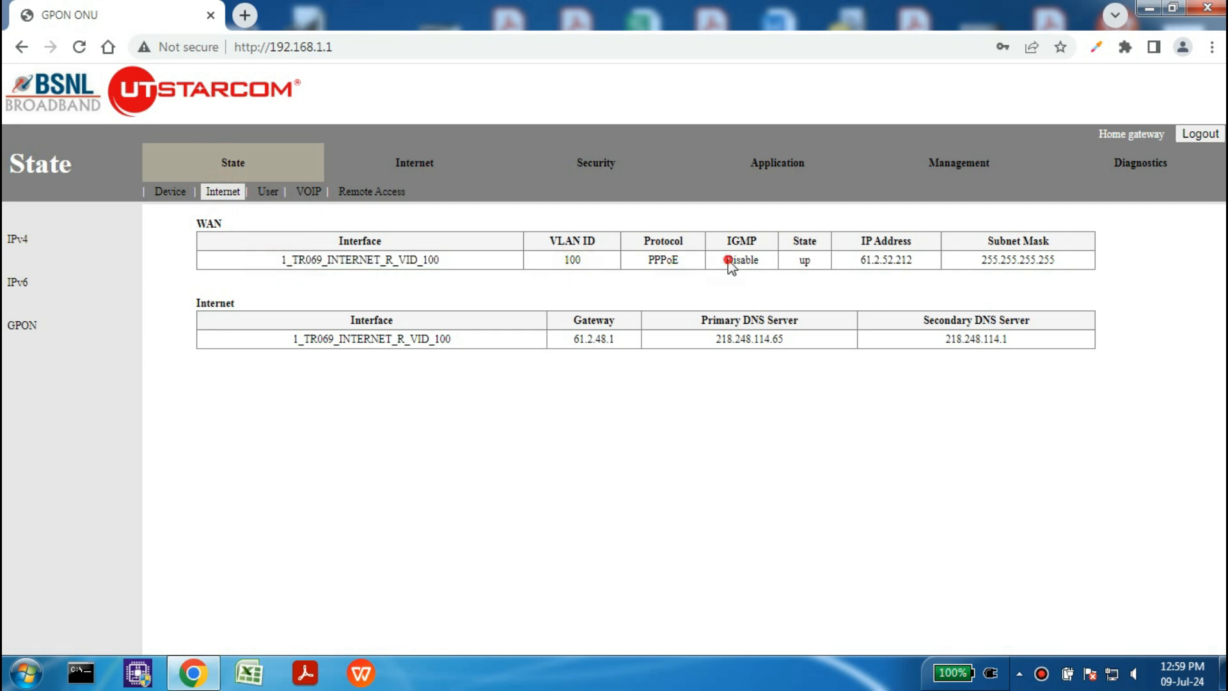
double_click(801, 261)
drag(860, 262, 936, 263)
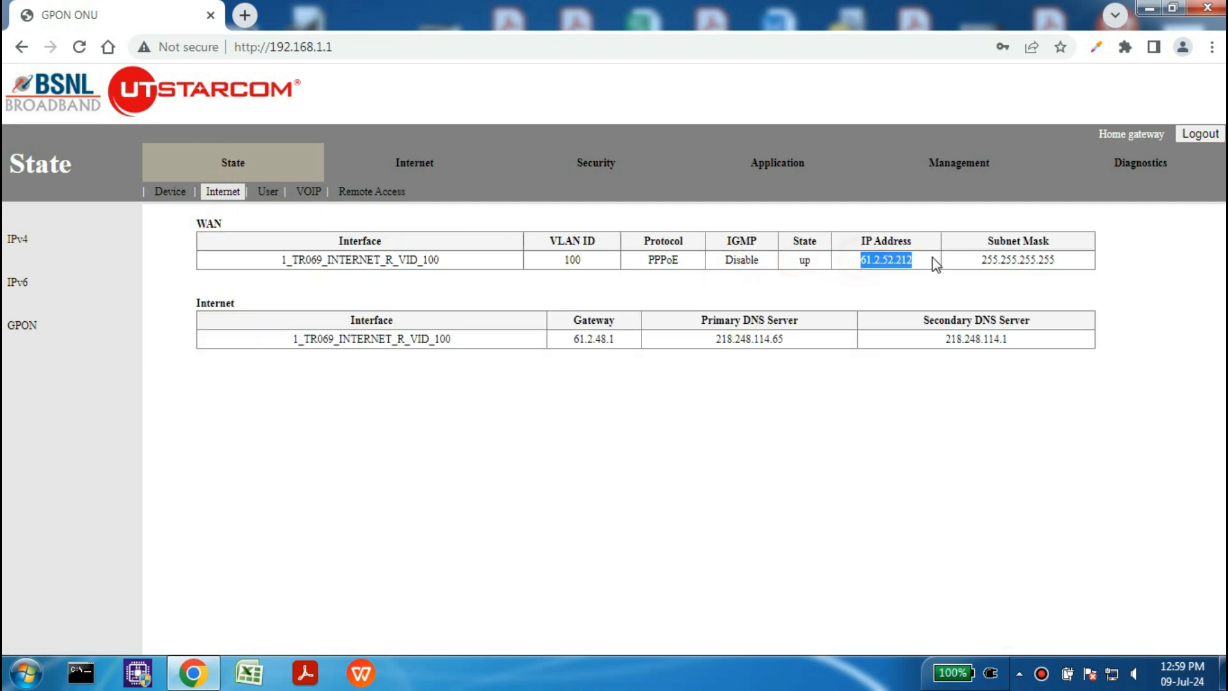
click(1077, 257)
drag(1072, 274, 982, 264)
click(982, 265)
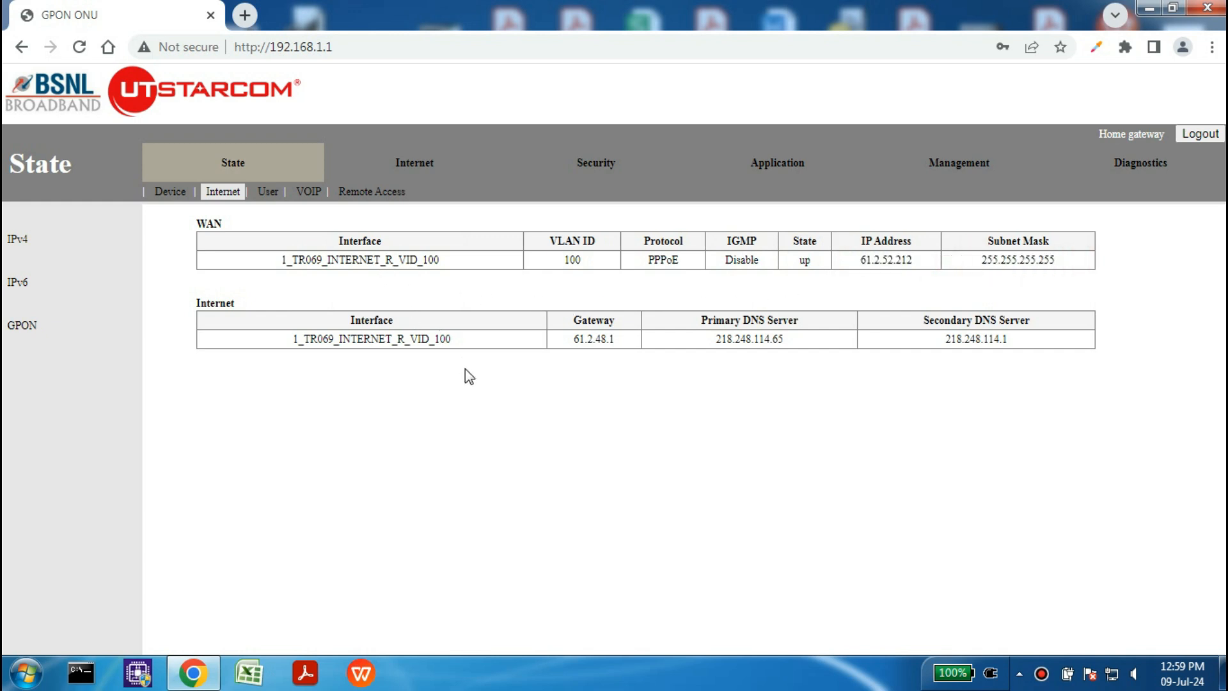
click(373, 195)
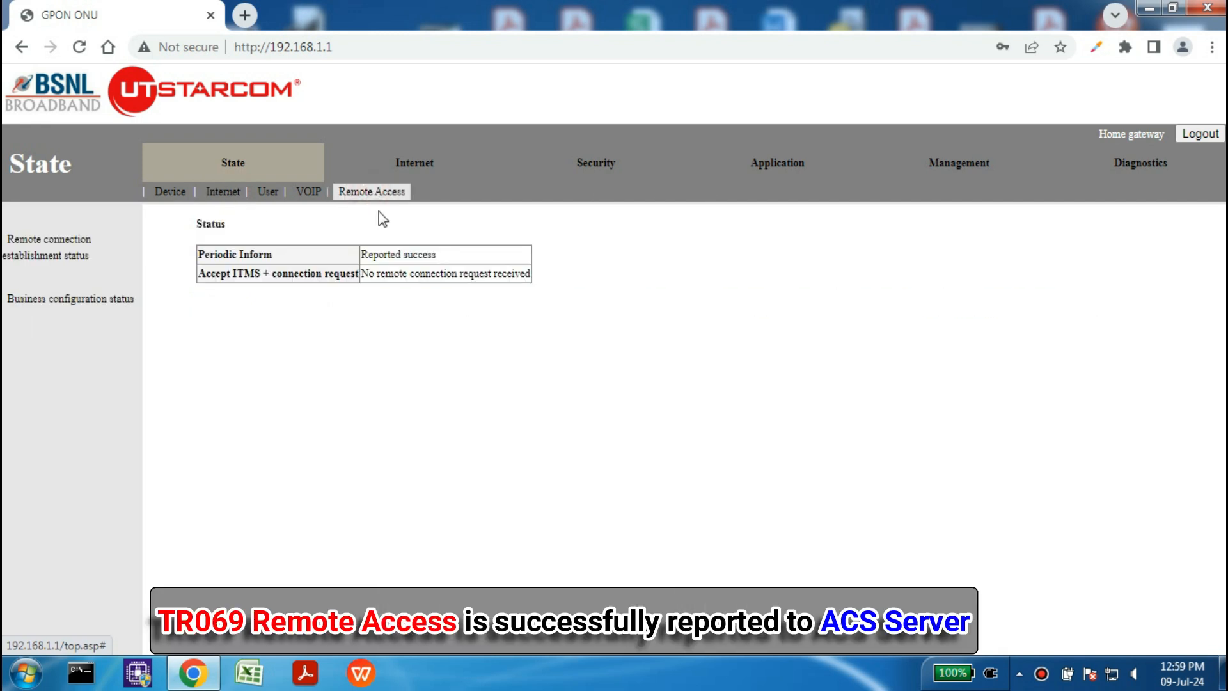
Step: Point out that Periodic Inform now reads Reported success
mouse_move(441, 255)
mouse_down()
mouse_move(354, 261)
mouse_move(441, 258)
mouse_up()
click(385, 258)
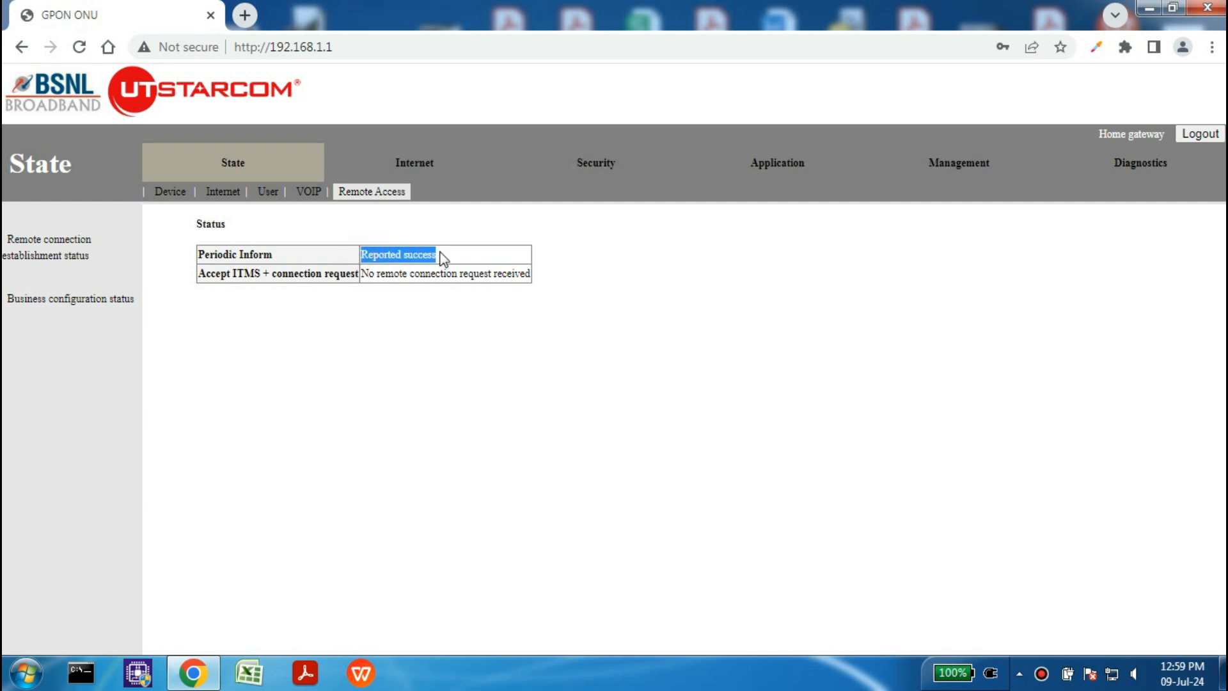
click(456, 256)
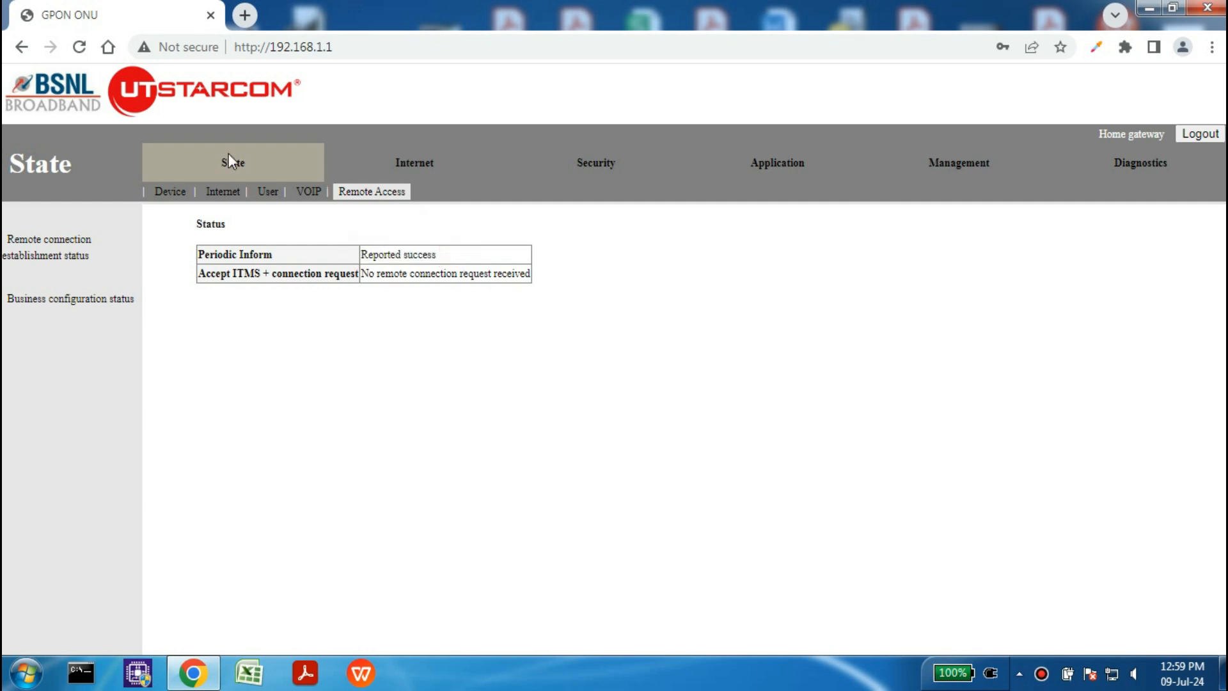
drag(455, 256, 374, 254)
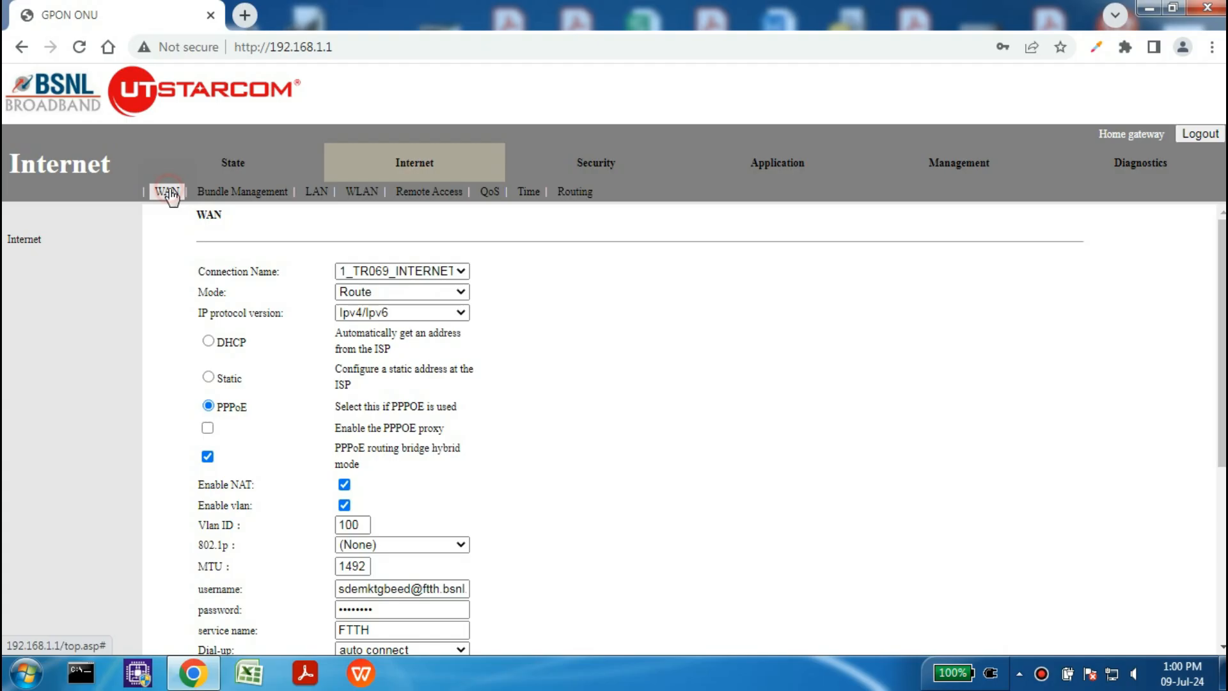
Step: Open the list of WAN connections on the WAN settings page
click(397, 271)
Step: Add another WAN connection in Route mode using DHCP
click(403, 280)
click(398, 293)
click(397, 322)
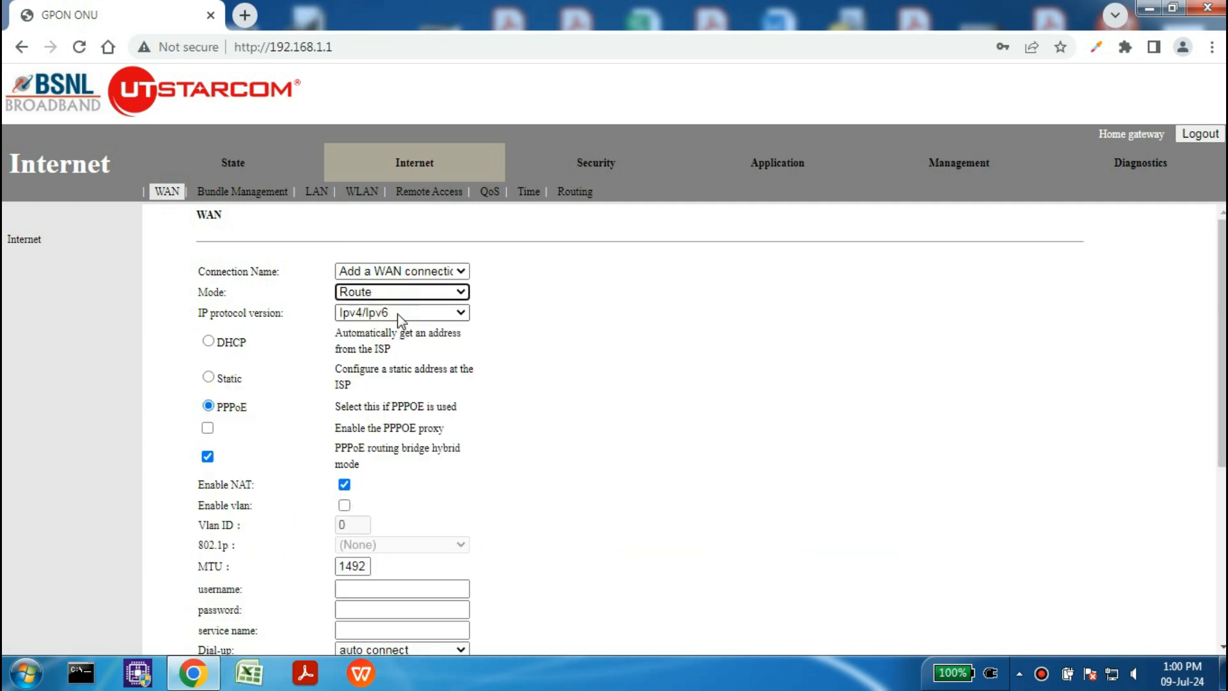
drag(221, 401, 259, 410)
drag(257, 342, 211, 345)
click(209, 340)
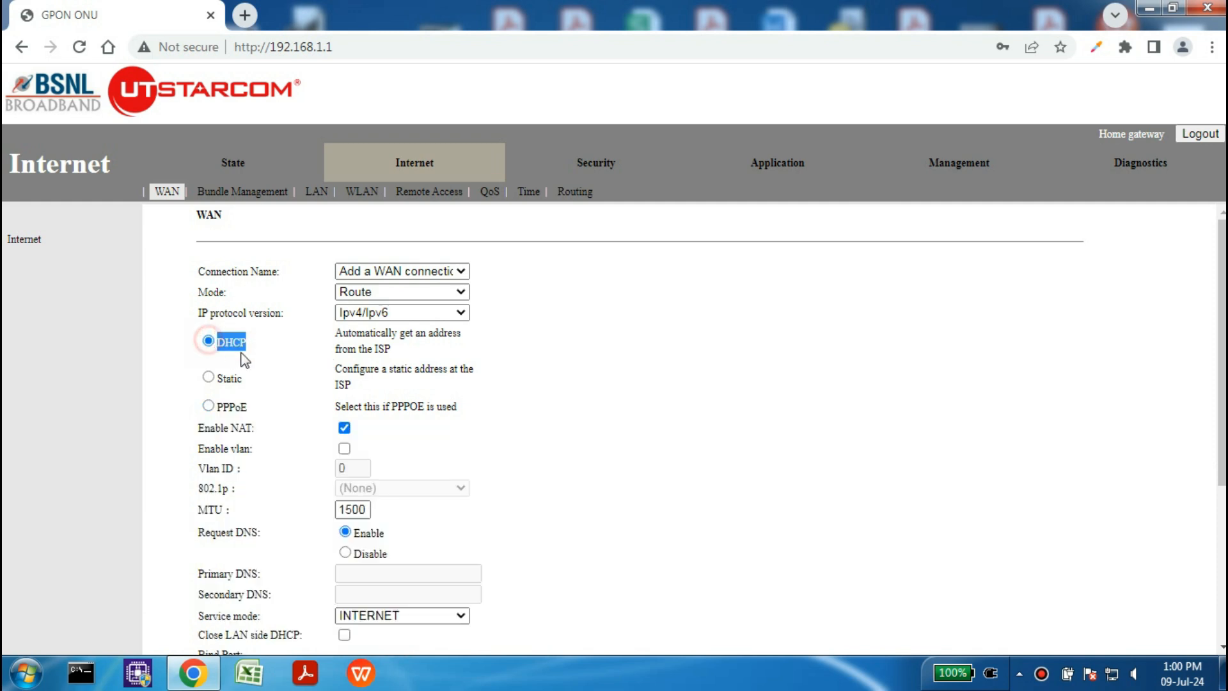
Step: Enable VLAN tagging with VLAN ID 1831
scroll(245, 359, down, 1)
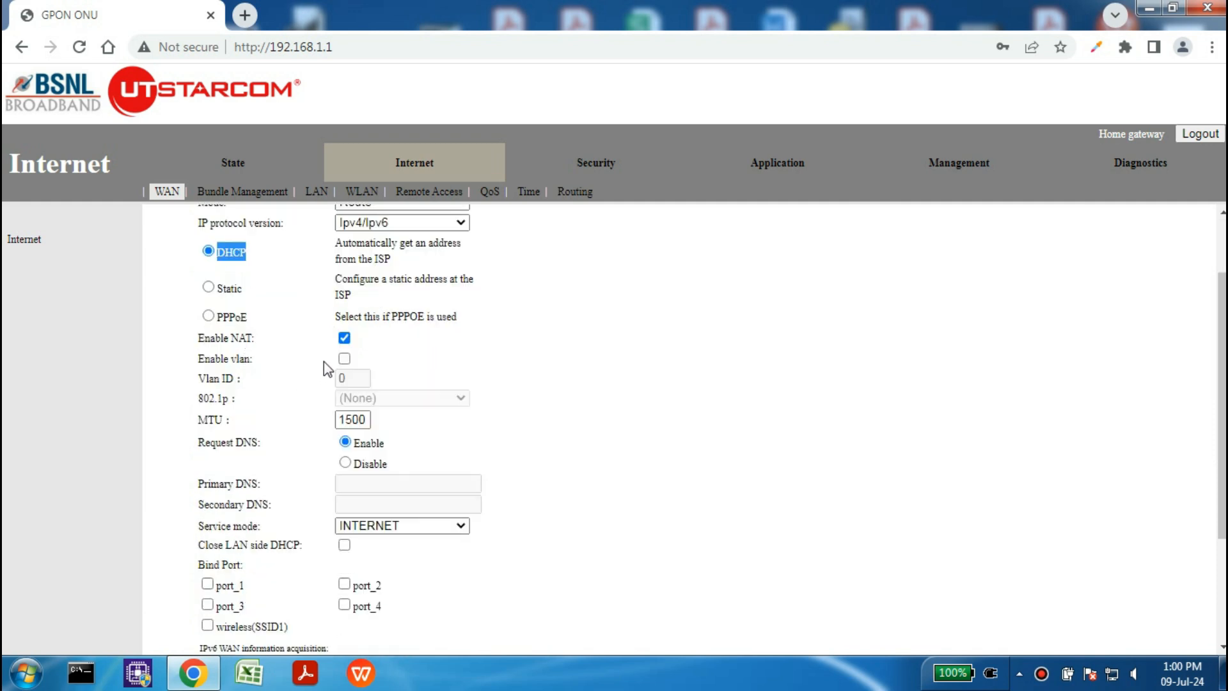
click(344, 359)
drag(358, 379, 328, 383)
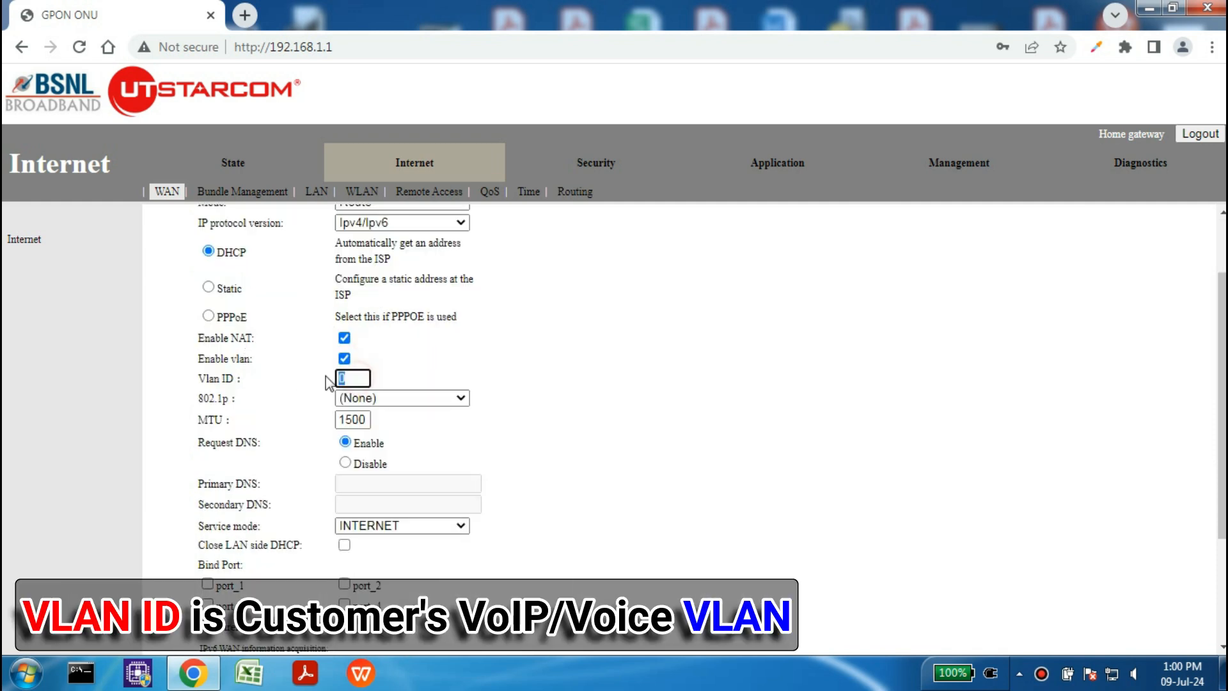
text(1831)
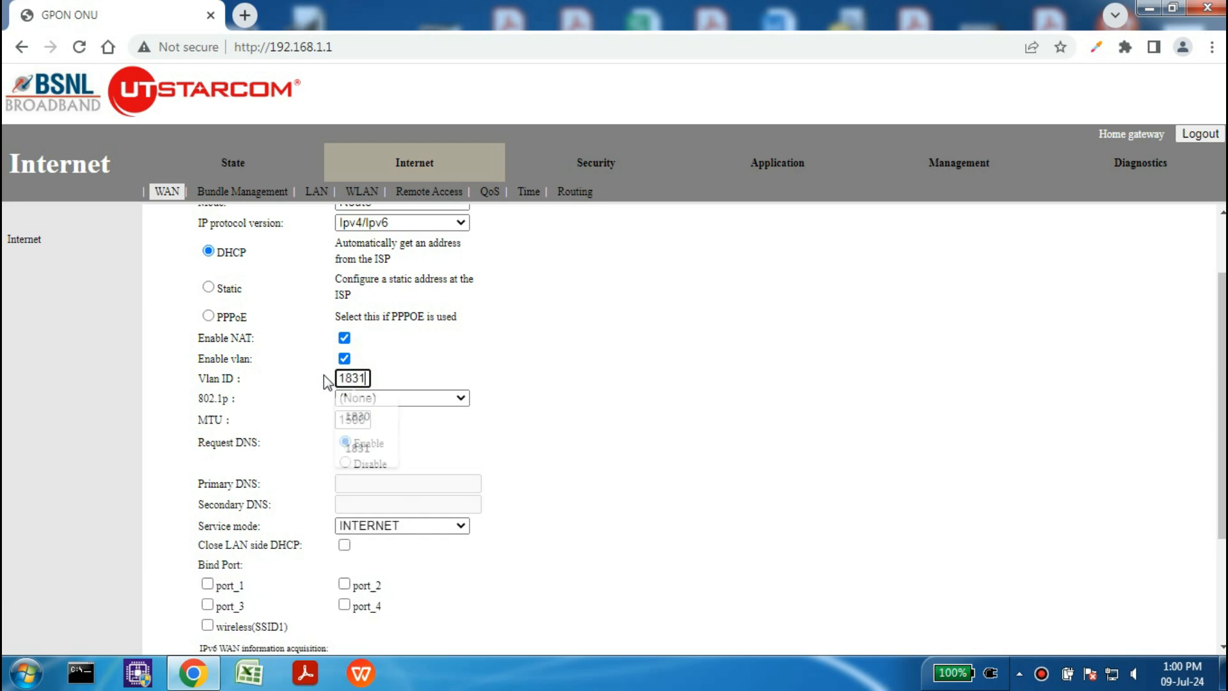
click(529, 345)
Step: Set the connection's service mode to VOICE
scroll(506, 364, down, 2)
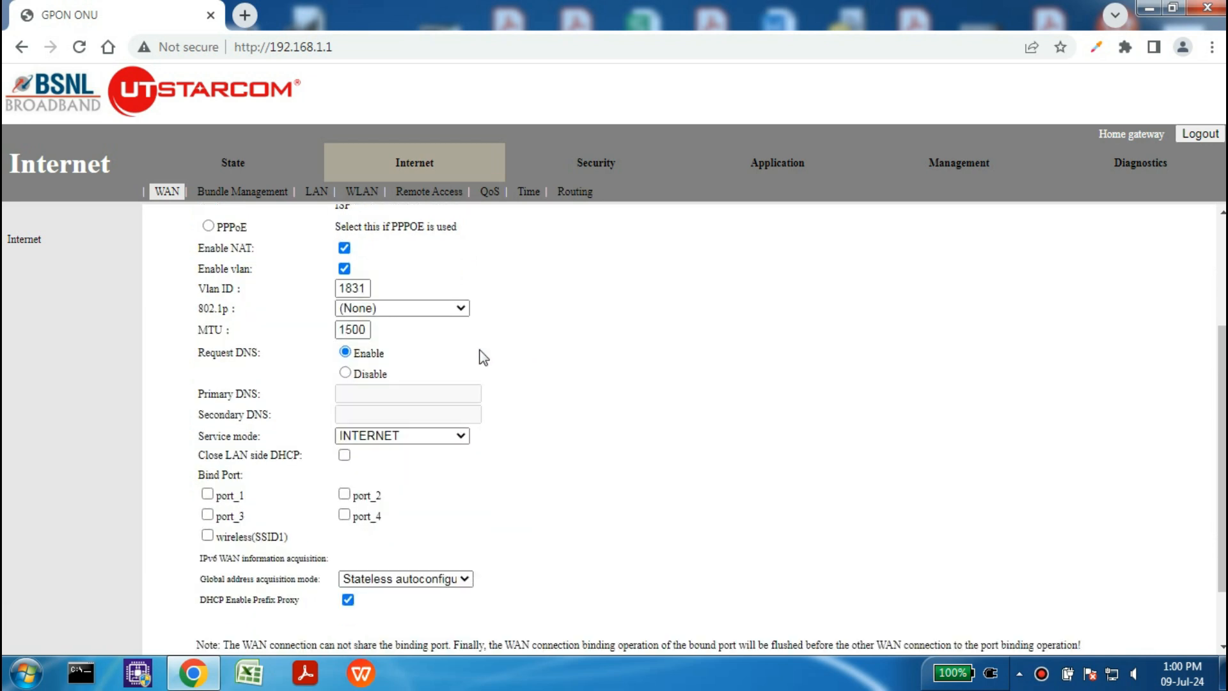
click(370, 437)
click(380, 511)
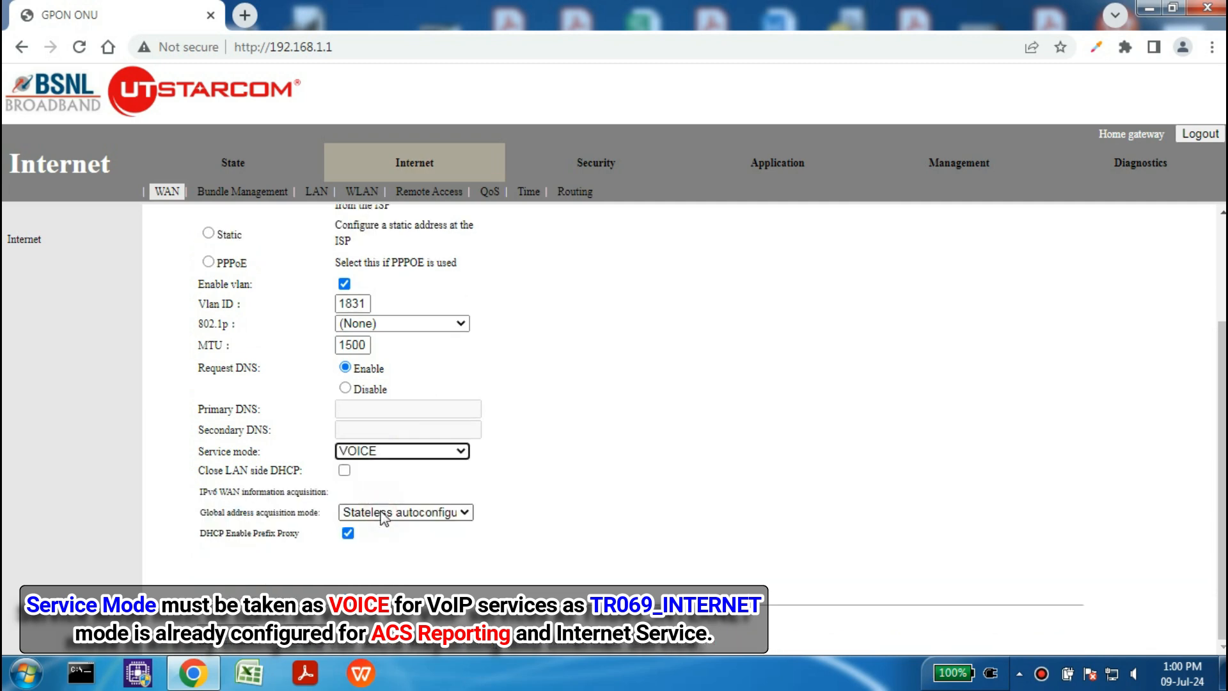
scroll(455, 447, up, 3)
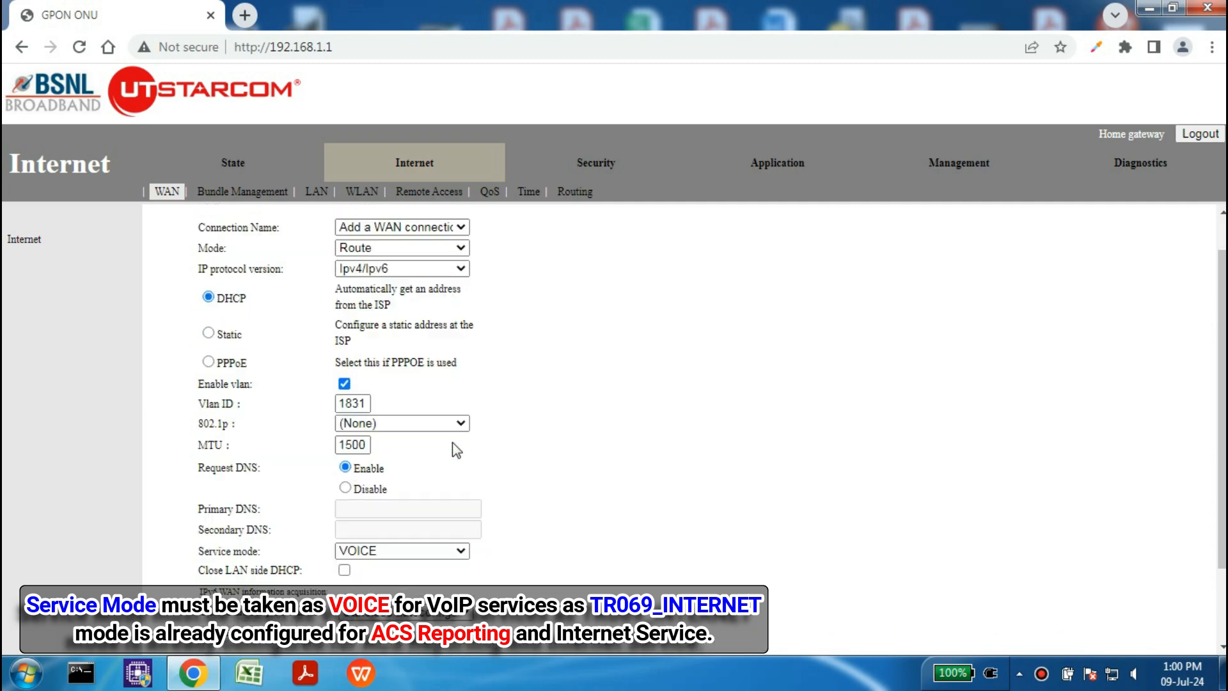
scroll(451, 442, down, 3)
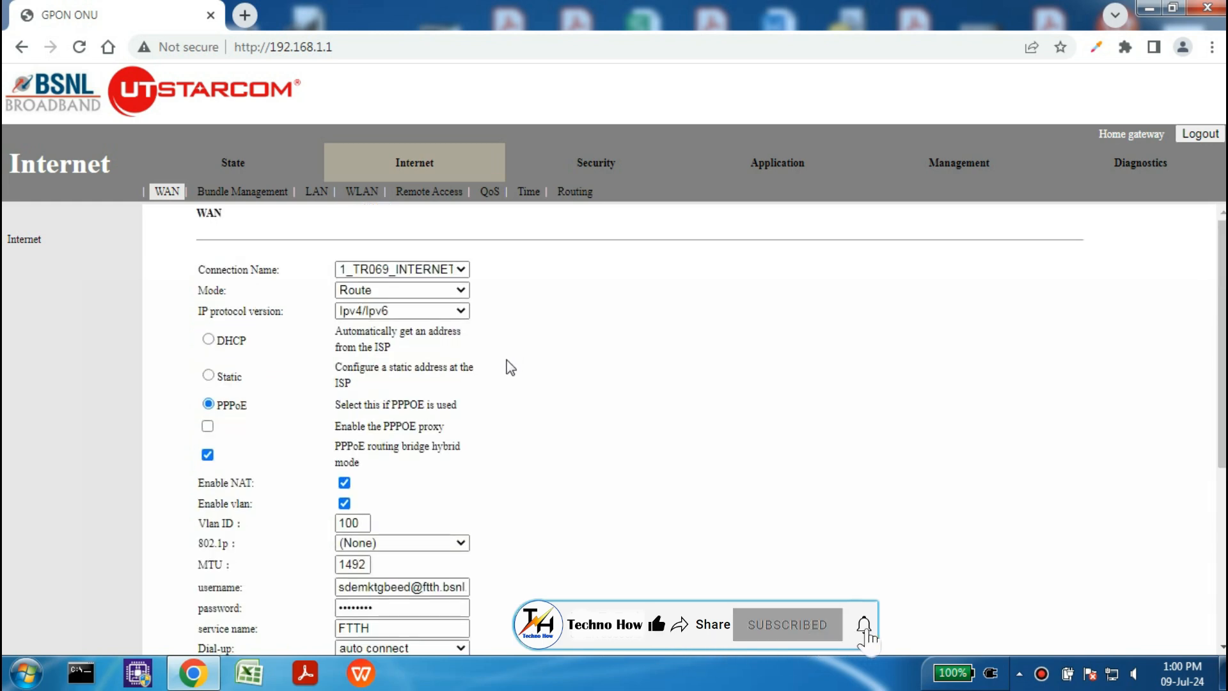
scroll(510, 367, down, 3)
scroll(509, 367, down, 2)
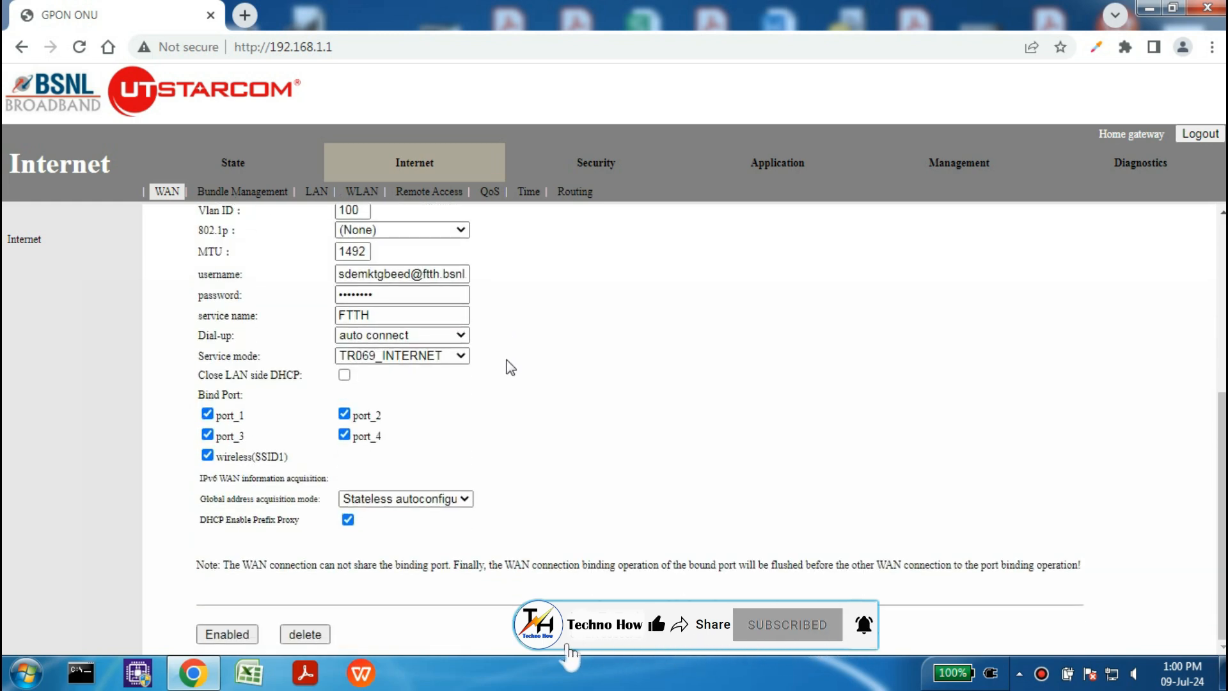
scroll(510, 367, up, 5)
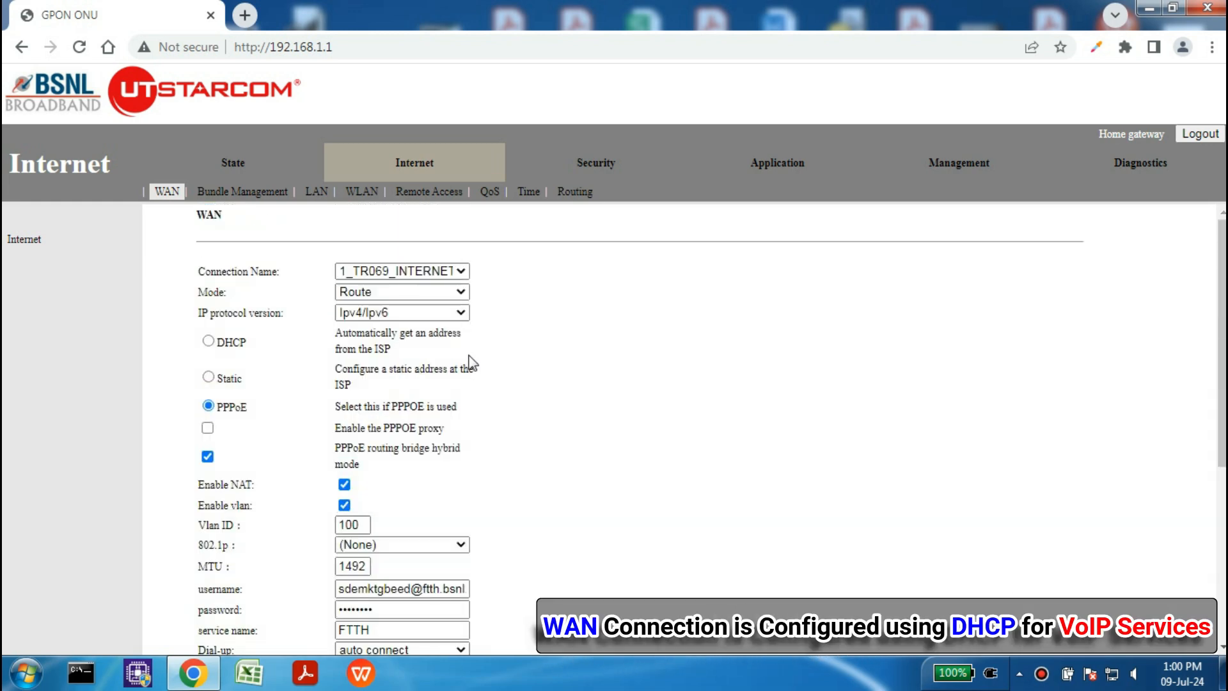
Step: Check the Internet status for both WAN links up, including voice VLAN 1831, then view Remote Access status
click(238, 166)
click(225, 192)
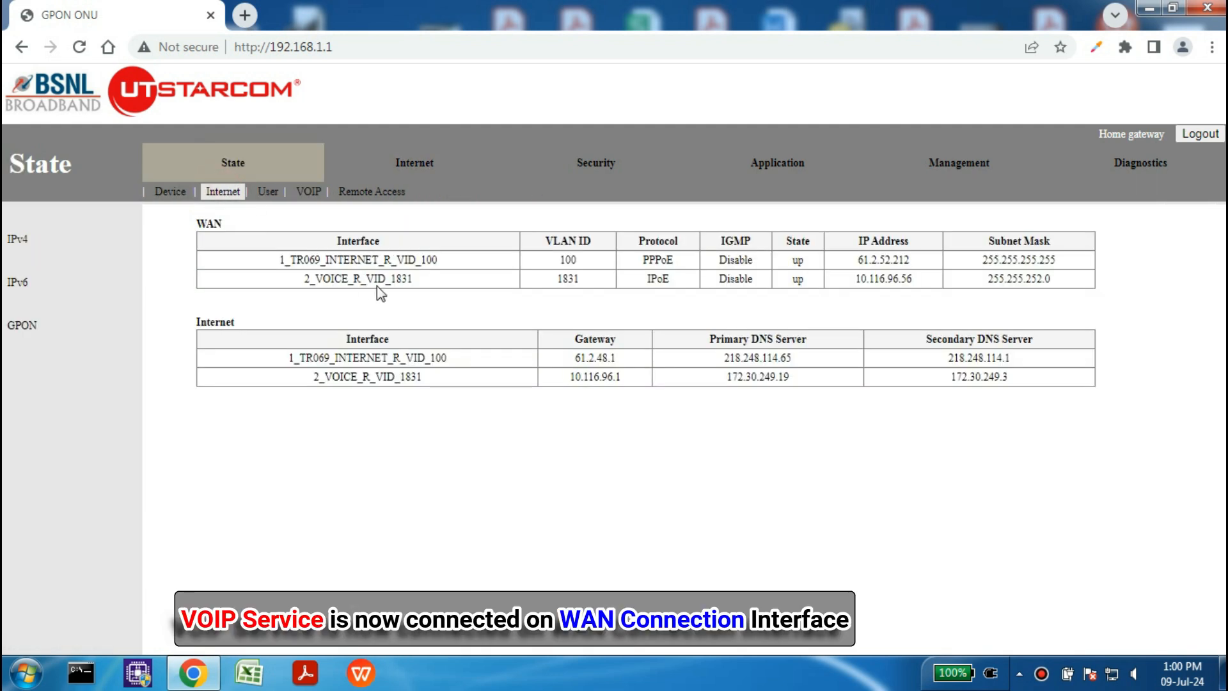
double_click(393, 276)
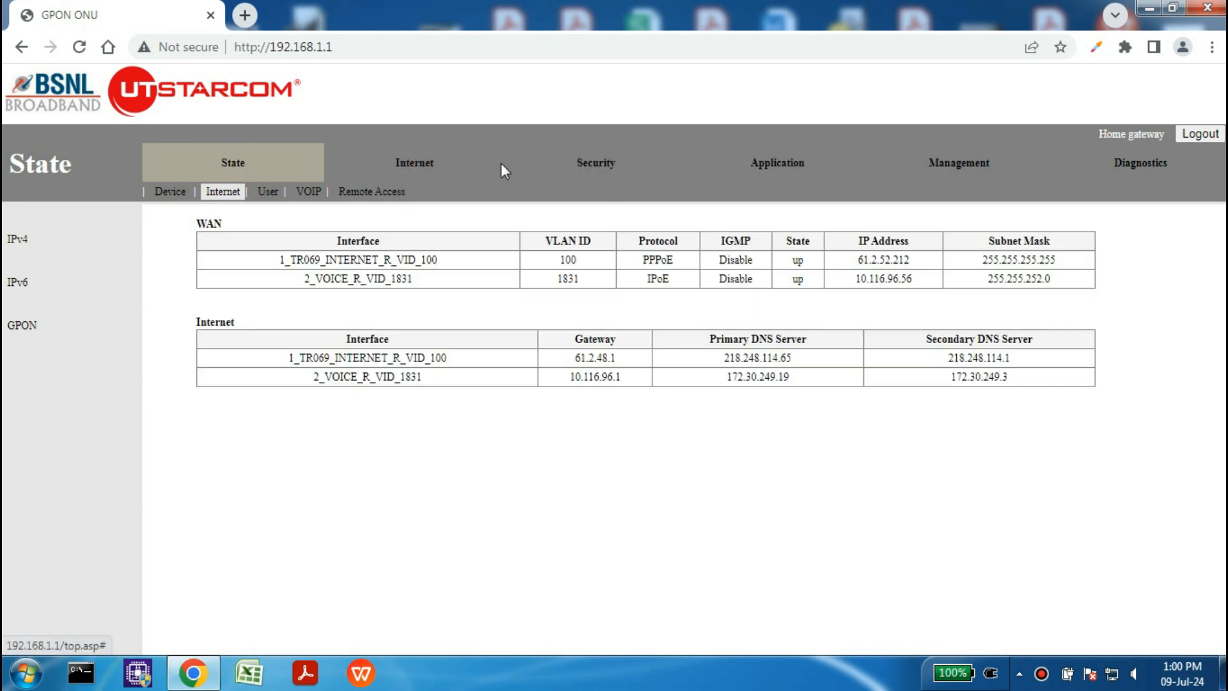
click(374, 192)
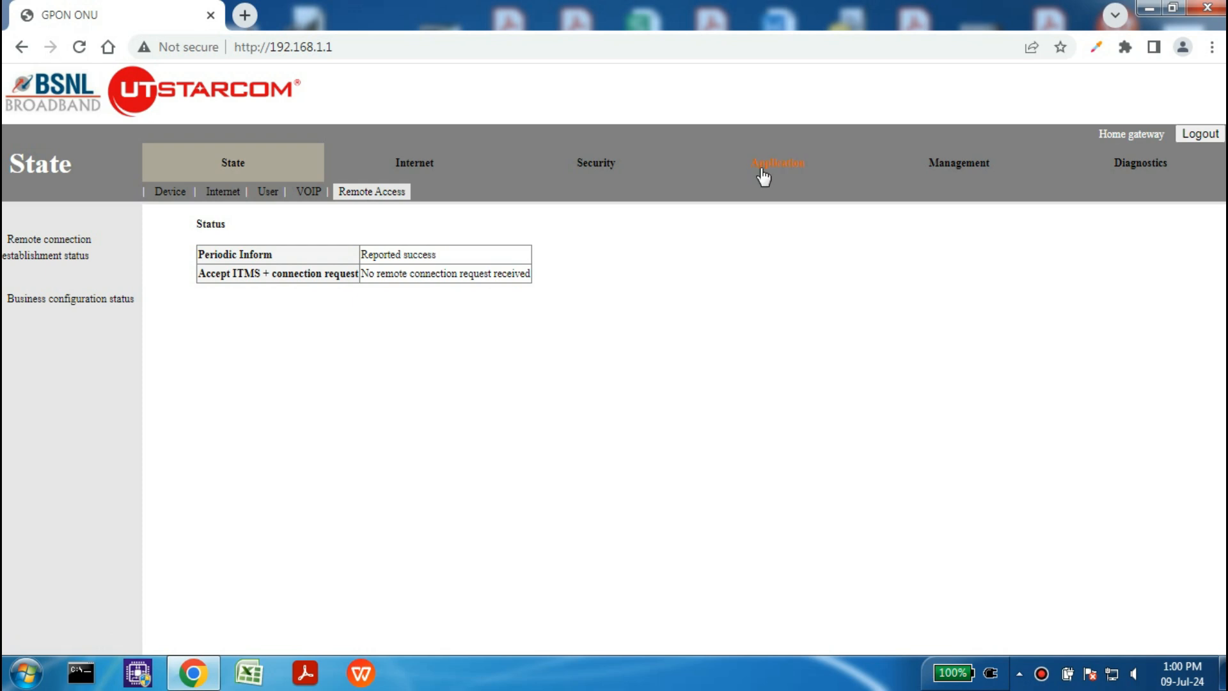
Step: Confirm the sip entry is set to Enable in the NAT ALG configuration, then go to VOIP
click(760, 168)
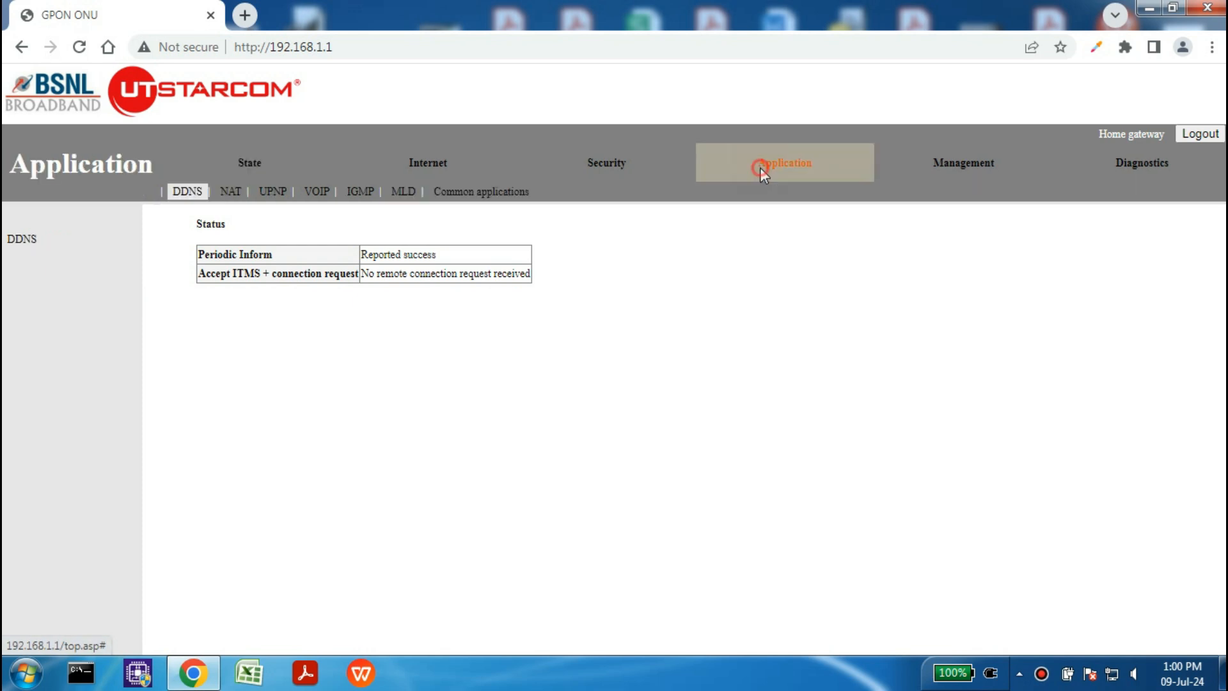
click(232, 192)
double_click(209, 400)
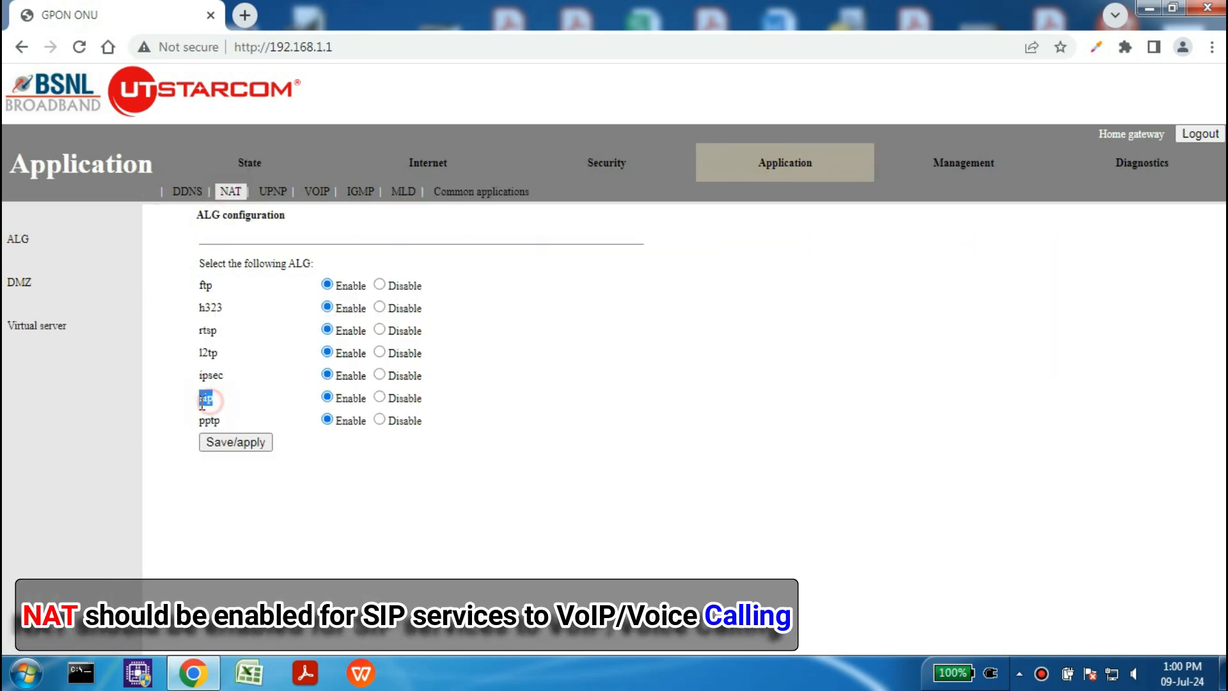
click(341, 401)
drag(343, 402, 359, 400)
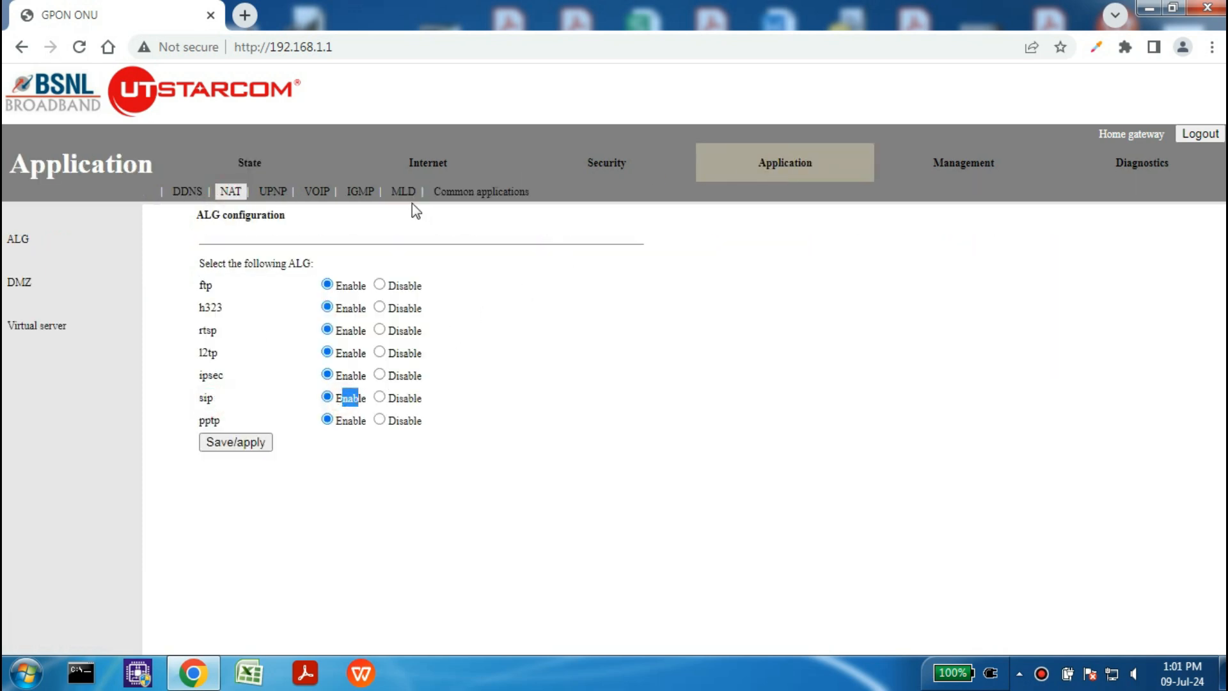
click(314, 196)
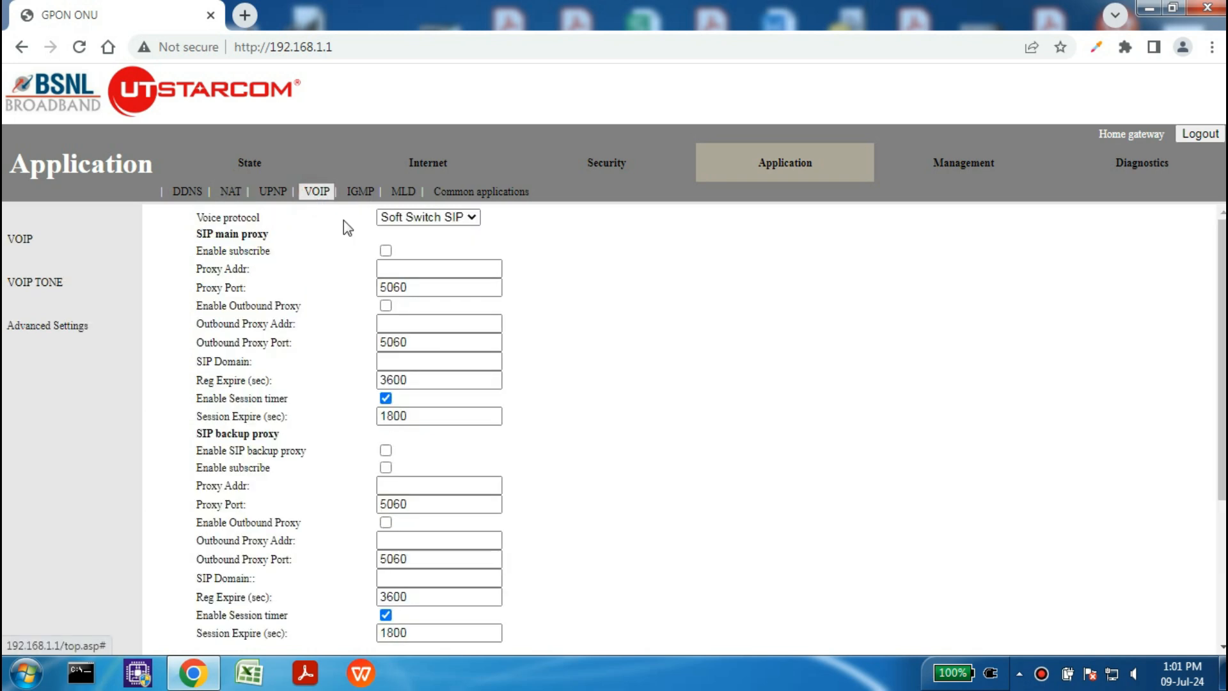
Step: Keep Soft Switch SIP, enable subscribe, and set main proxy, outbound proxy and SIP domain to mh.ftthvoip.bsnl.in
click(411, 219)
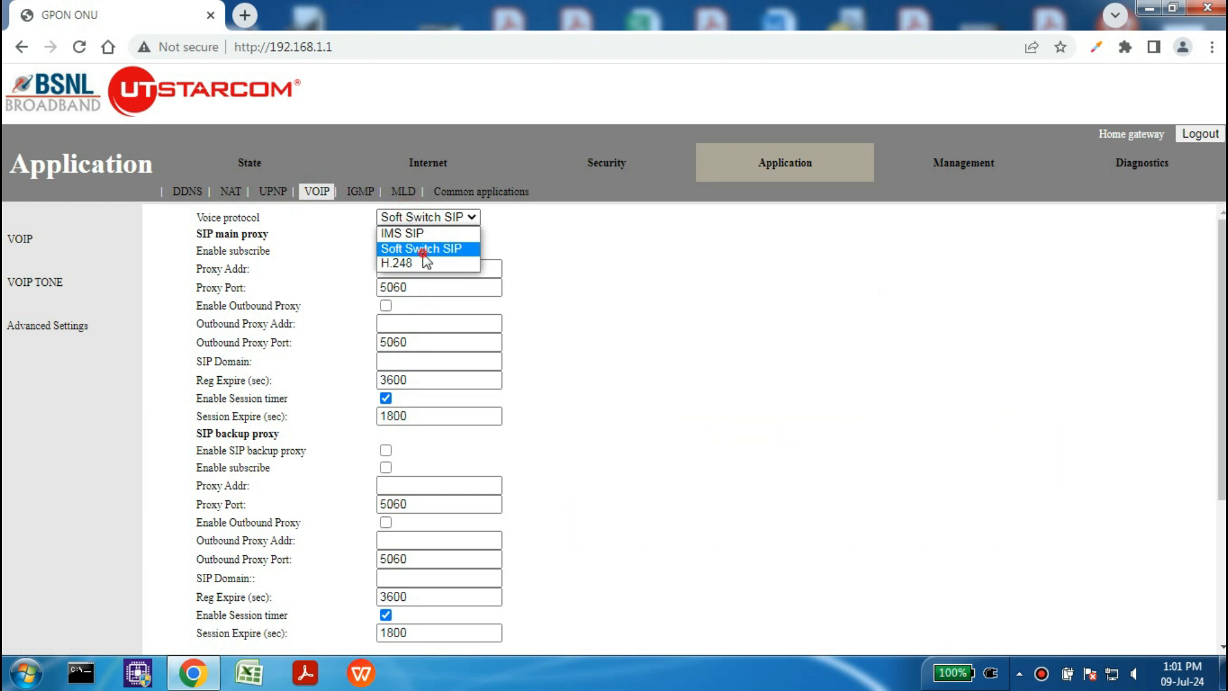
click(423, 252)
click(386, 250)
click(483, 269)
text(mh.ftthvoi)
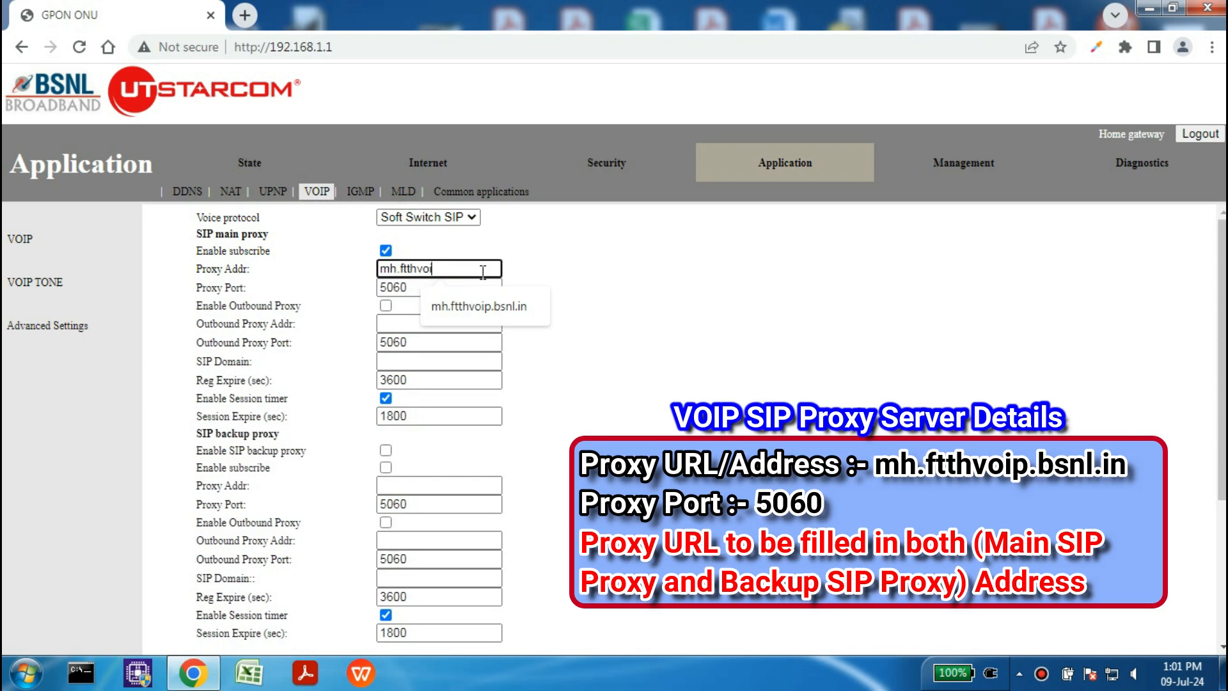
text(p.bsnl.in)
drag(490, 270, 378, 271)
key(ctrl+c)
click(387, 306)
click(394, 323)
key(ctrl+v)
click(396, 363)
key(ctrl+v)
Step: Enable the SIP backup proxy and set its proxy, outbound proxy and SIP domain to mh.ftthvoip.bsnl.in
click(386, 450)
click(397, 486)
key(ctrl+v)
click(385, 522)
click(393, 540)
key(ctrl+v)
scroll(553, 406, down, 3)
click(439, 398)
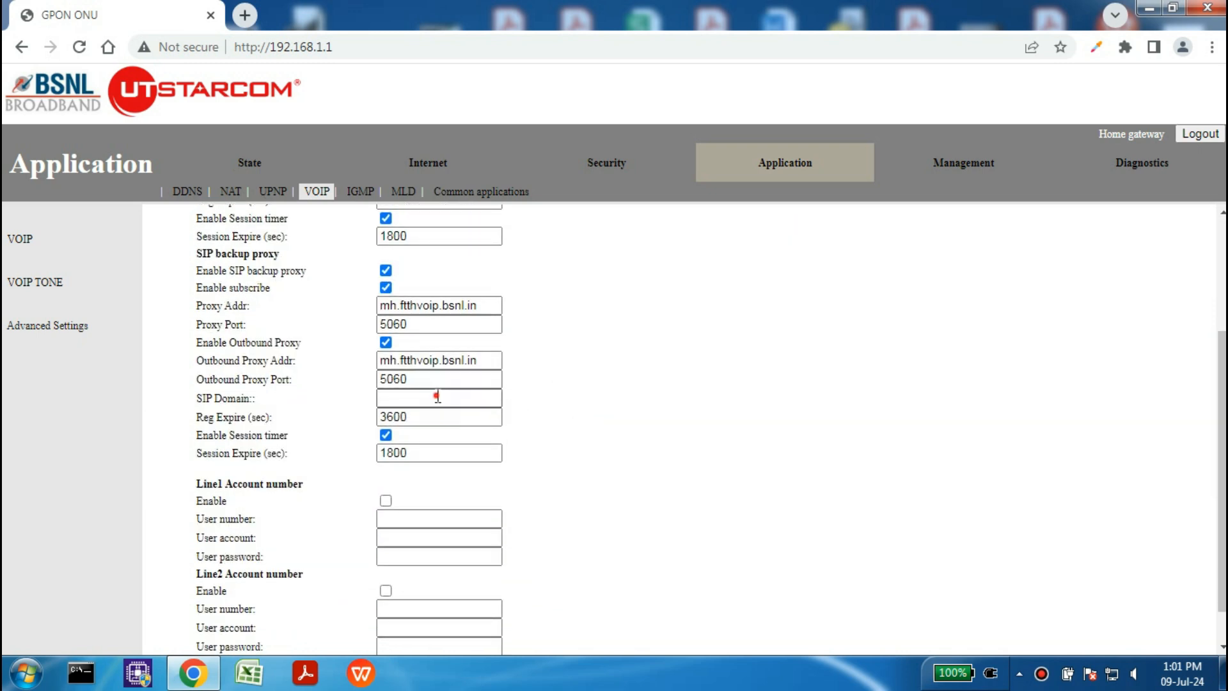
key(ctrl+v)
click(700, 354)
scroll(461, 399, down, 1)
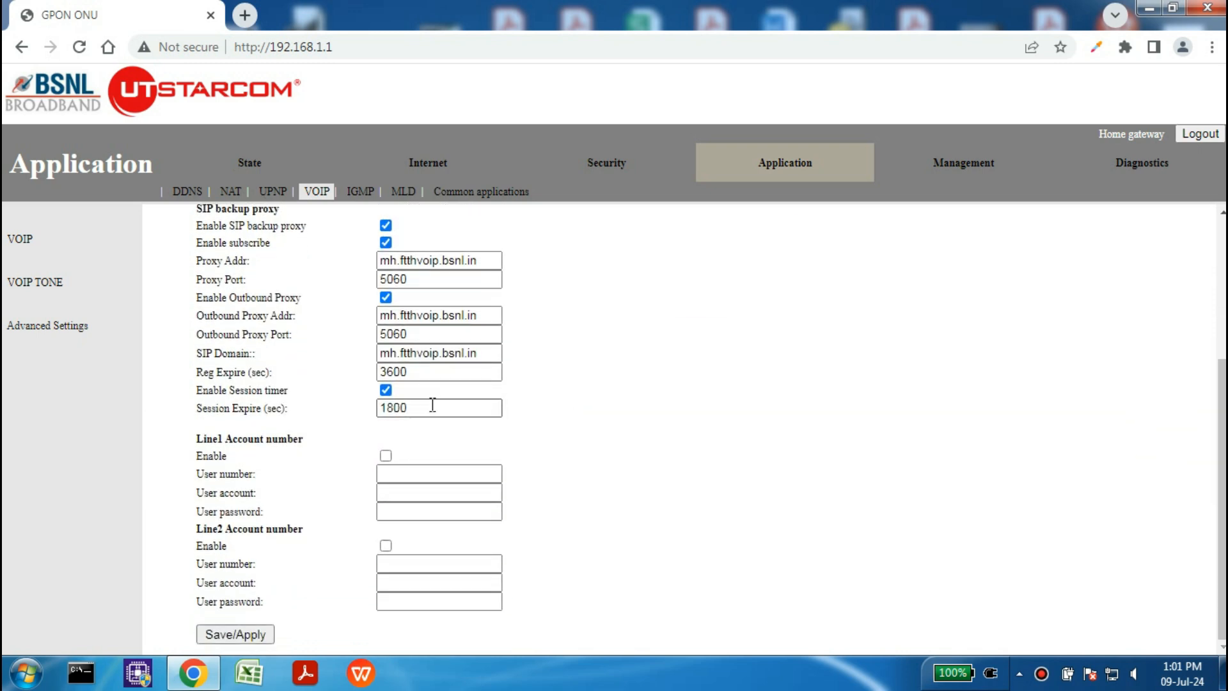
Step: Enable Line1, enter the telephone number as user number and account, type its password, and save
click(386, 456)
click(403, 474)
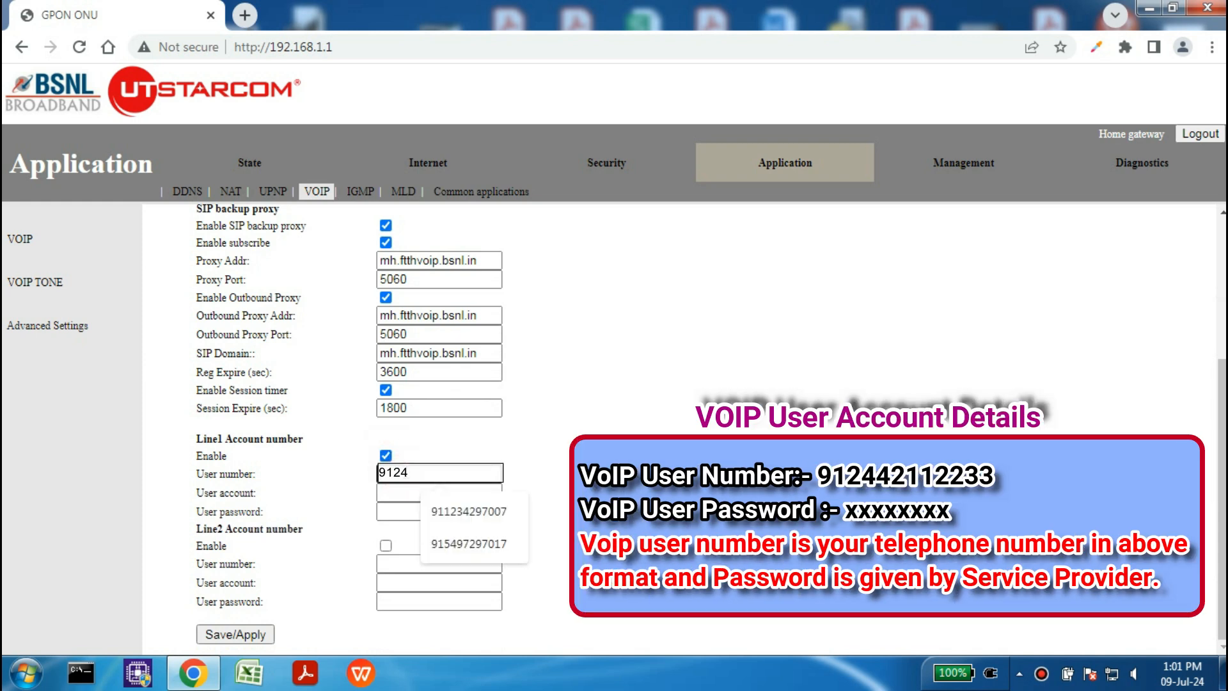
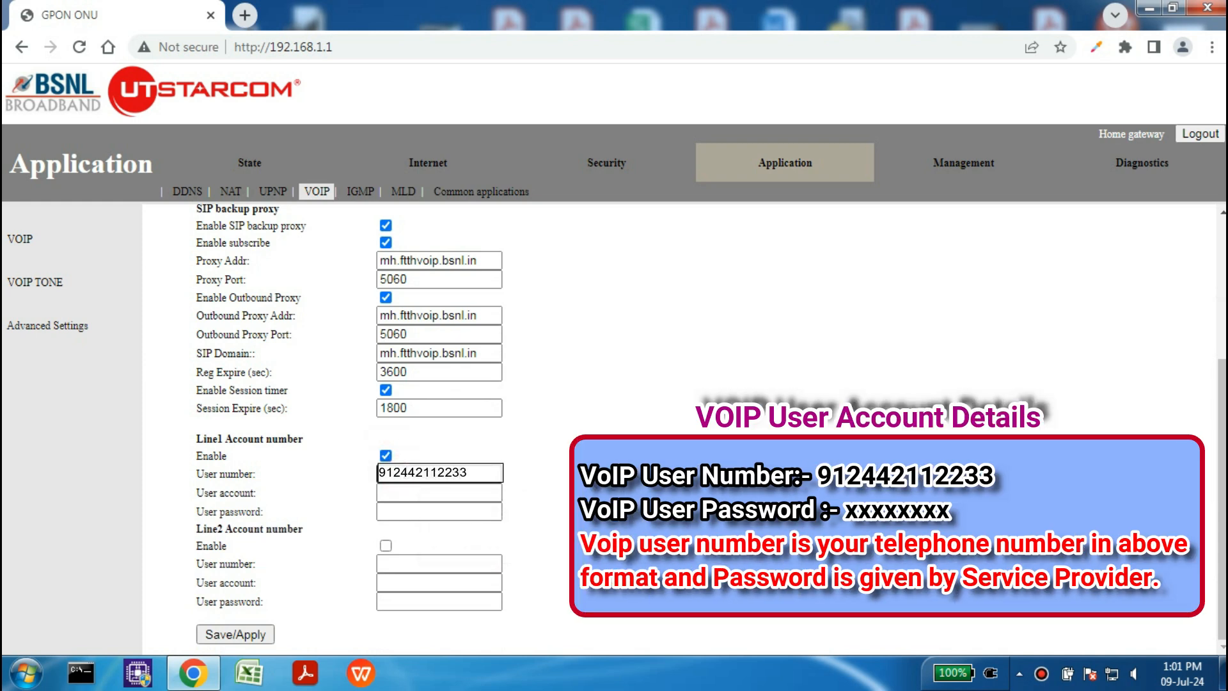
click(410, 492)
text(91)
click(262, 511)
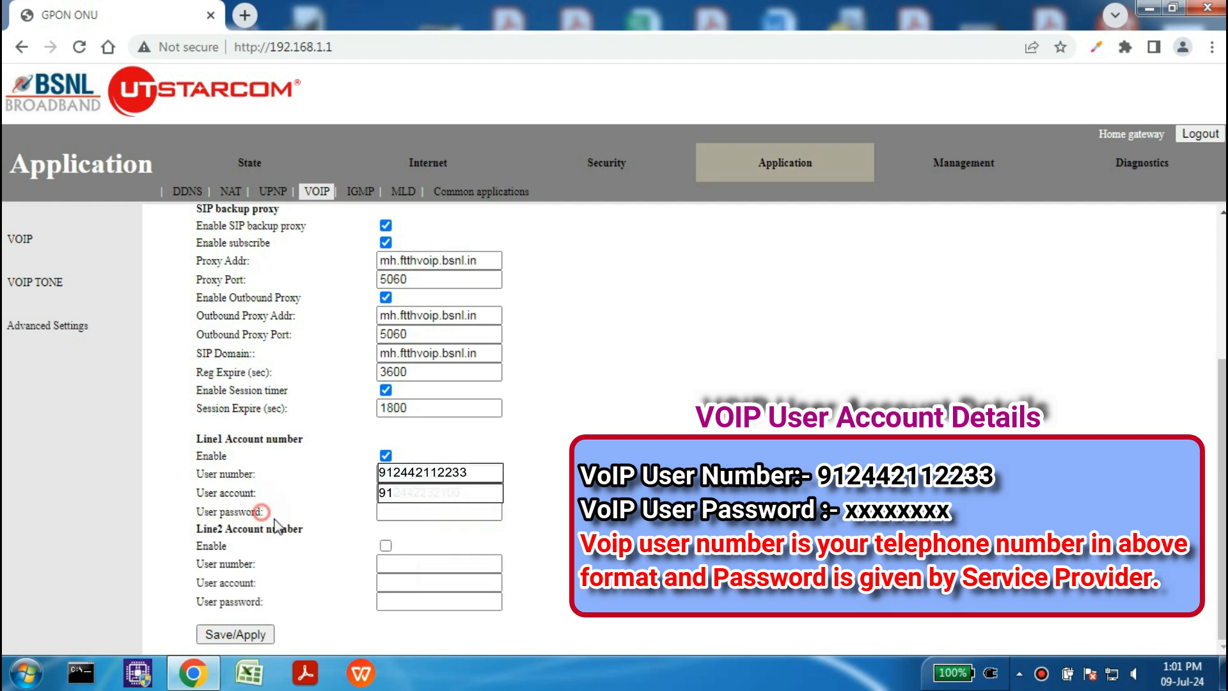
click(410, 510)
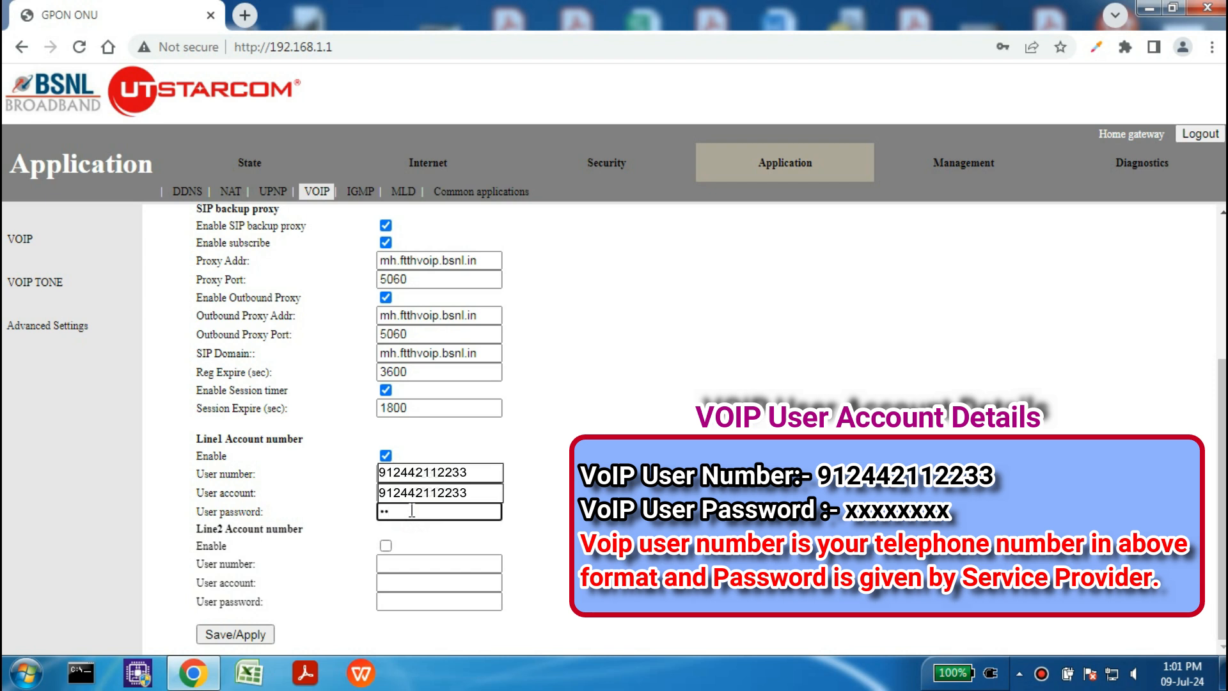
text(•••••)
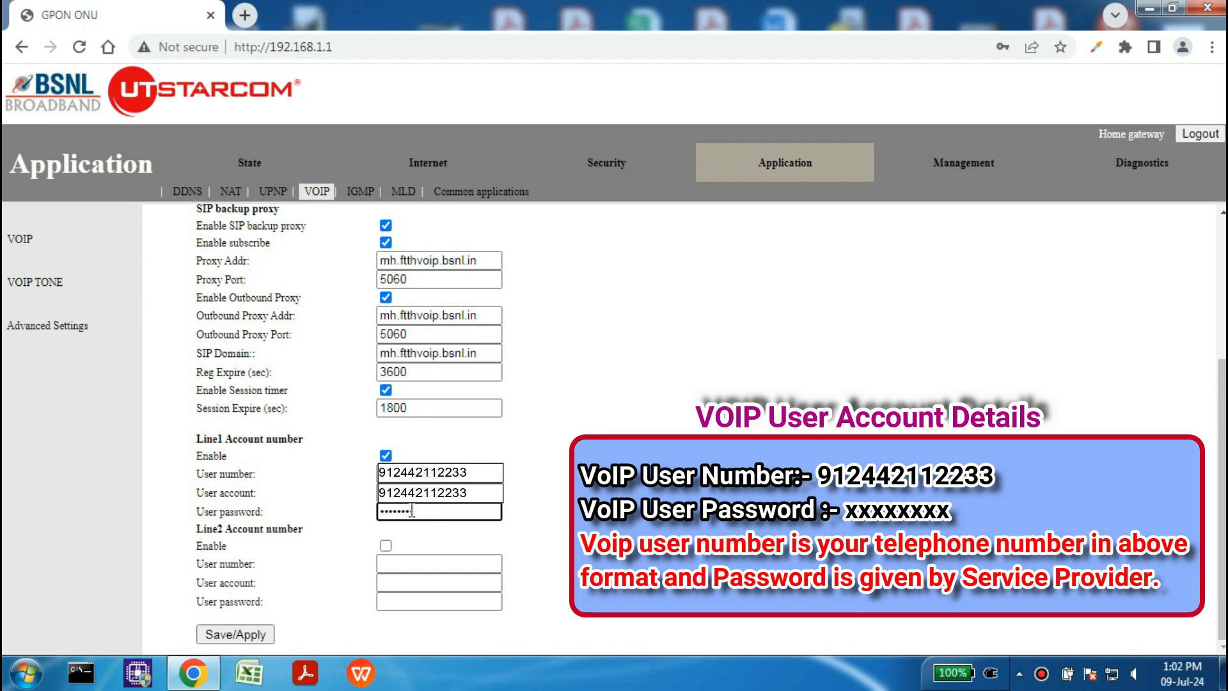
click(238, 633)
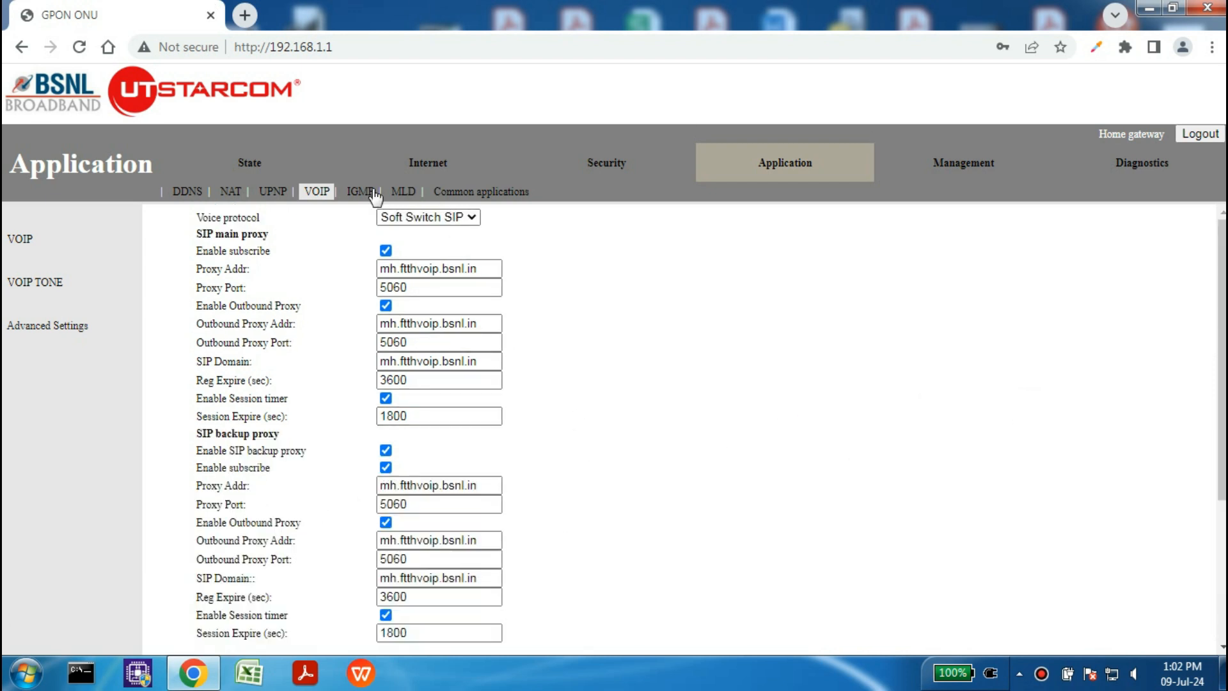
Step: Review the device, WAN/internet and GPON status, including the received optical power reading
click(247, 172)
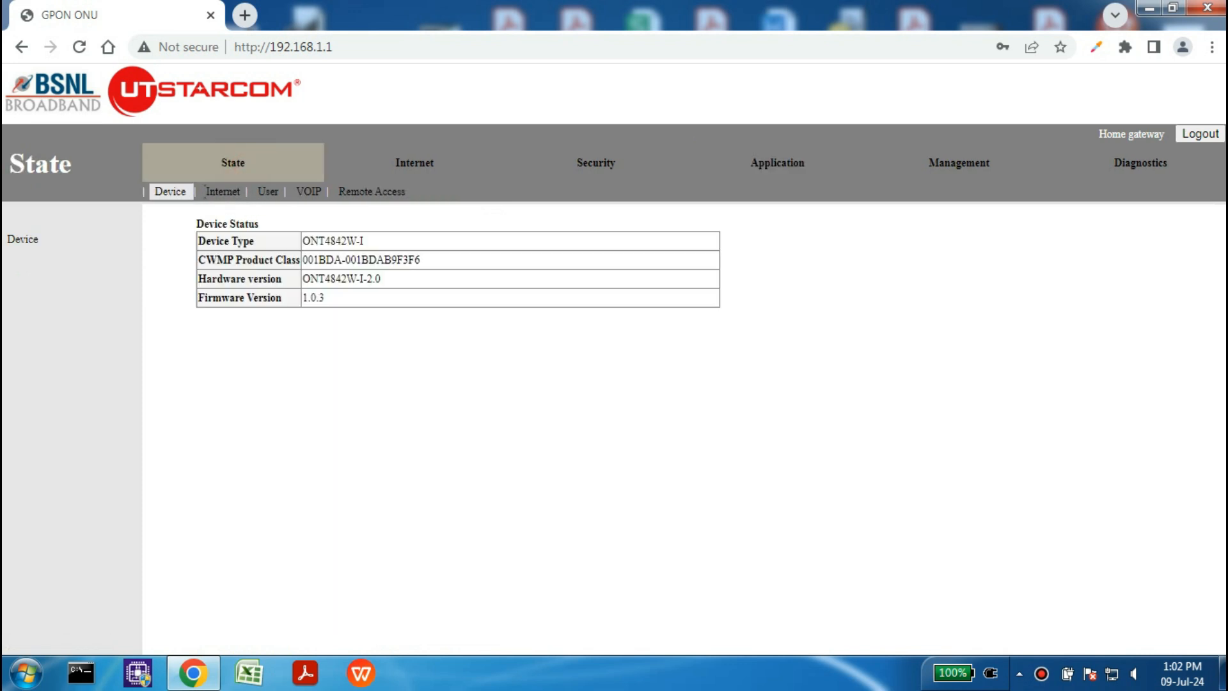
click(232, 194)
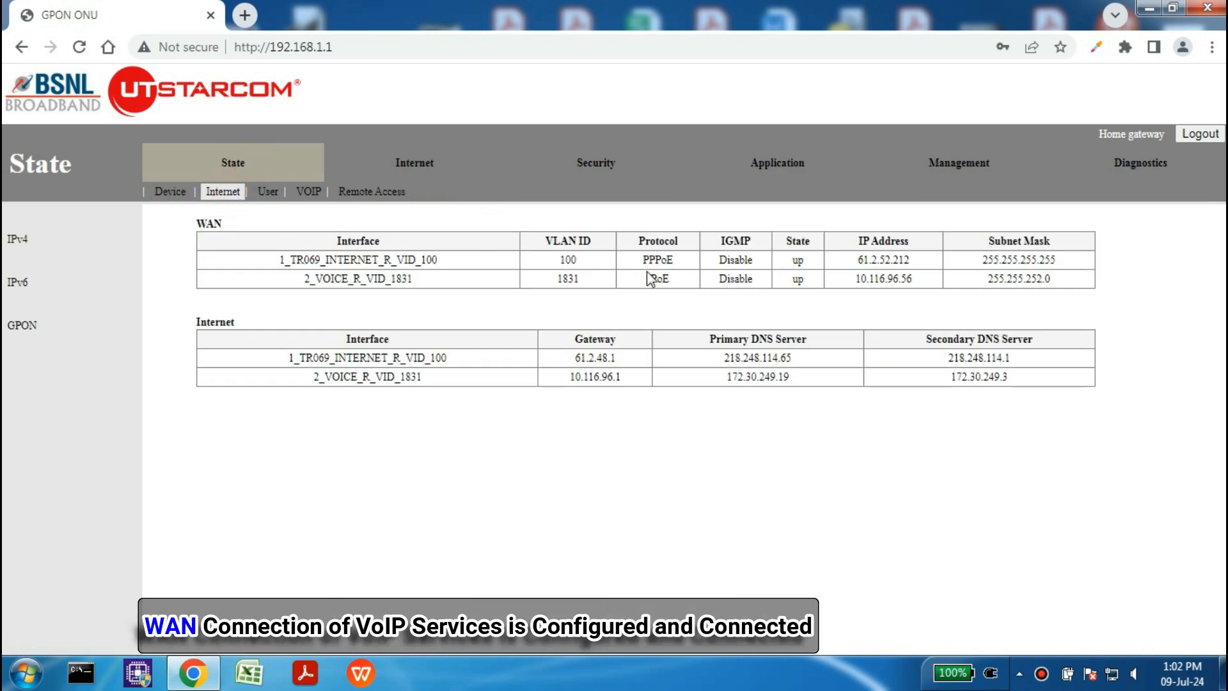
click(26, 326)
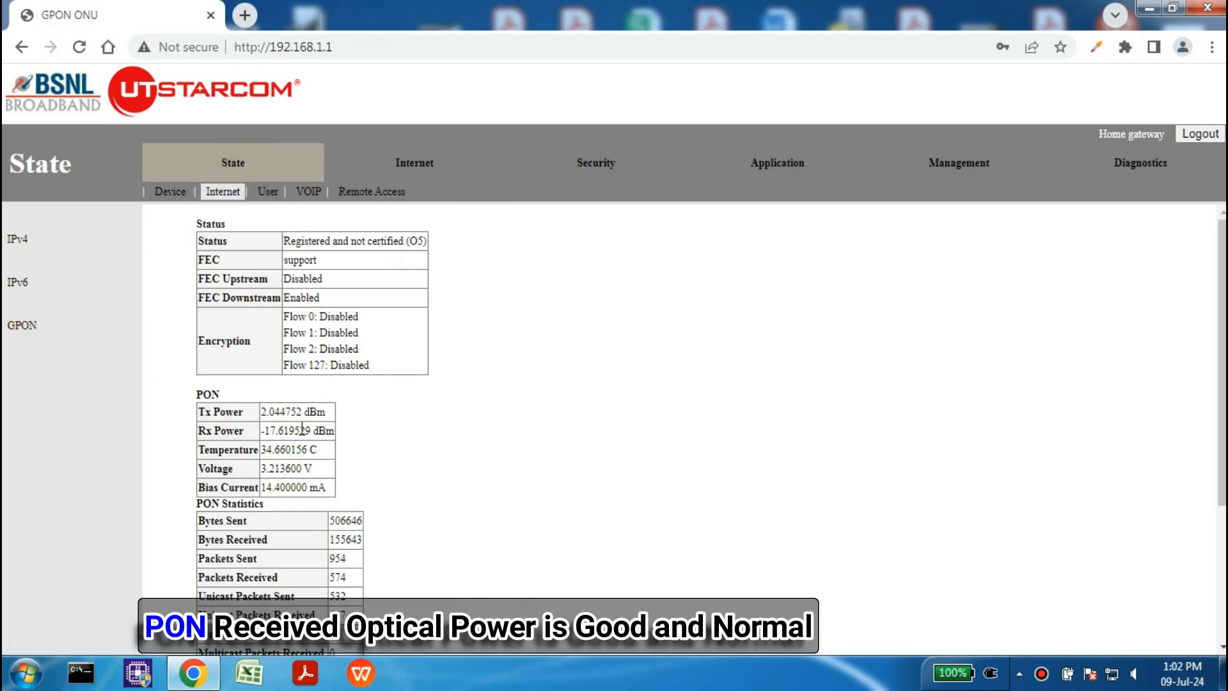
drag(300, 431, 259, 434)
Step: Confirm the VoIP port registered successfully and the TR-069 periodic inform reports success
click(306, 192)
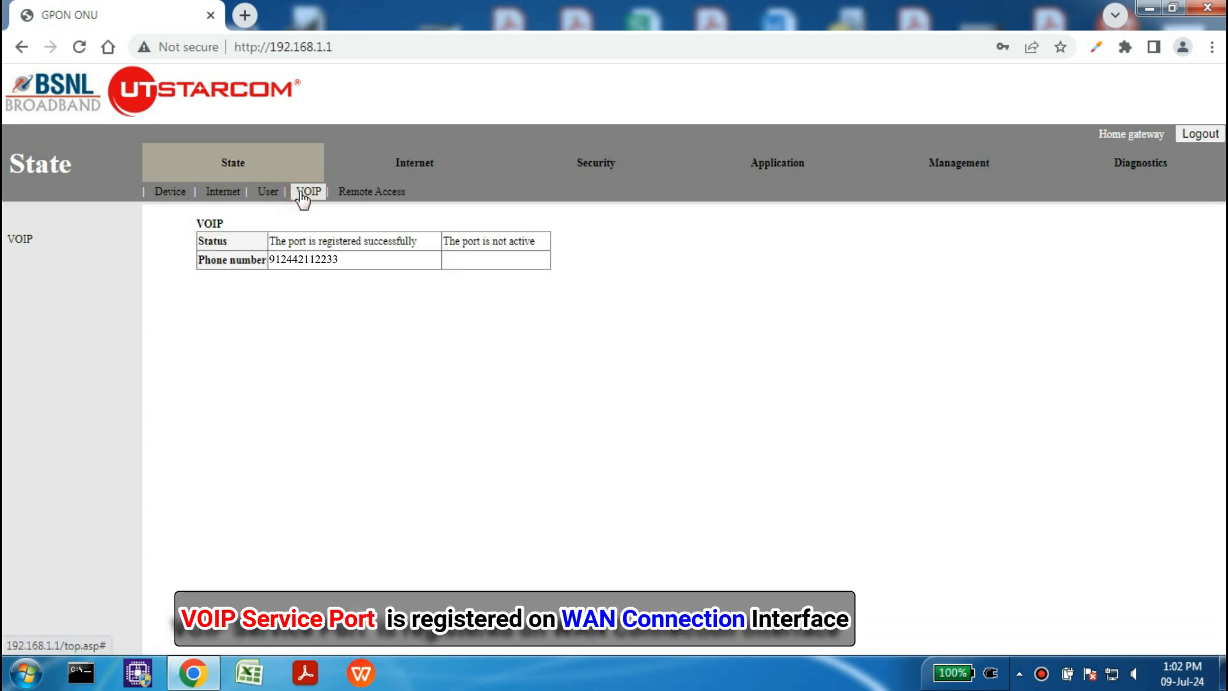
drag(277, 241, 417, 241)
click(412, 241)
click(371, 196)
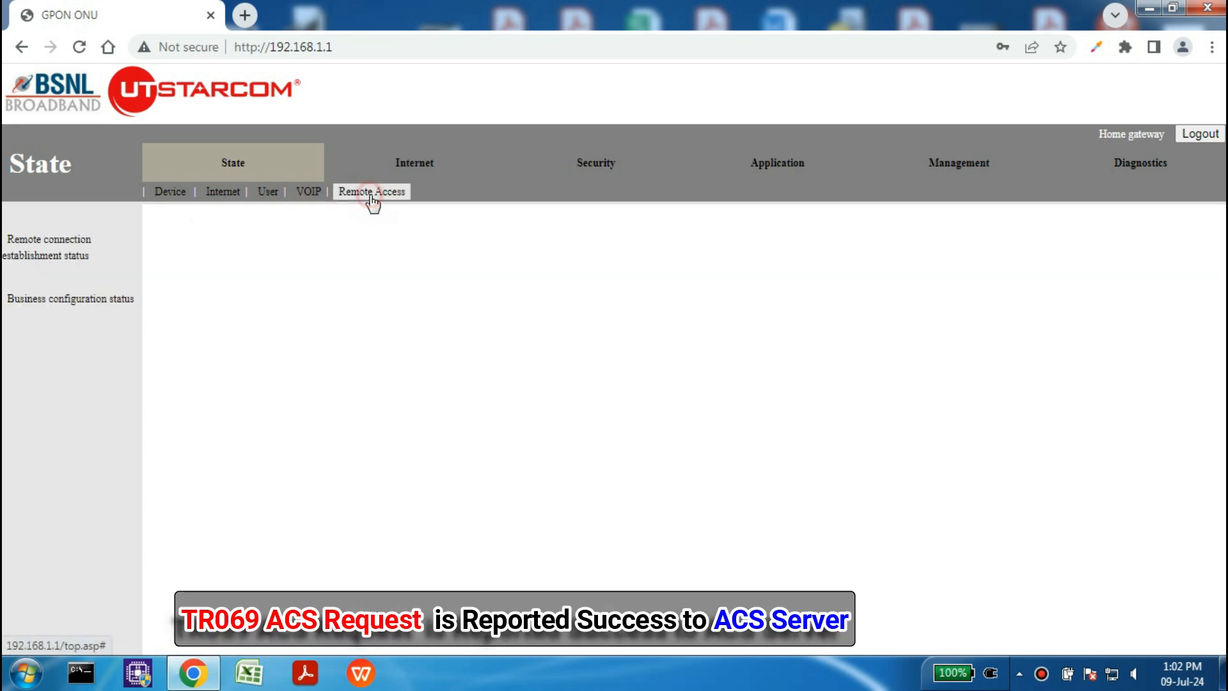
drag(360, 254, 439, 256)
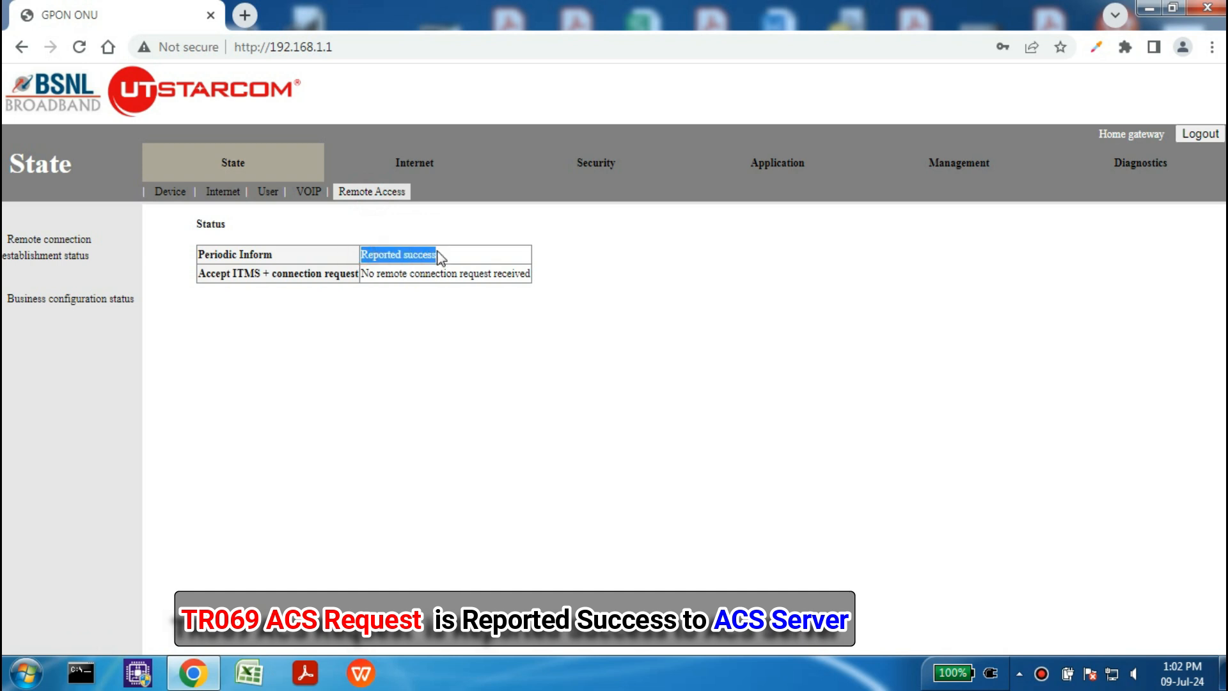
click(430, 317)
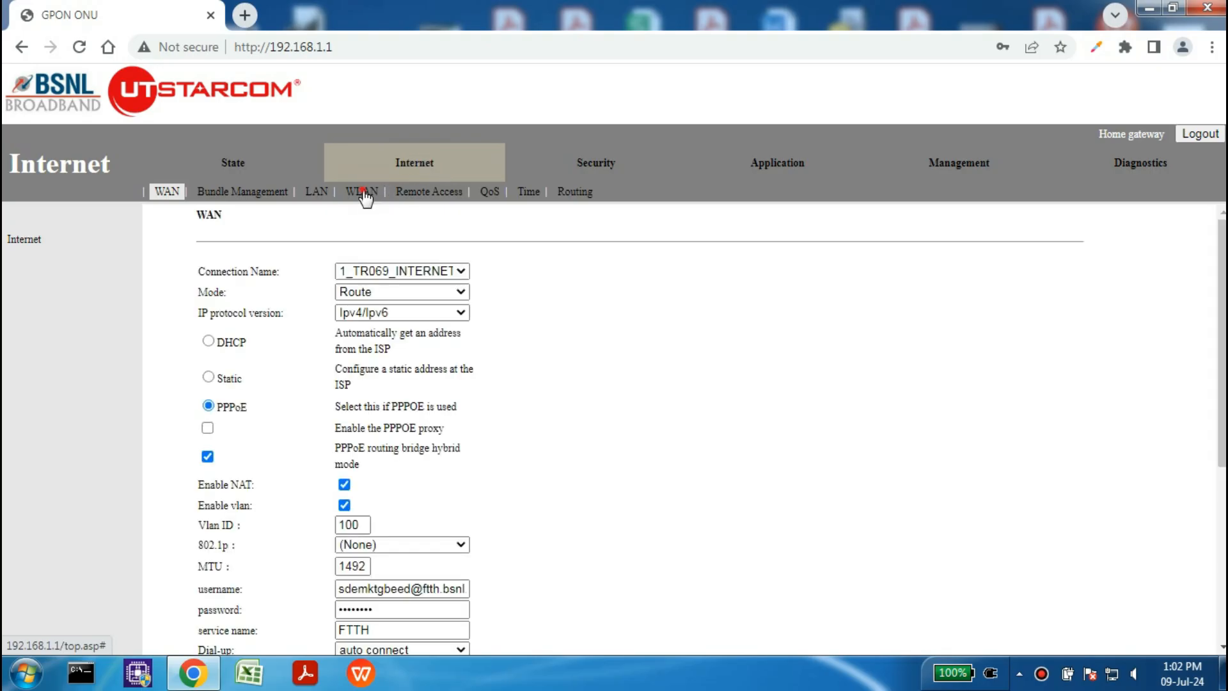
Step: In WLAN basic settings, look through SSID2, SSID3 and SSID4, then return to SSID1
click(363, 193)
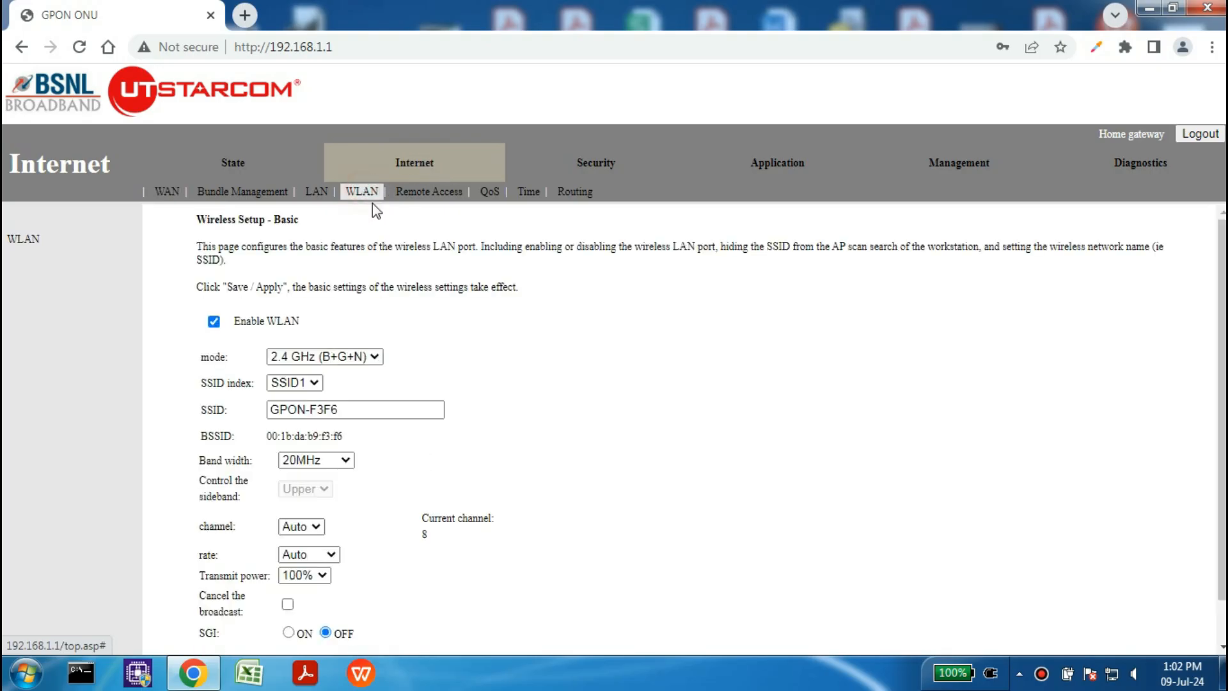
click(313, 384)
click(310, 414)
click(312, 383)
click(311, 430)
click(311, 383)
click(301, 443)
click(308, 380)
click(307, 398)
Step: Rename SSID1 from GPON-F3F6 to MYGPON-1, keeping 2.4 GHz (B+G+N) mode with 20/40MHz band width
click(315, 358)
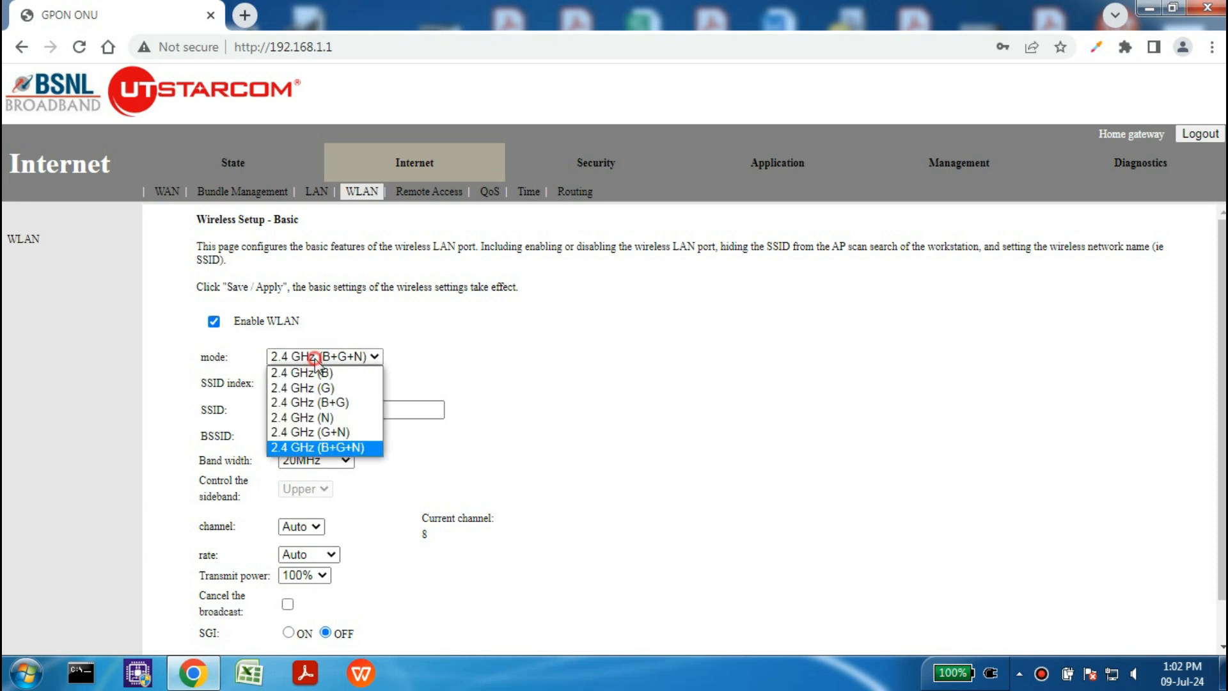
click(314, 359)
drag(375, 408, 259, 407)
key(BackSpace)
scroll(345, 363, down, 1)
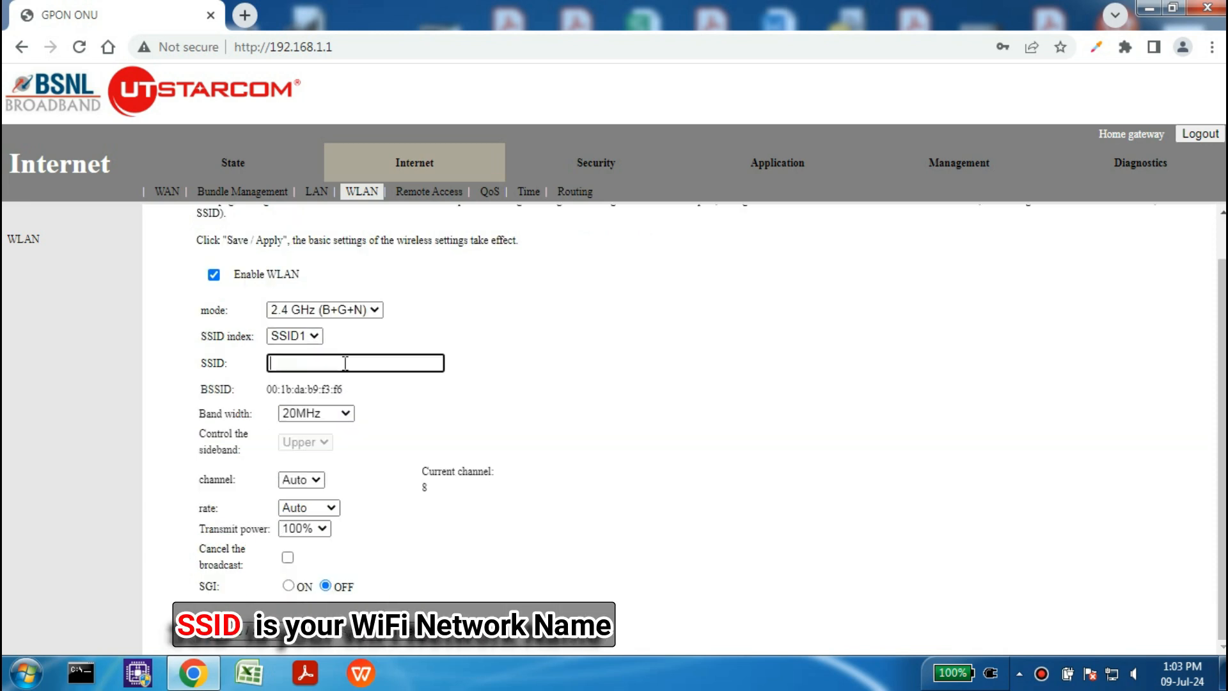
text(MY)
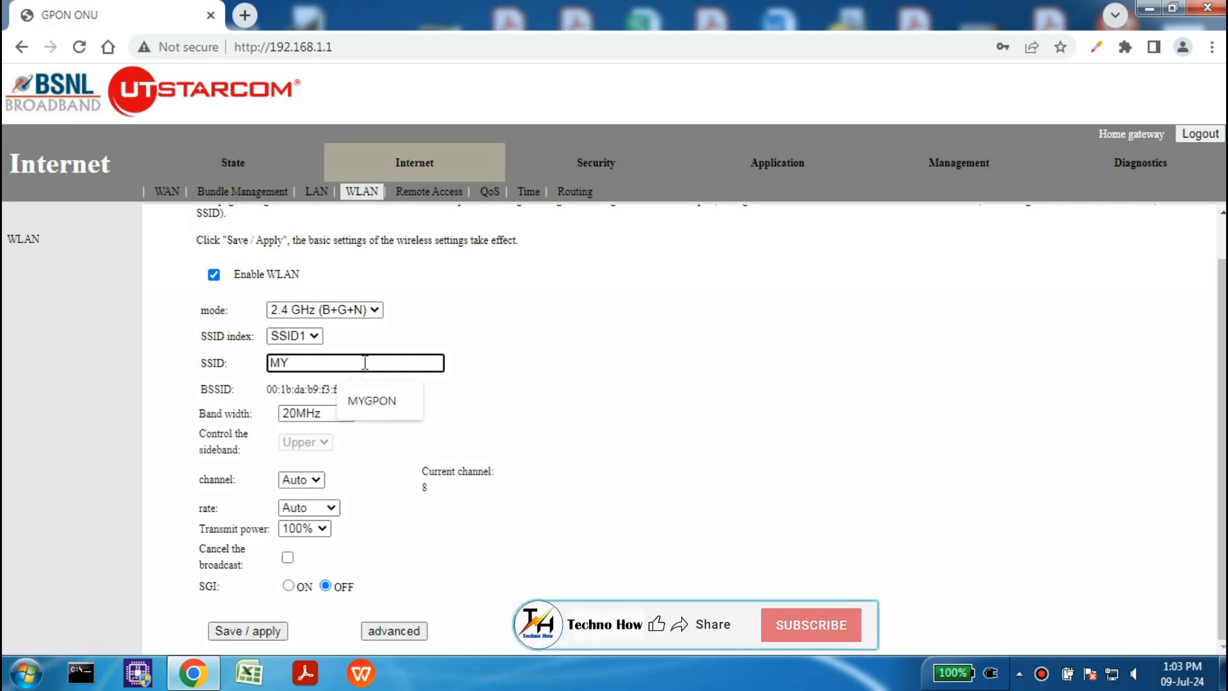
text(GPON)
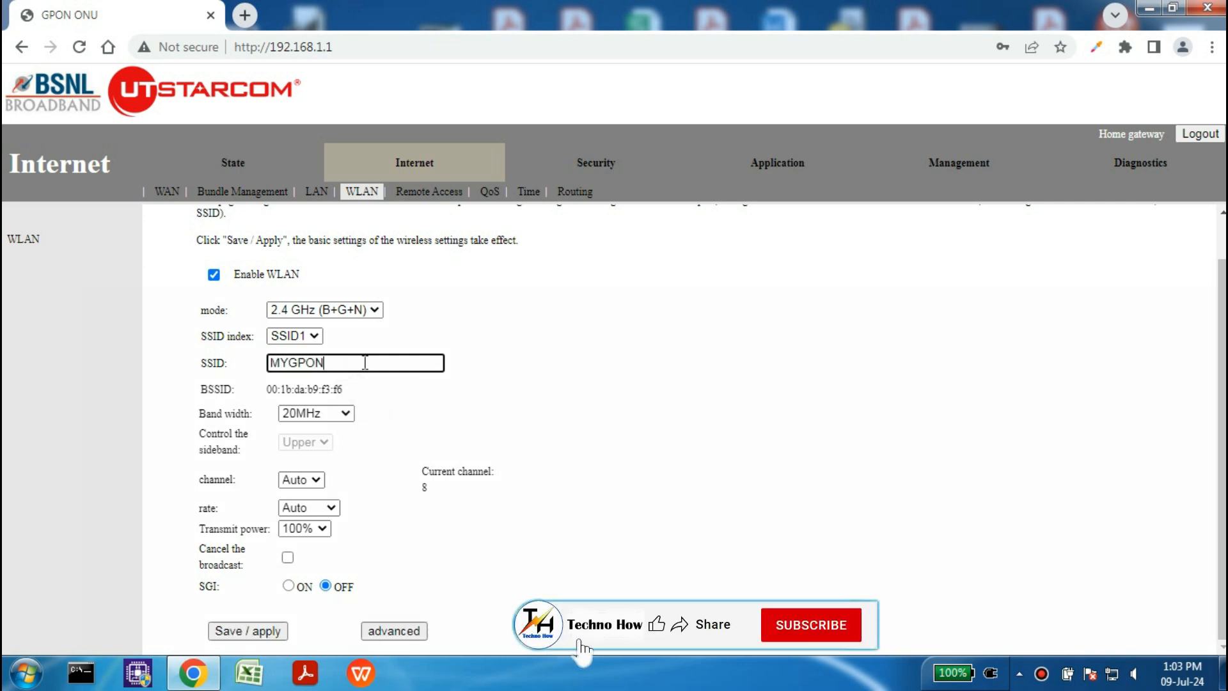
click(525, 389)
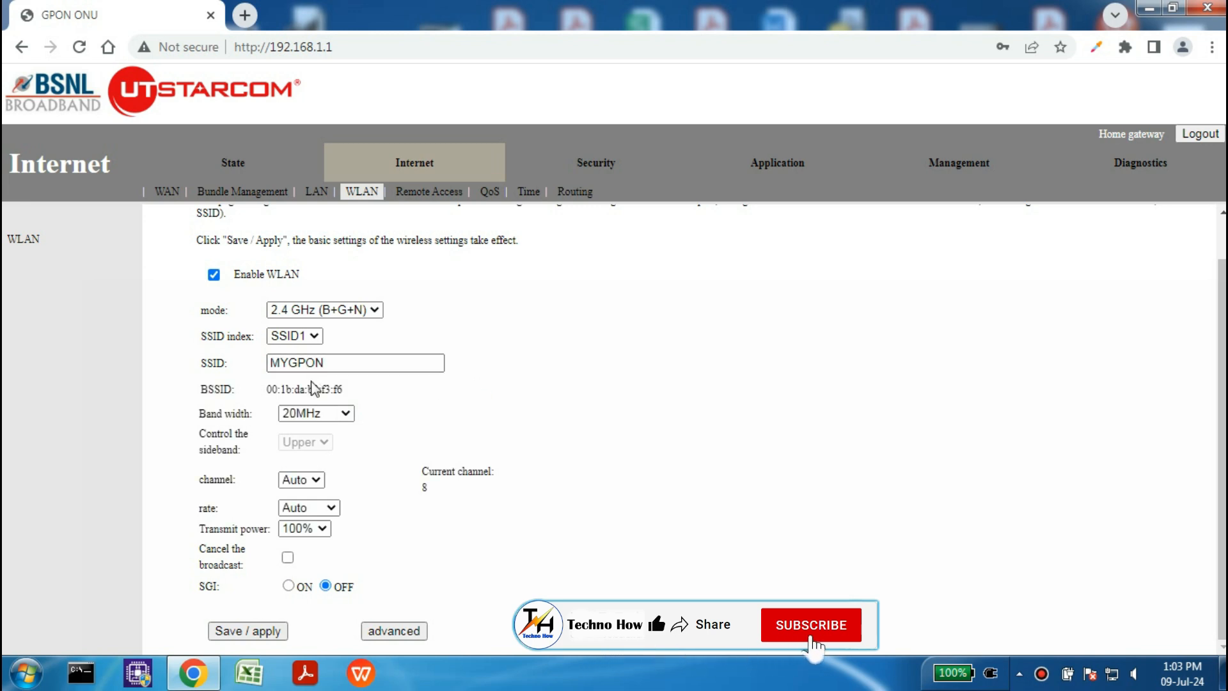
click(316, 413)
click(310, 458)
click(394, 446)
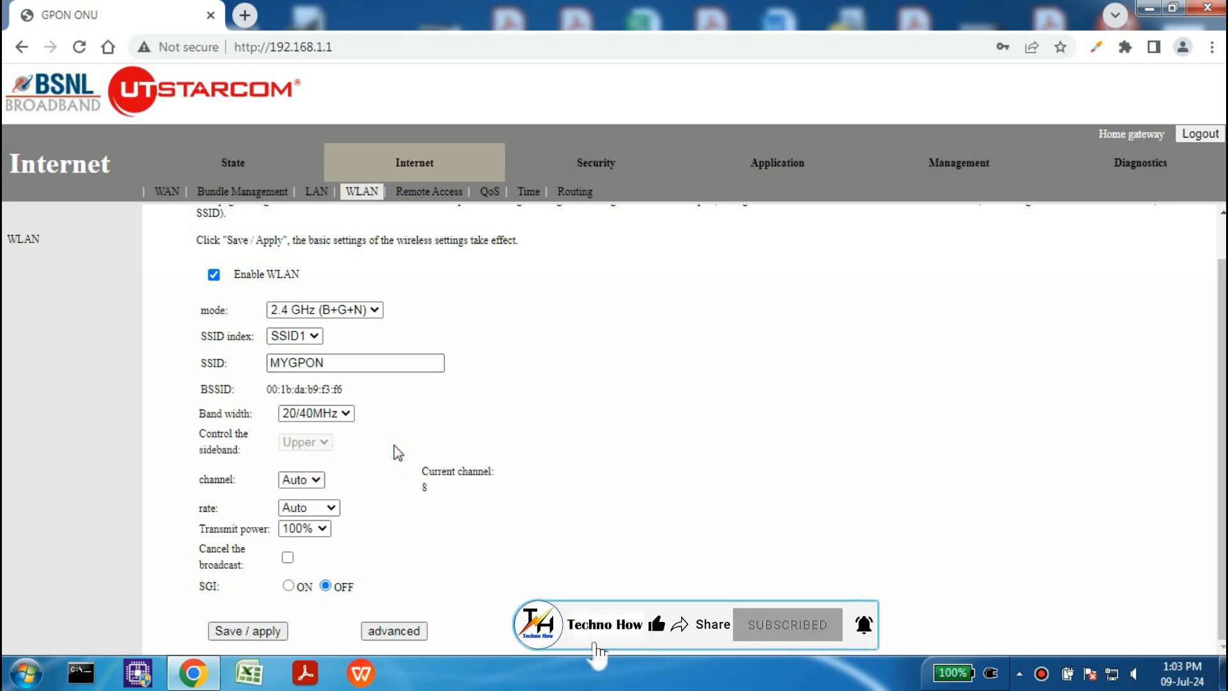
click(357, 367)
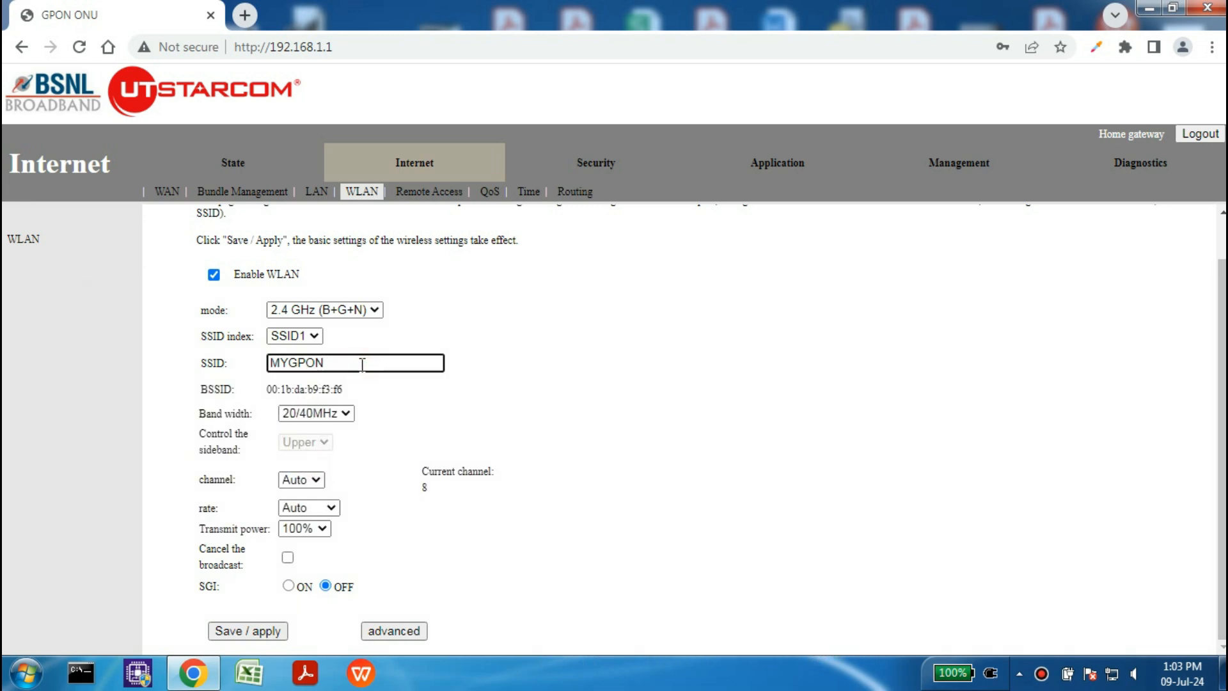
click(400, 425)
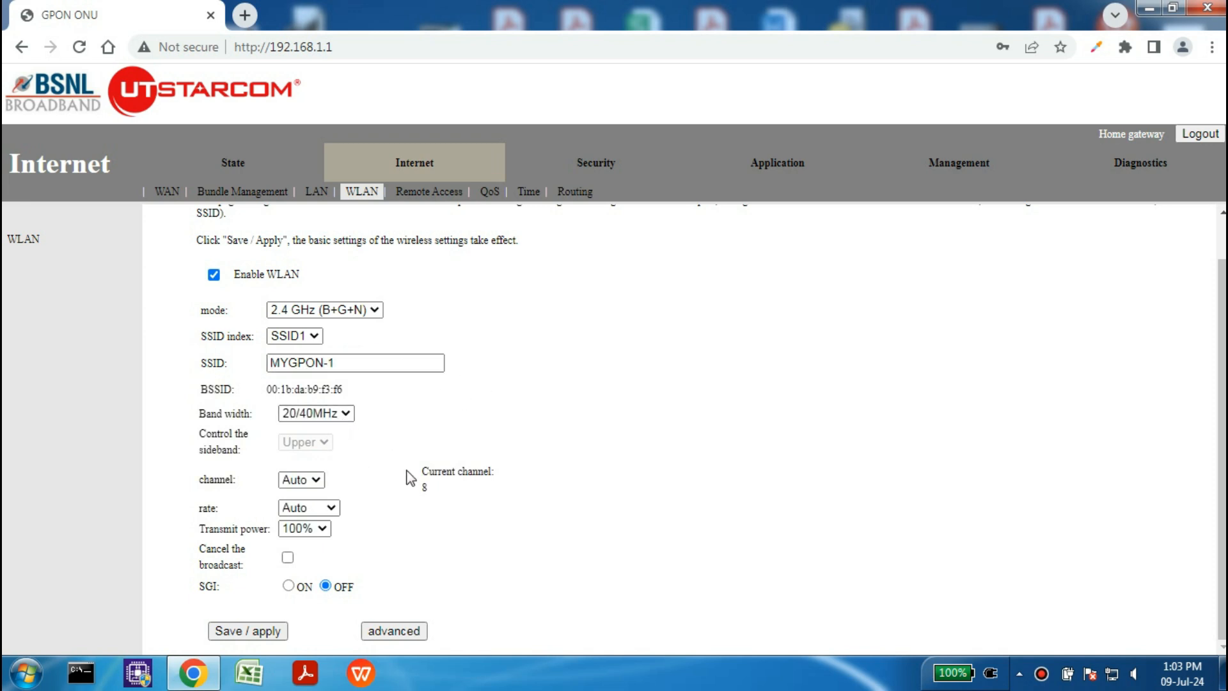
Step: Save the wireless basic settings and check MYGPON-1 appears among nearby Wi-Fi networks
click(253, 637)
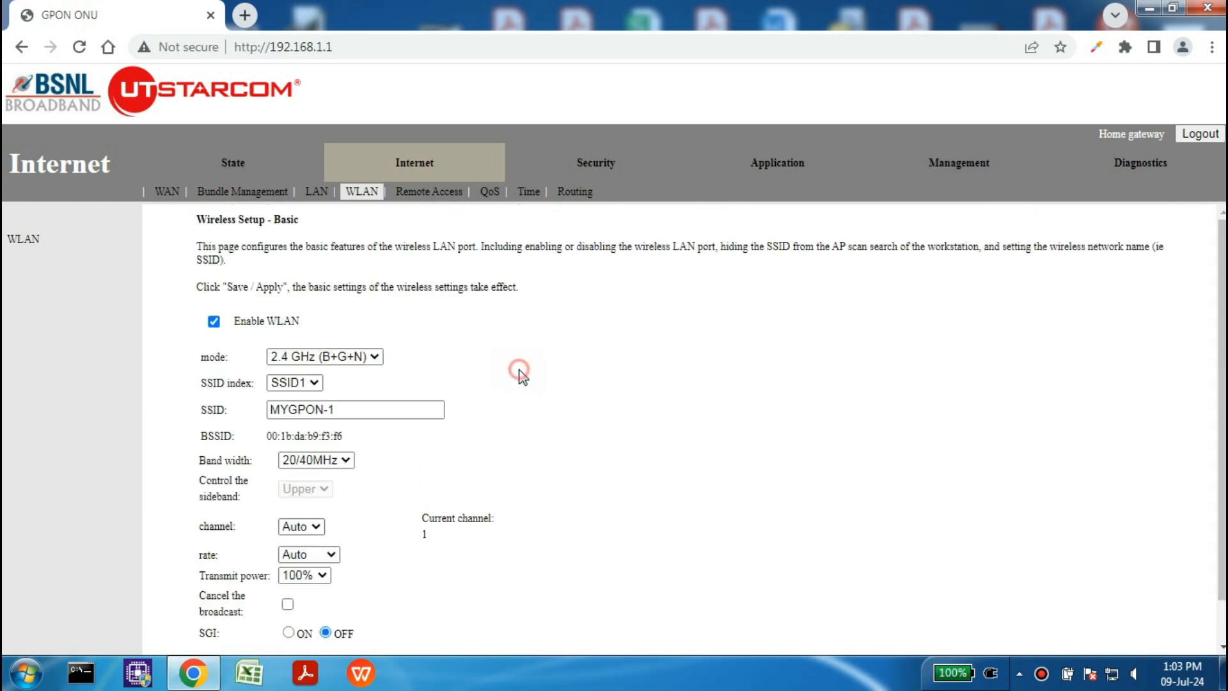
scroll(518, 376, down, 1)
click(1113, 668)
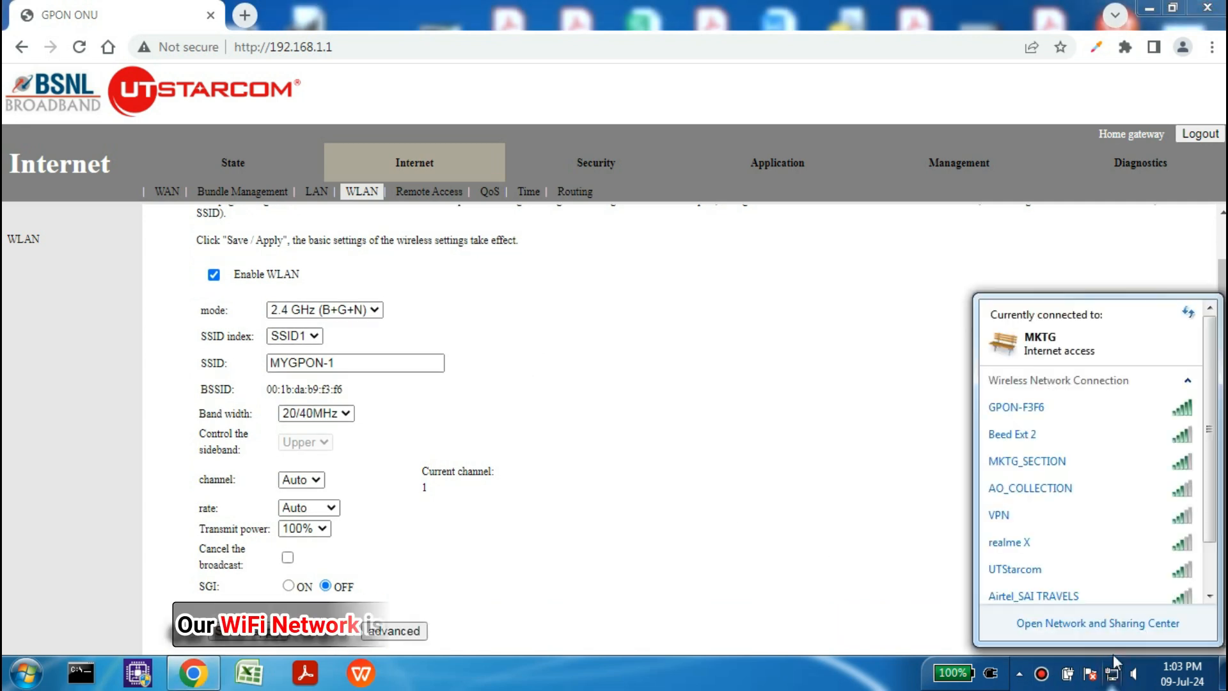
Step: Save SSID1's WPA2 Mixed security with its existing pre-shared key
click(786, 425)
click(394, 632)
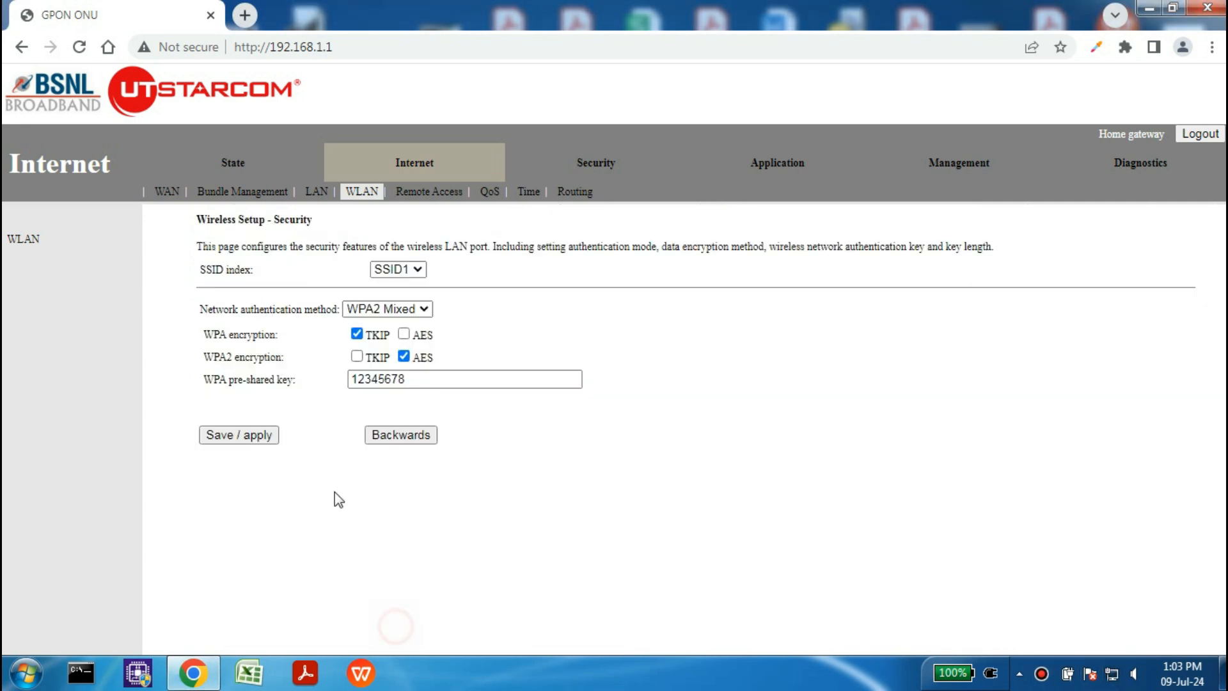
click(427, 380)
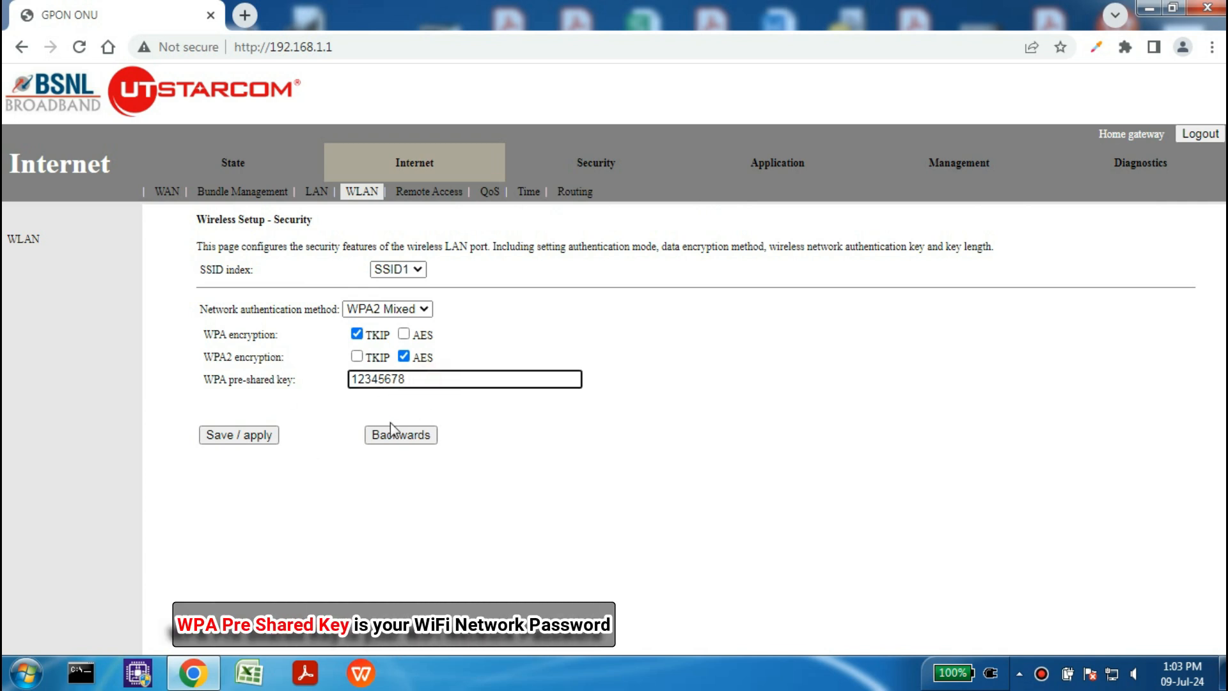
click(254, 435)
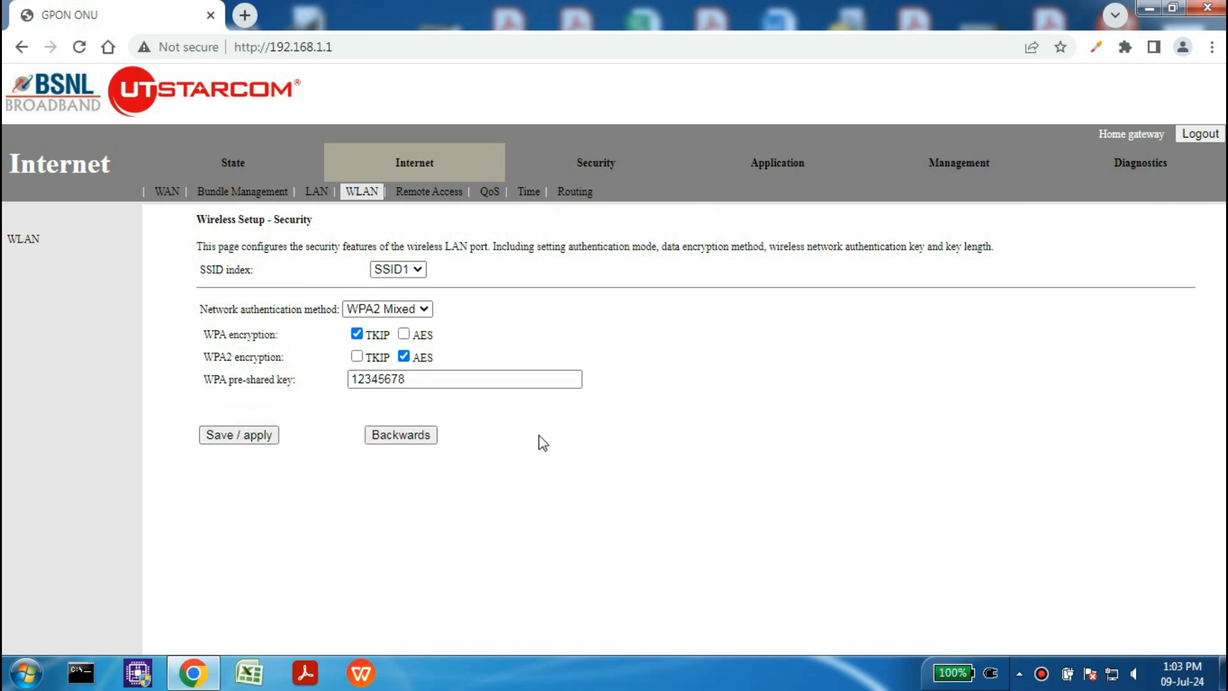
Step: Connect the laptop to MYGPON-1 by entering the network security key
click(1112, 675)
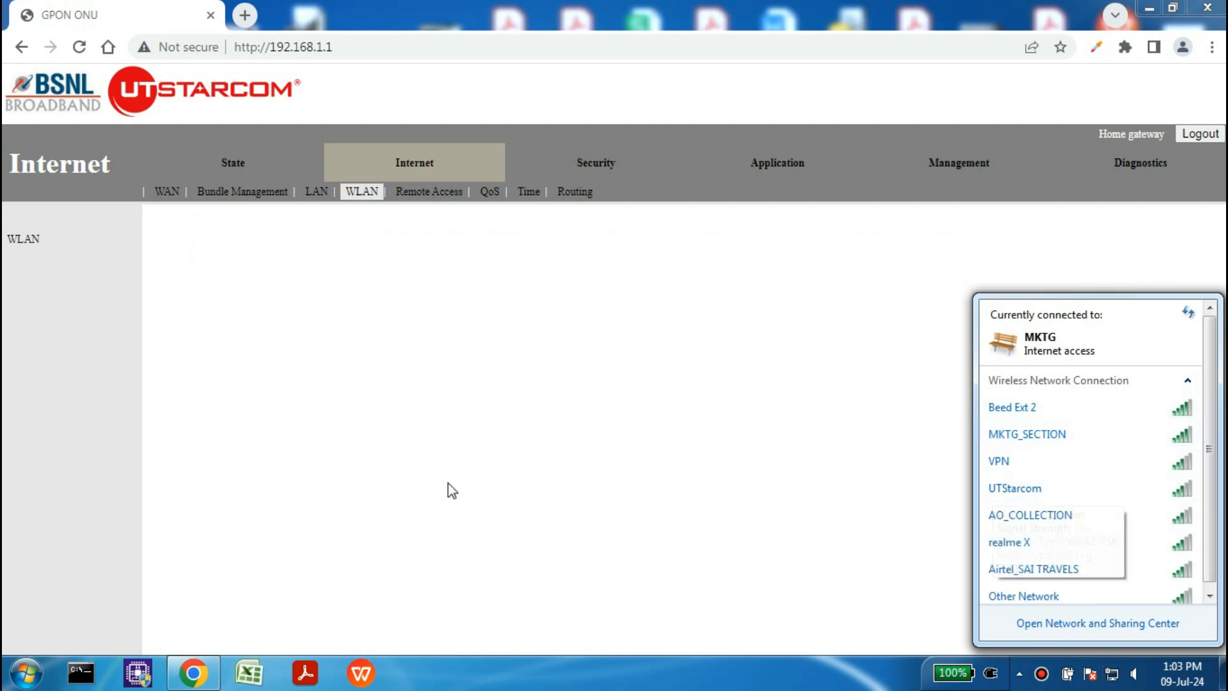
click(563, 472)
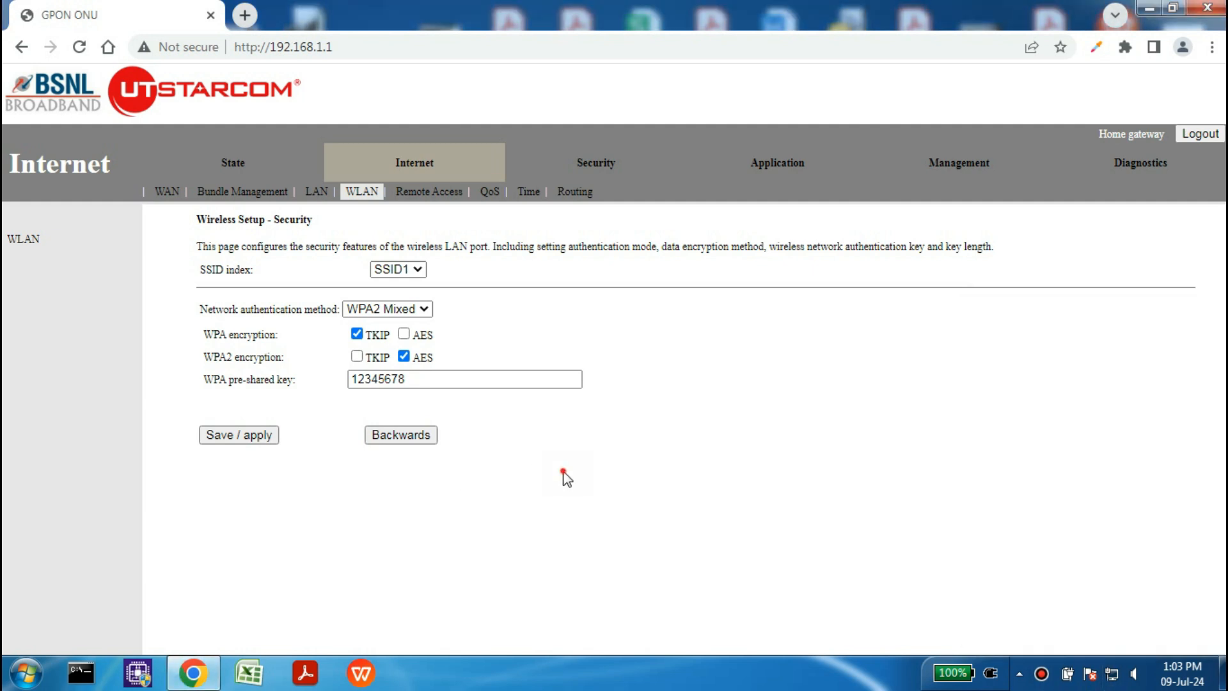
click(1111, 676)
click(1061, 409)
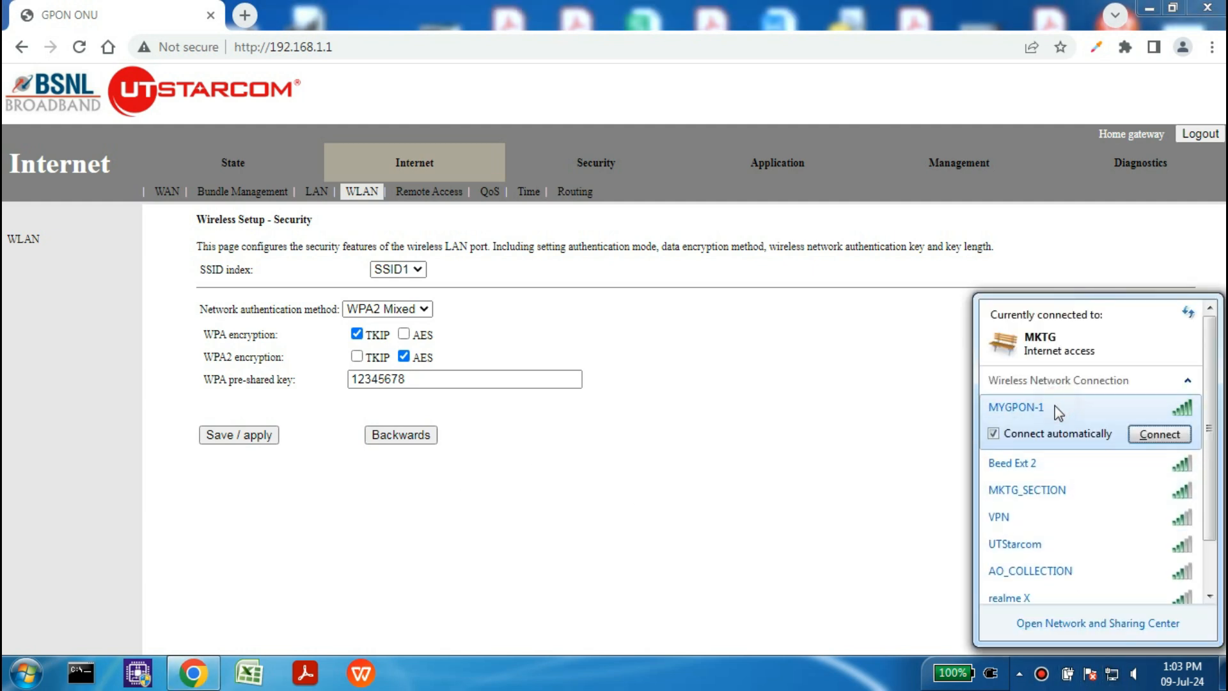
click(1159, 434)
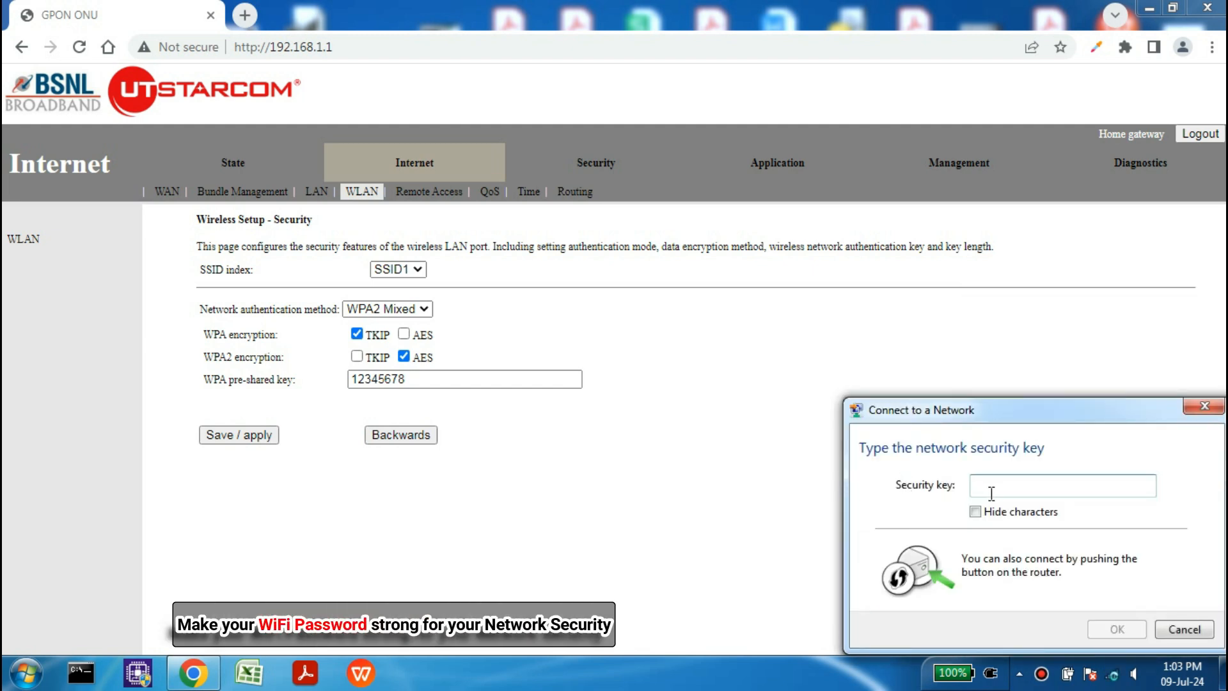
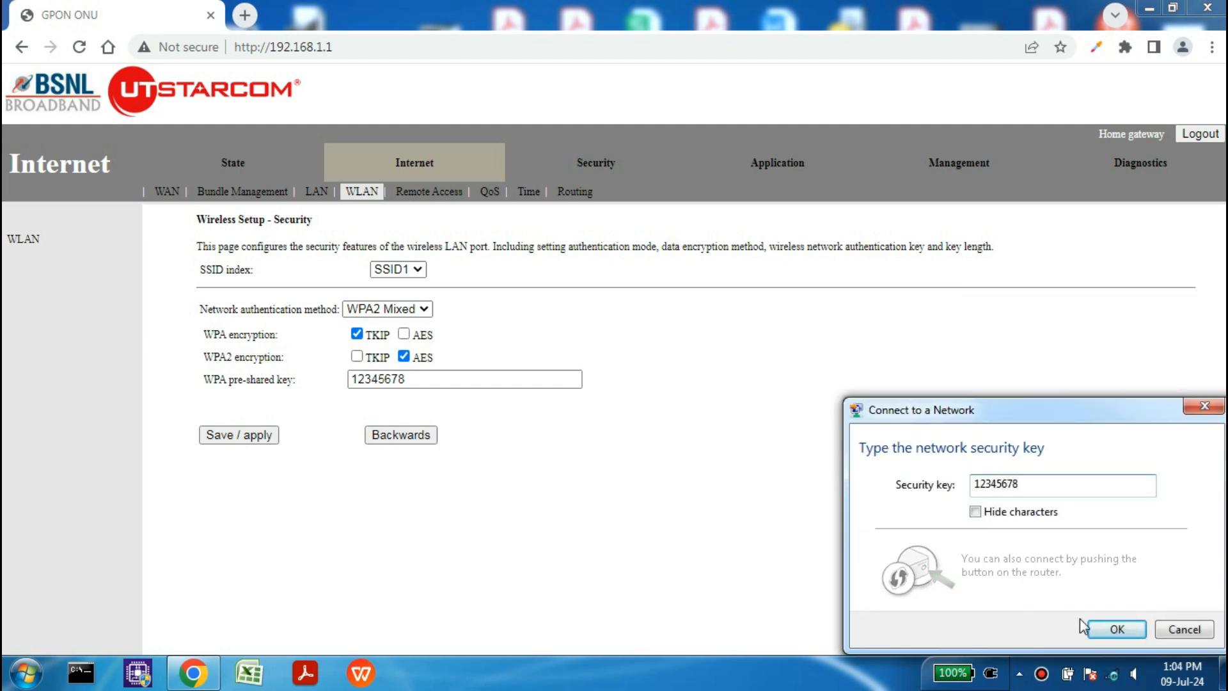
click(1107, 627)
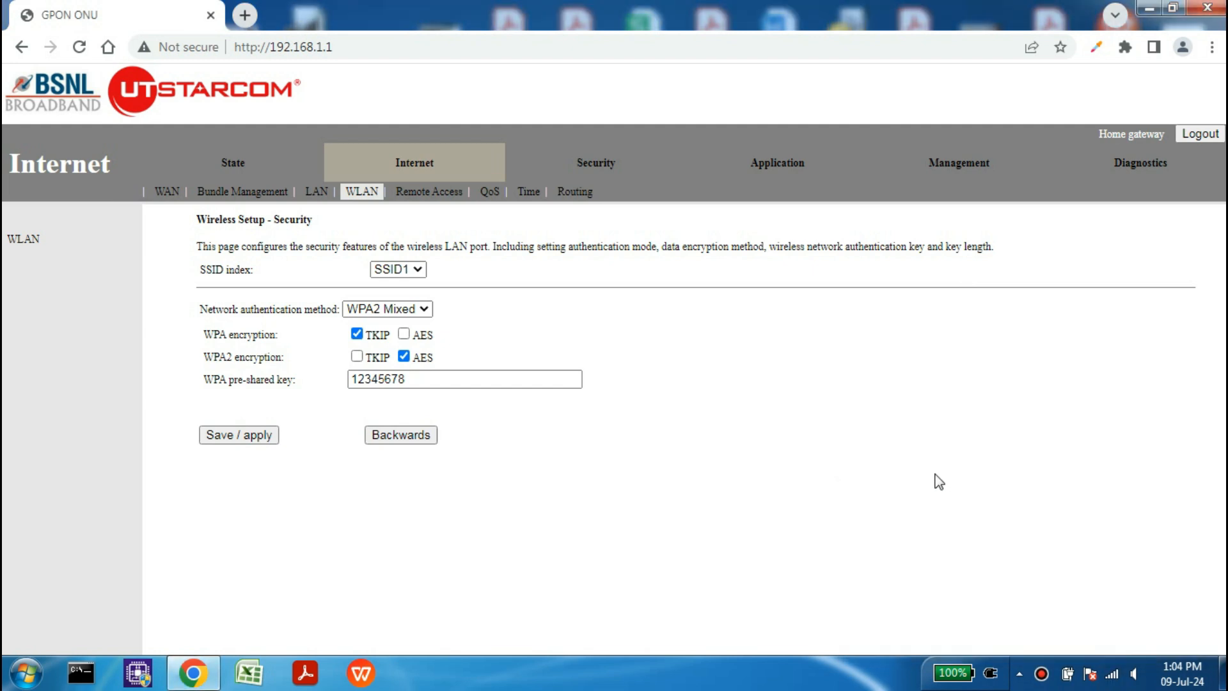
click(1111, 674)
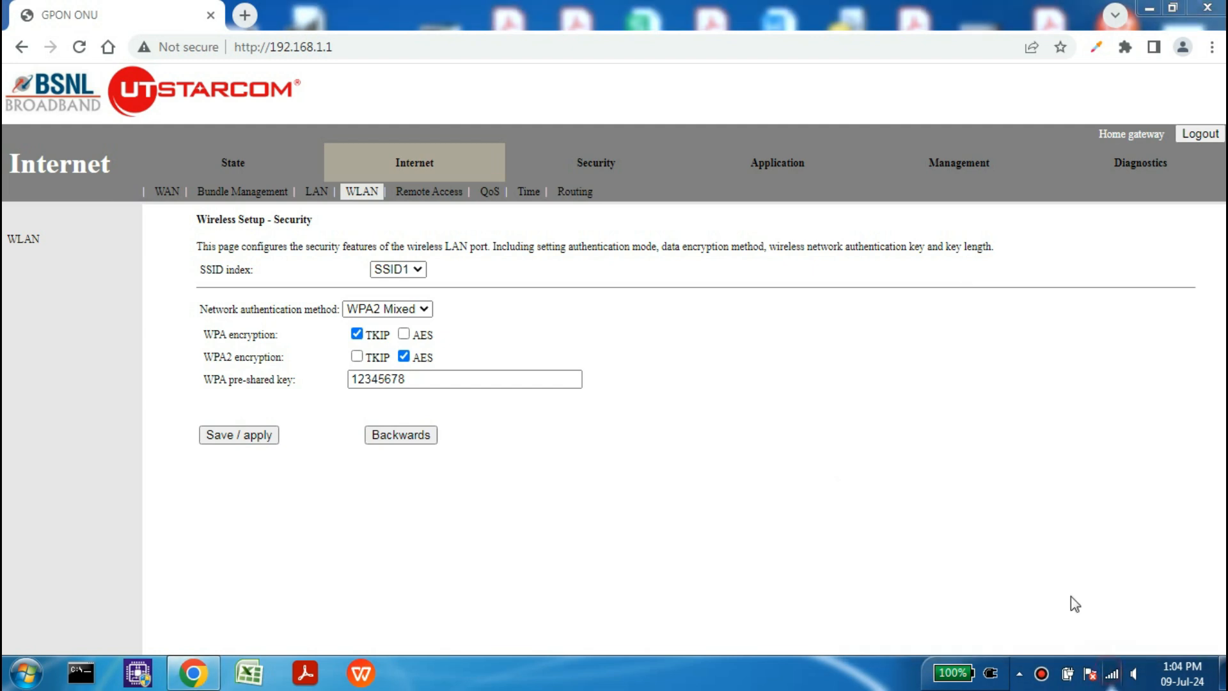
click(239, 21)
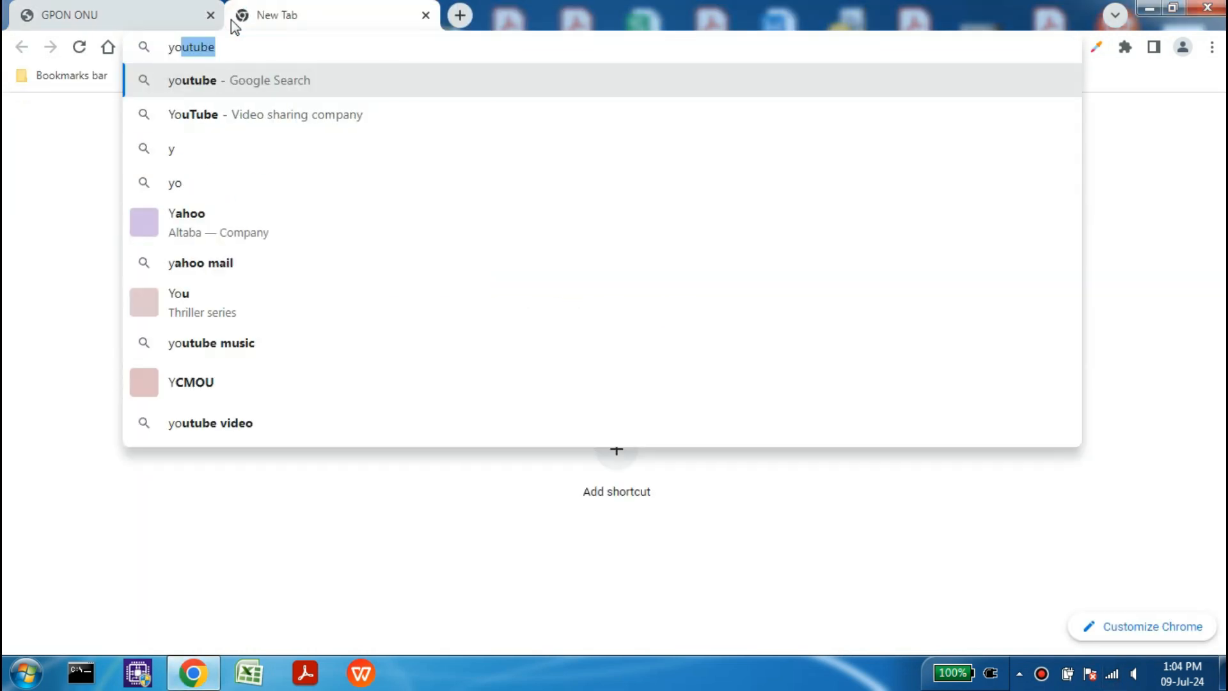
key(Return)
click(305, 208)
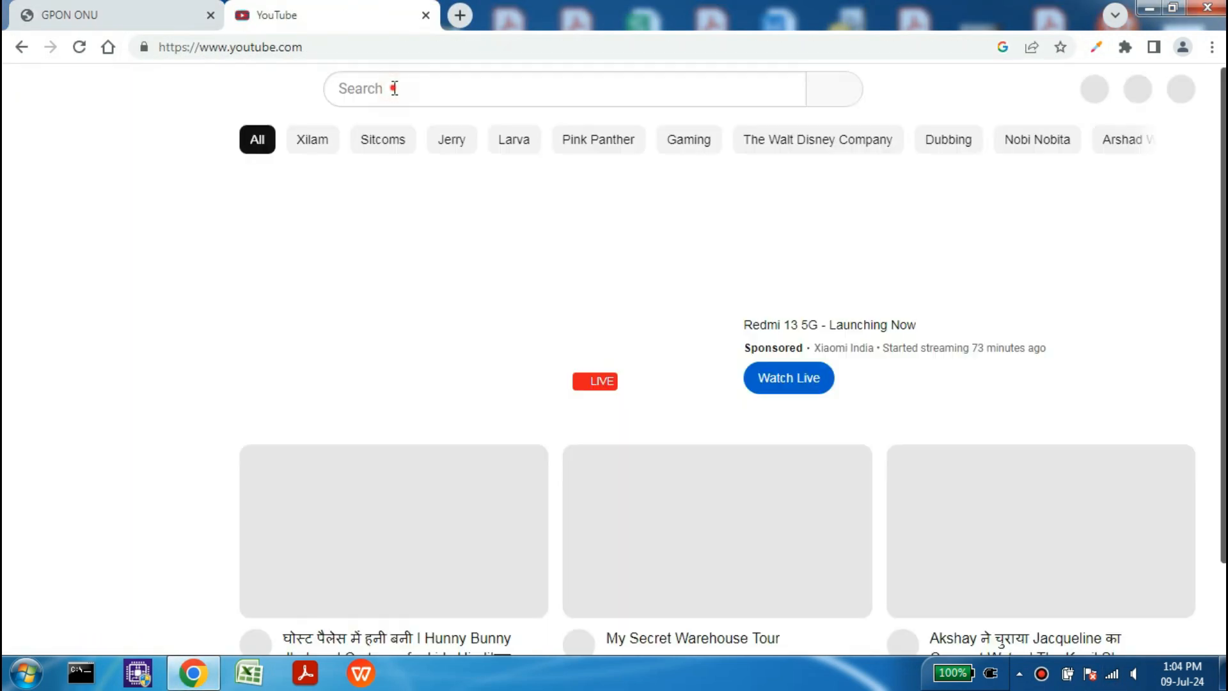
click(394, 91)
text(technohow ftth)
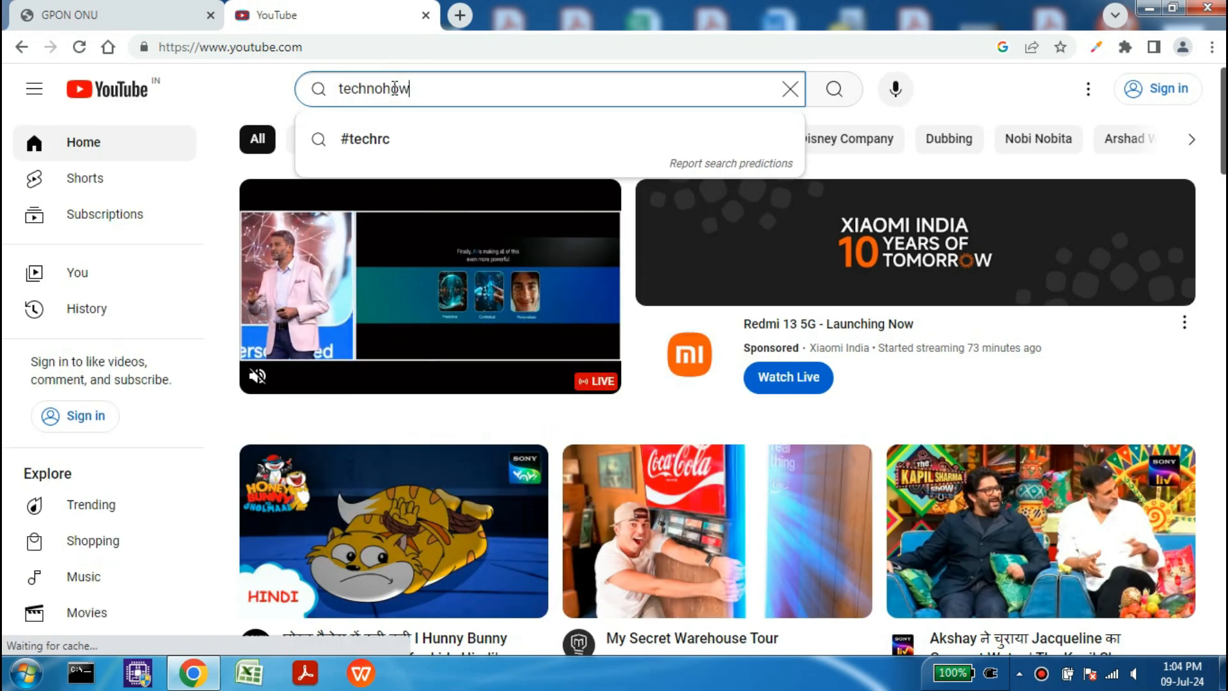
key(Return)
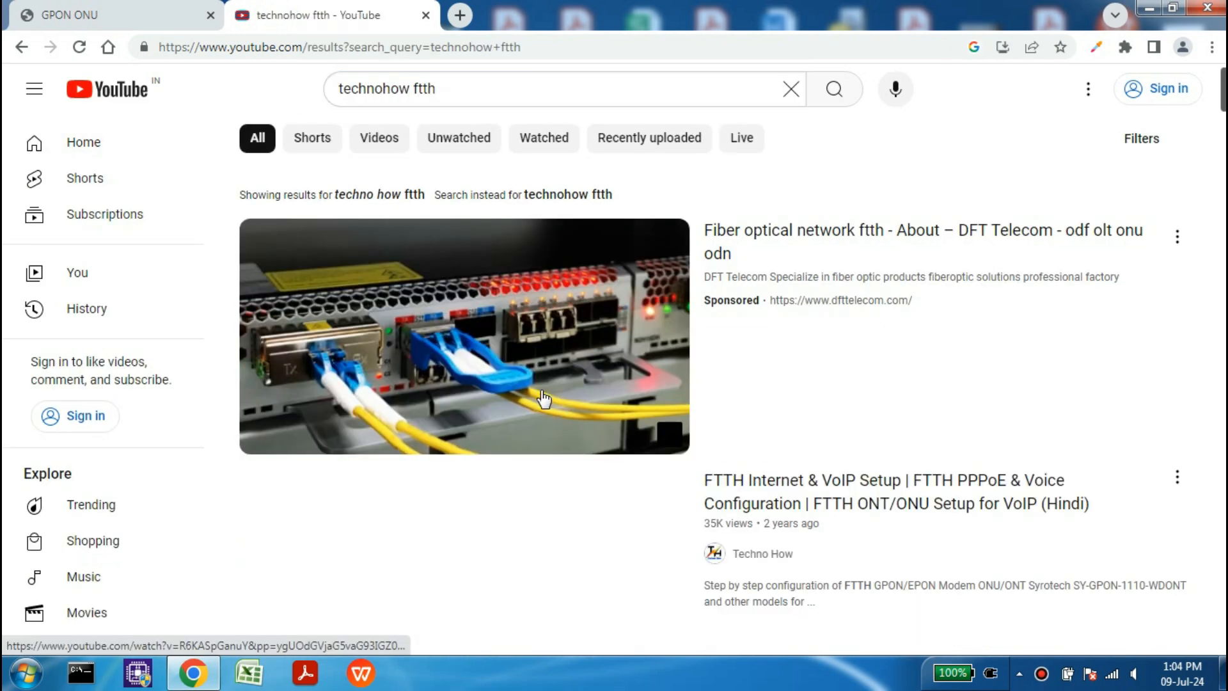
scroll(540, 437, down, 8)
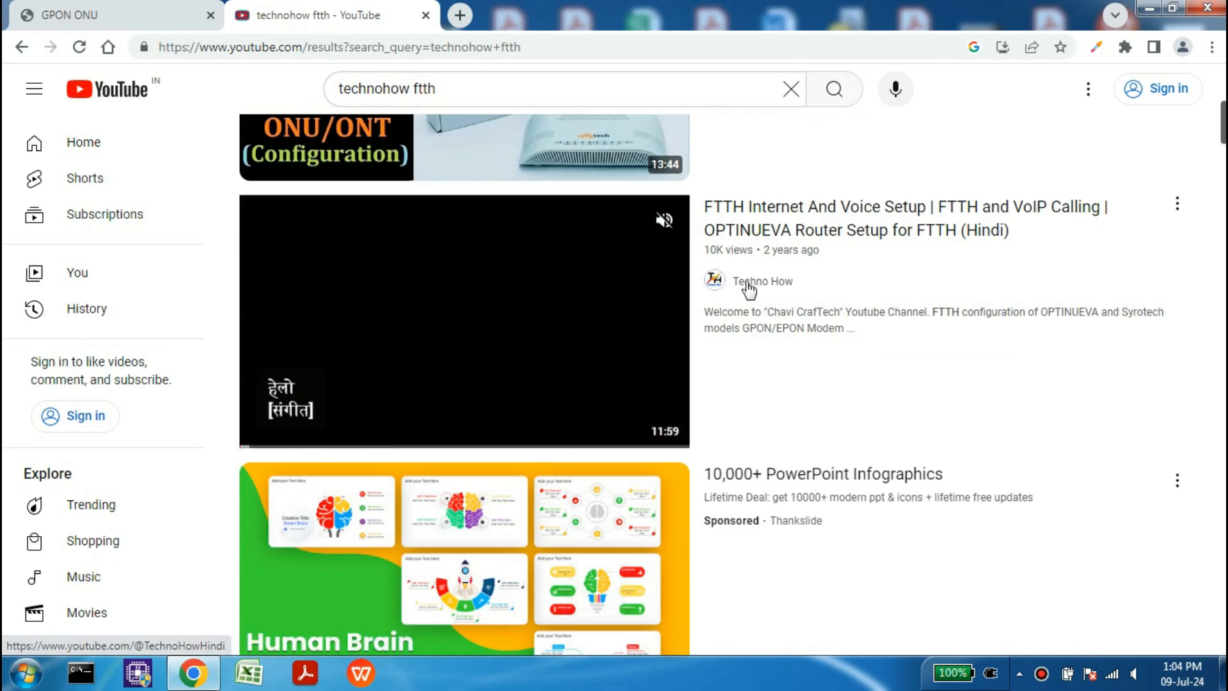
click(747, 282)
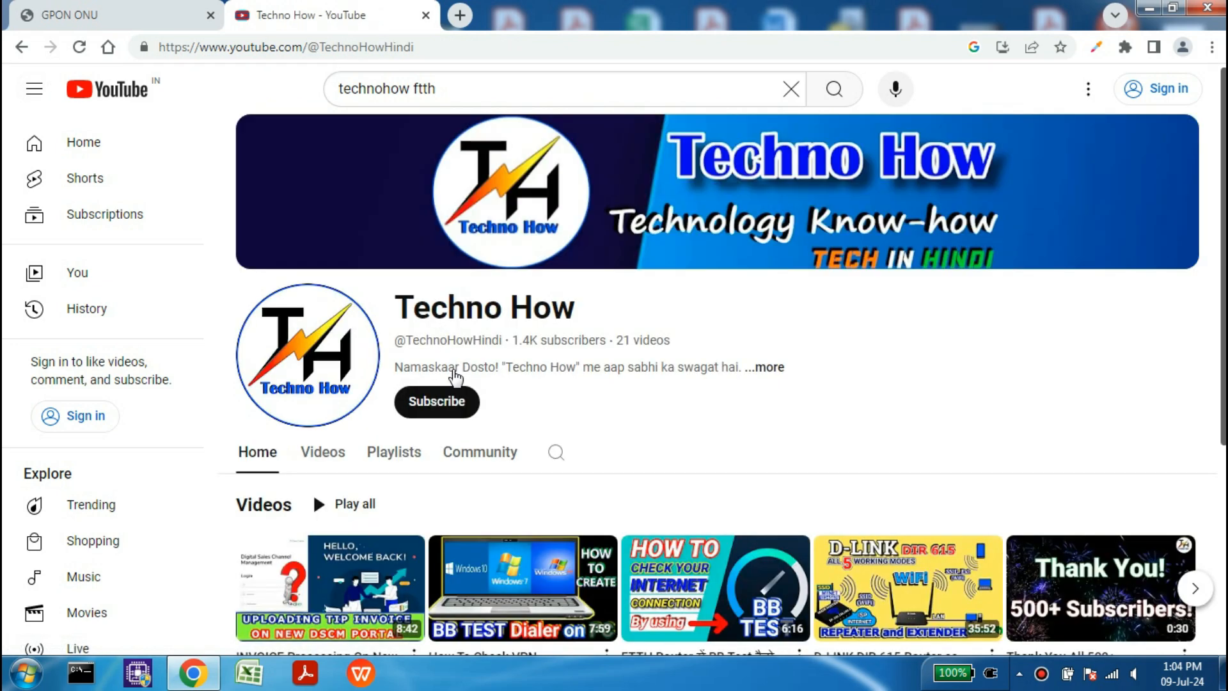
scroll(612, 403, down, 5)
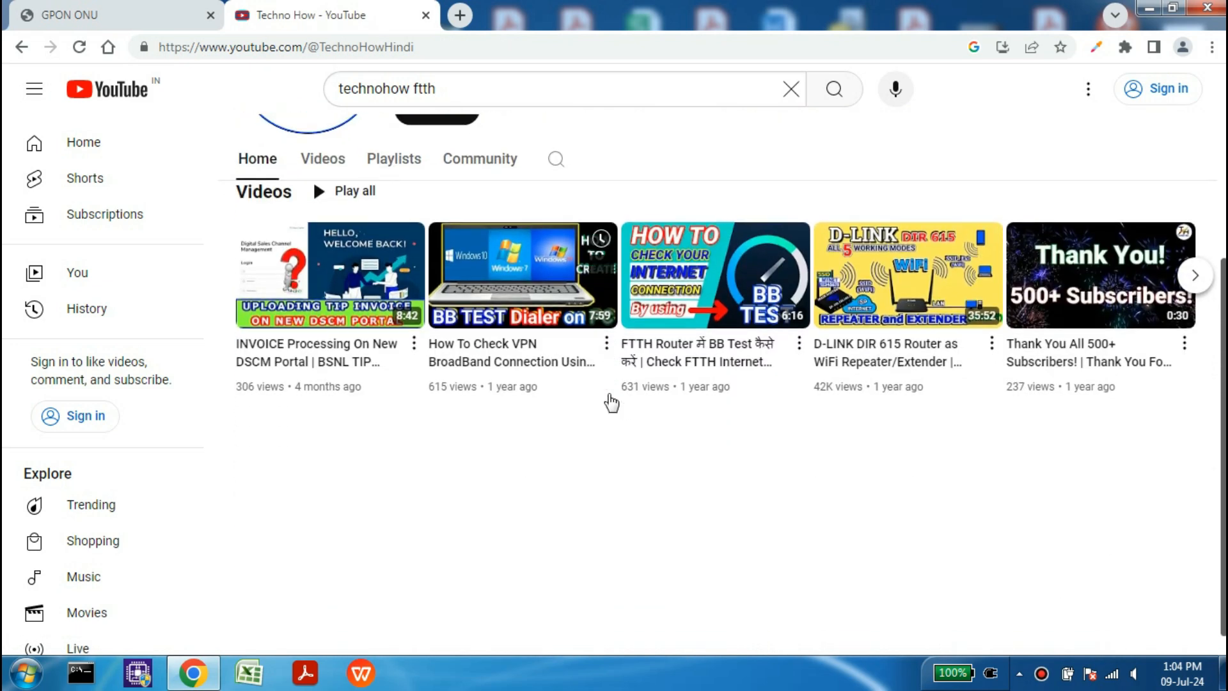
scroll(612, 402, up, 5)
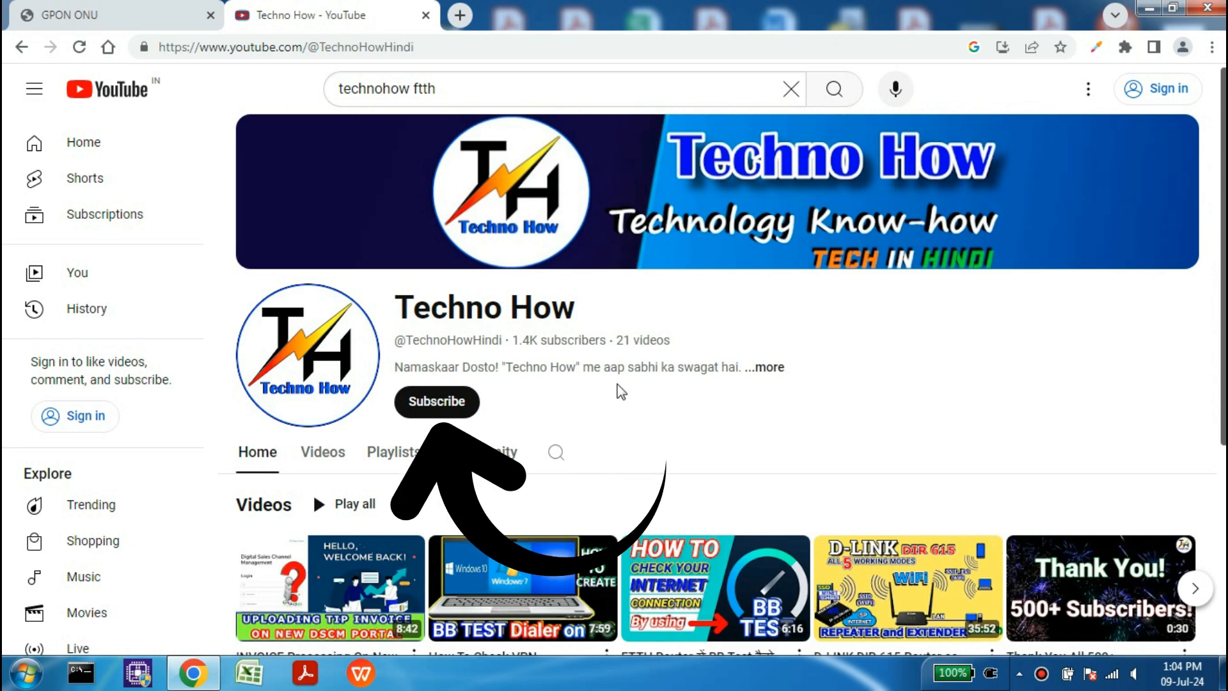
click(425, 16)
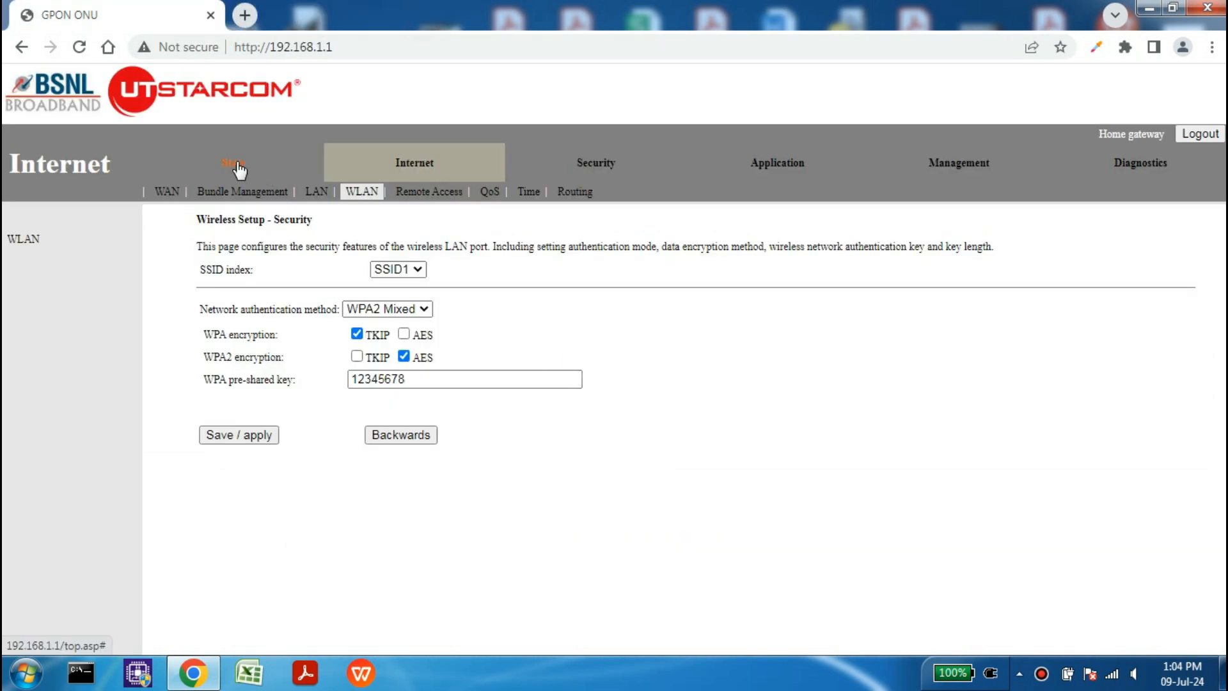
Step: Review the Internet, user access, VoIP registration and TR-069 reporting status pages
click(234, 164)
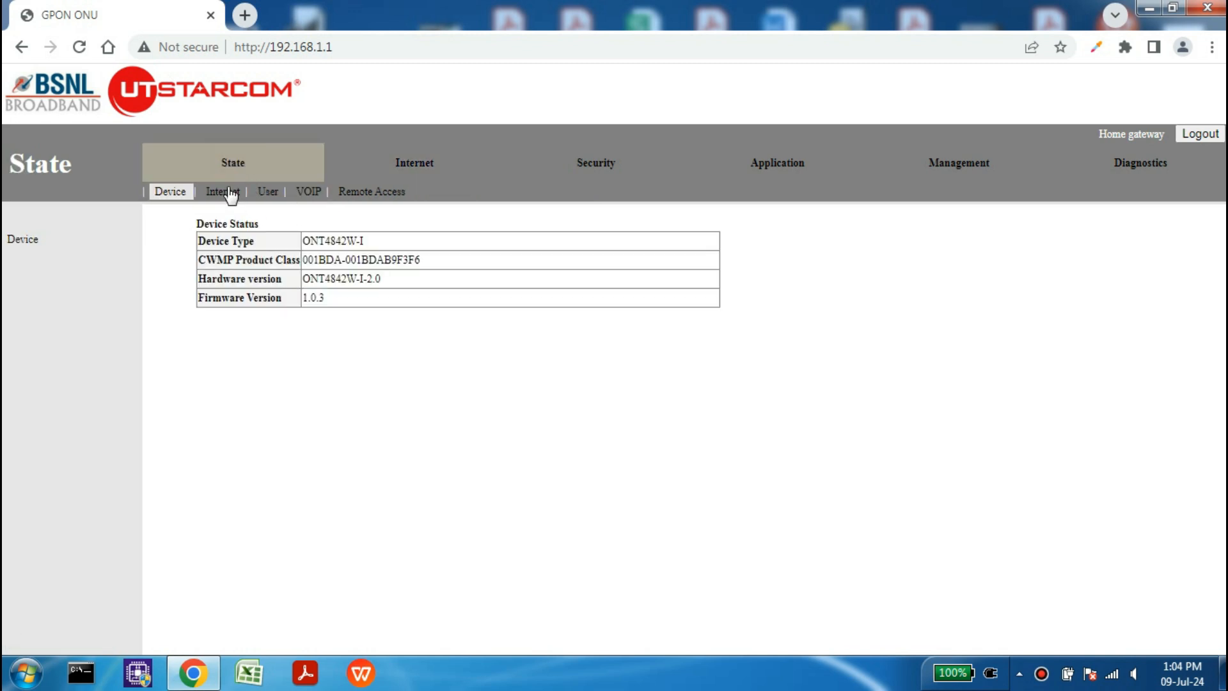
click(223, 192)
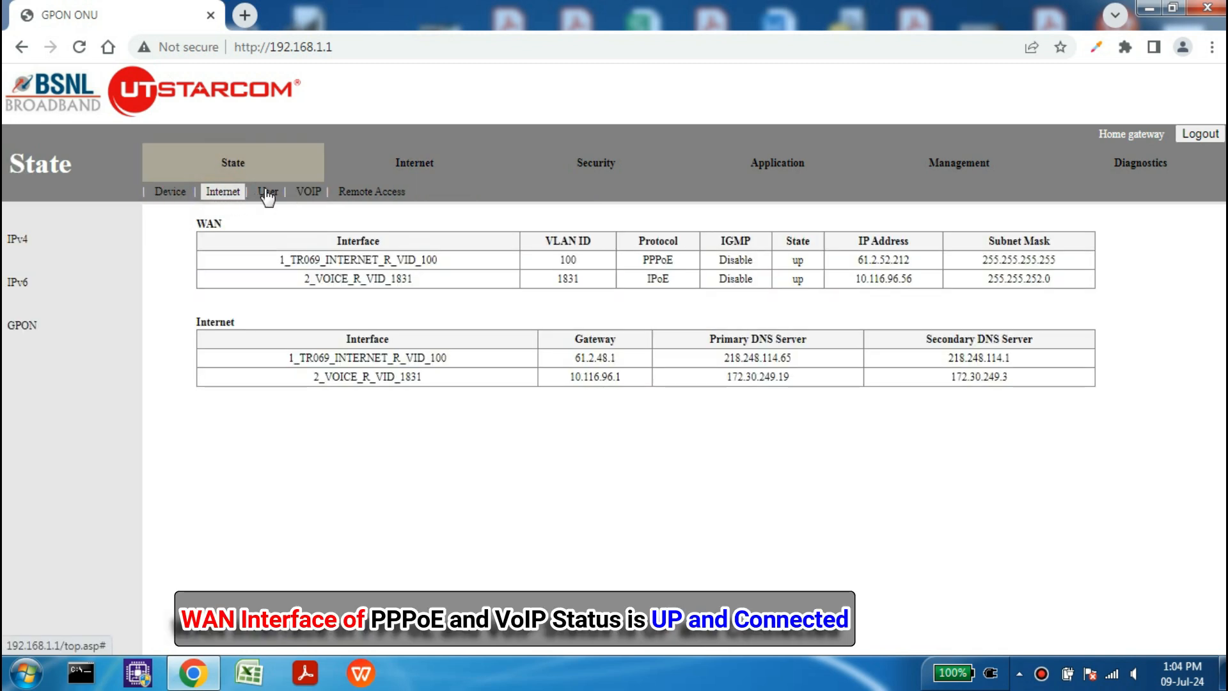
click(267, 194)
click(309, 192)
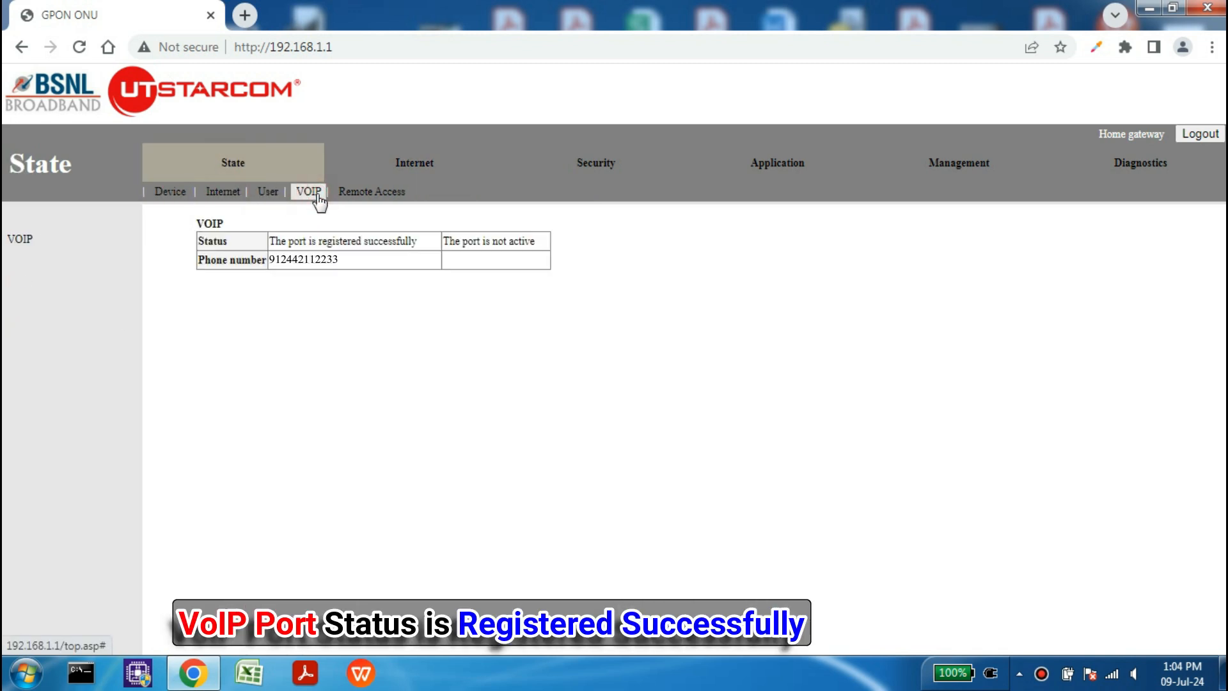
click(358, 197)
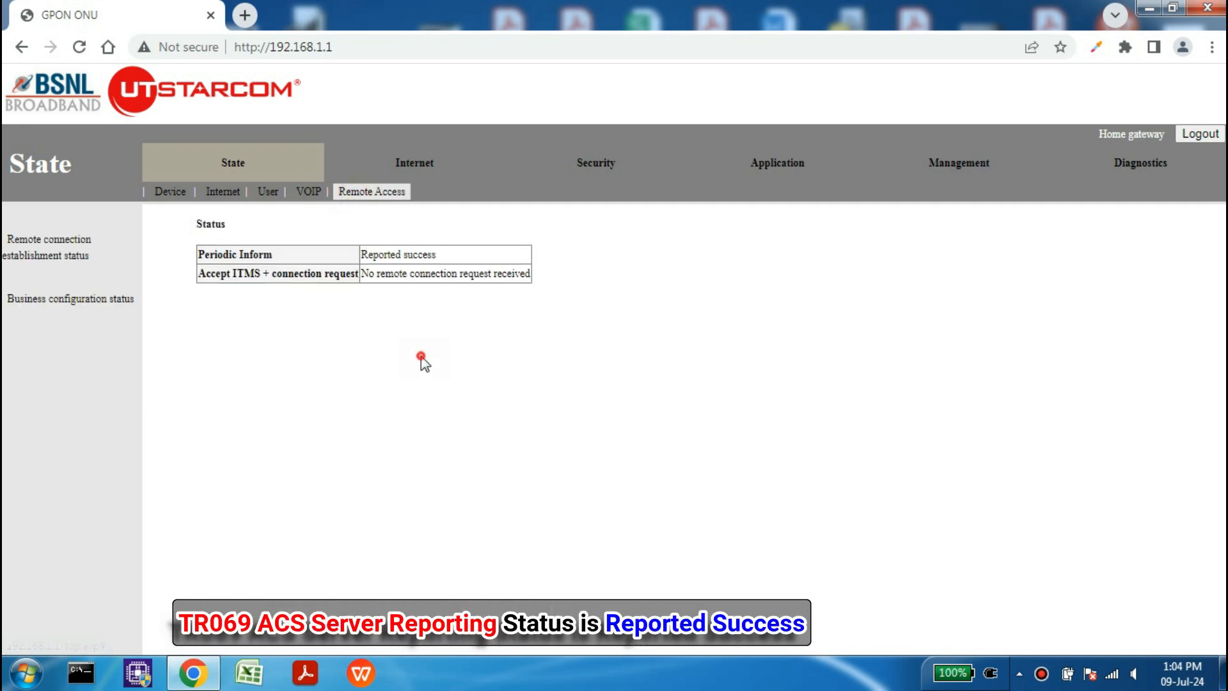
Step: Open the TR-069 remote access settings to check the 4500-second cycle interval
click(423, 167)
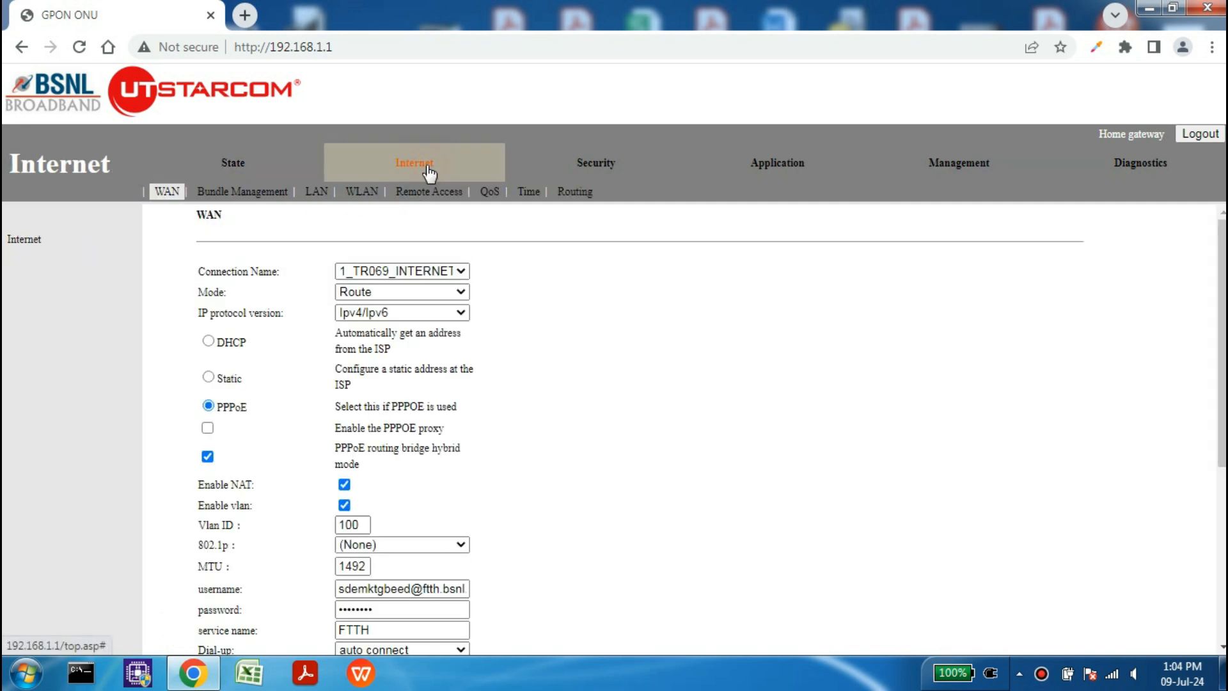
click(439, 194)
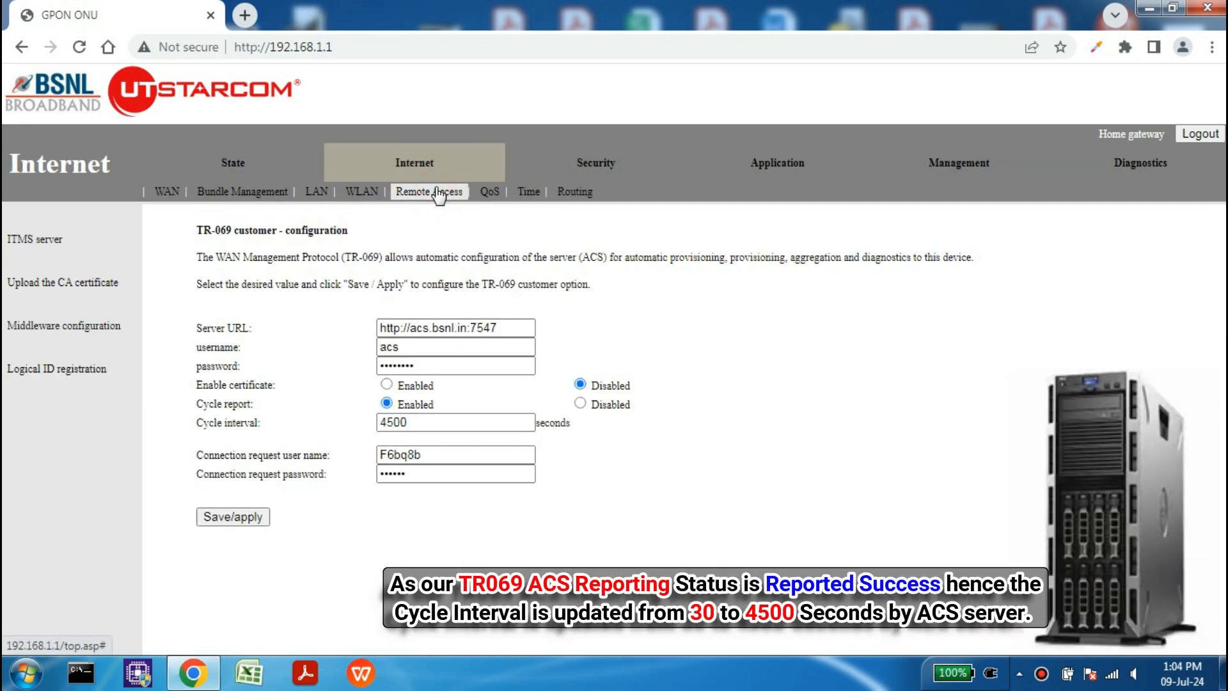
click(426, 423)
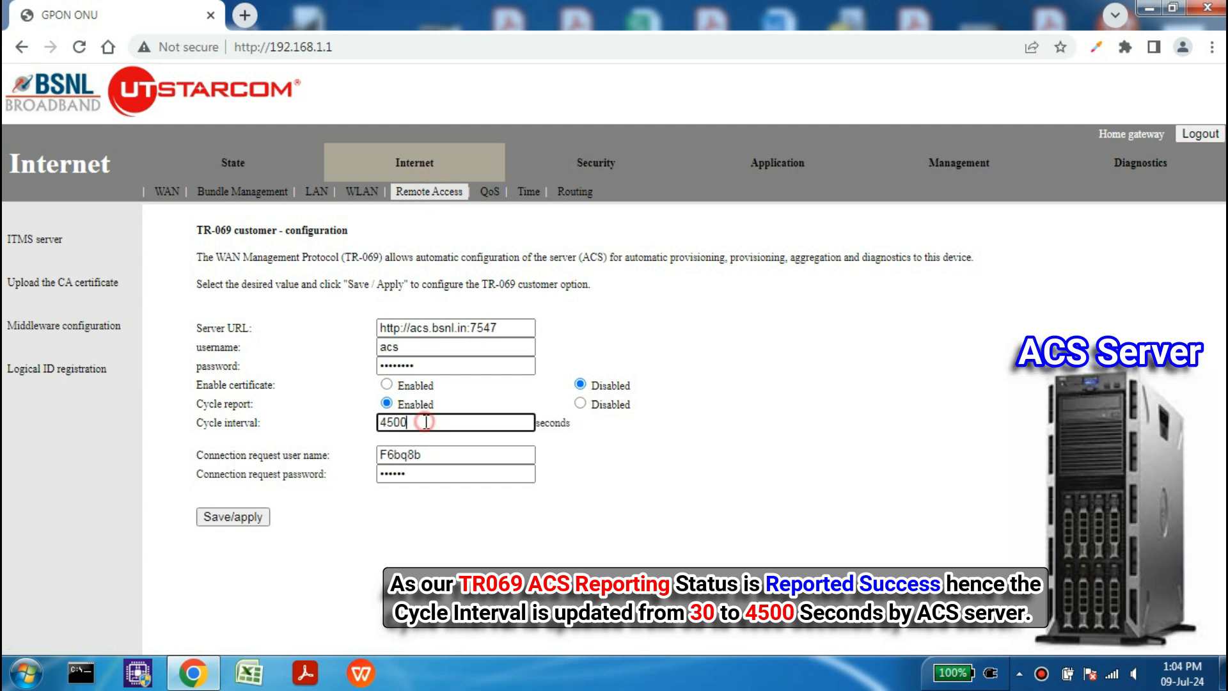
click(339, 431)
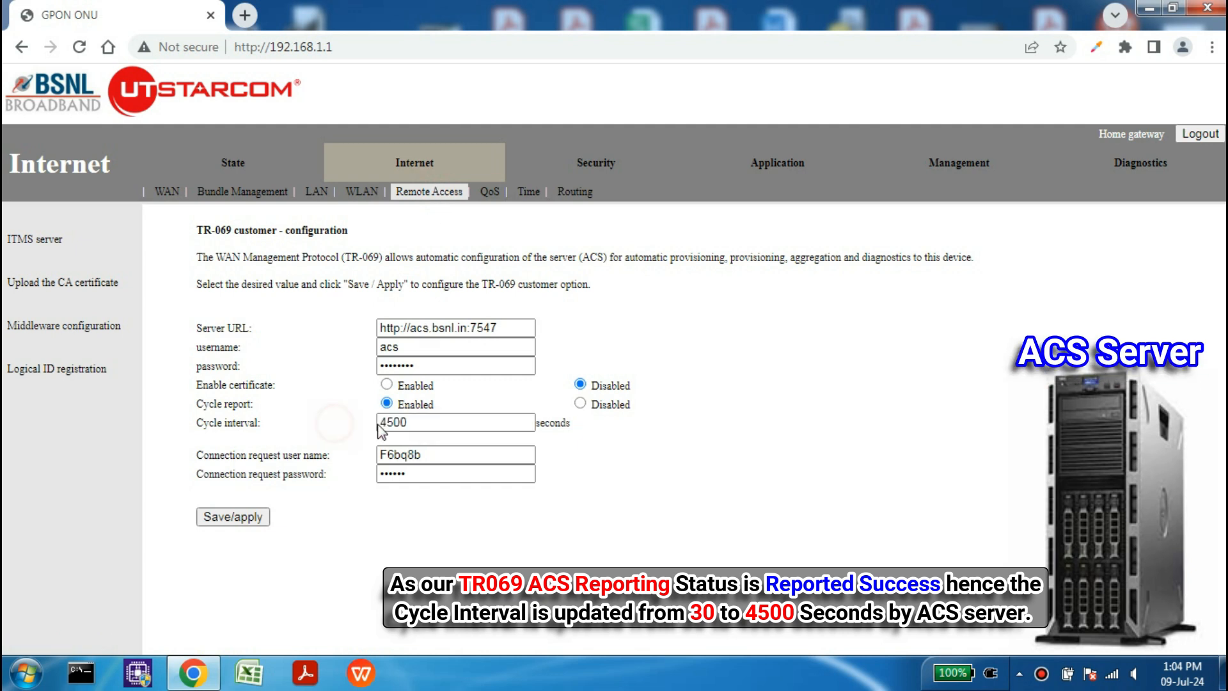
drag(430, 423, 366, 427)
click(320, 428)
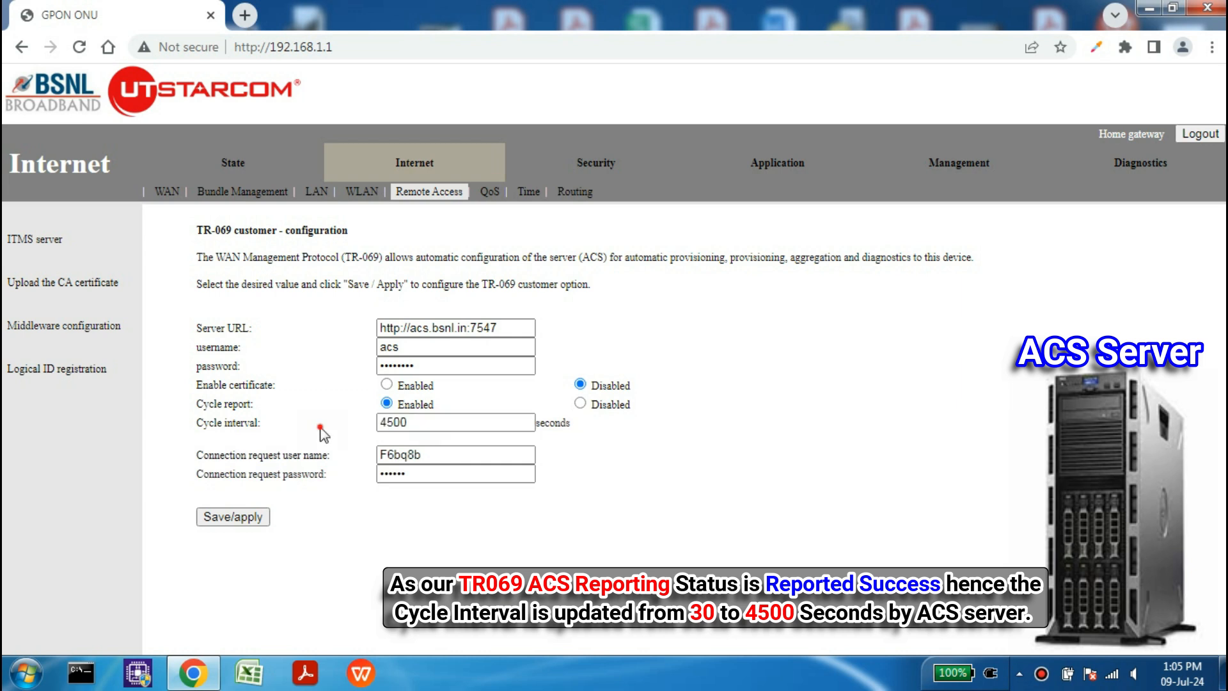